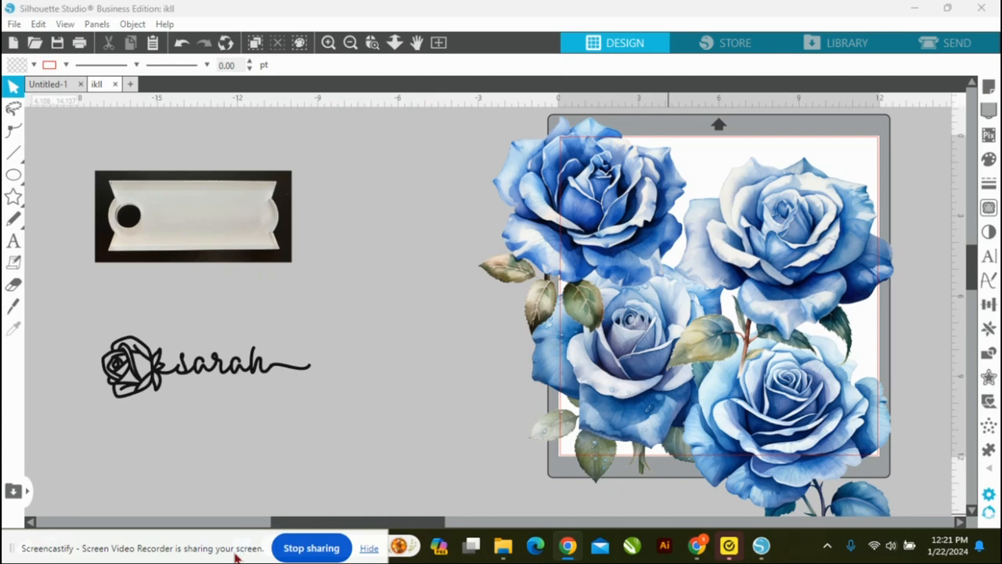
Step: Move the rose-and-name artwork below the blue roses, then enlarge the white blank's photo to about 14.76 × 6.9 in and reposition it
drag(223, 370, 606, 511)
click(275, 291)
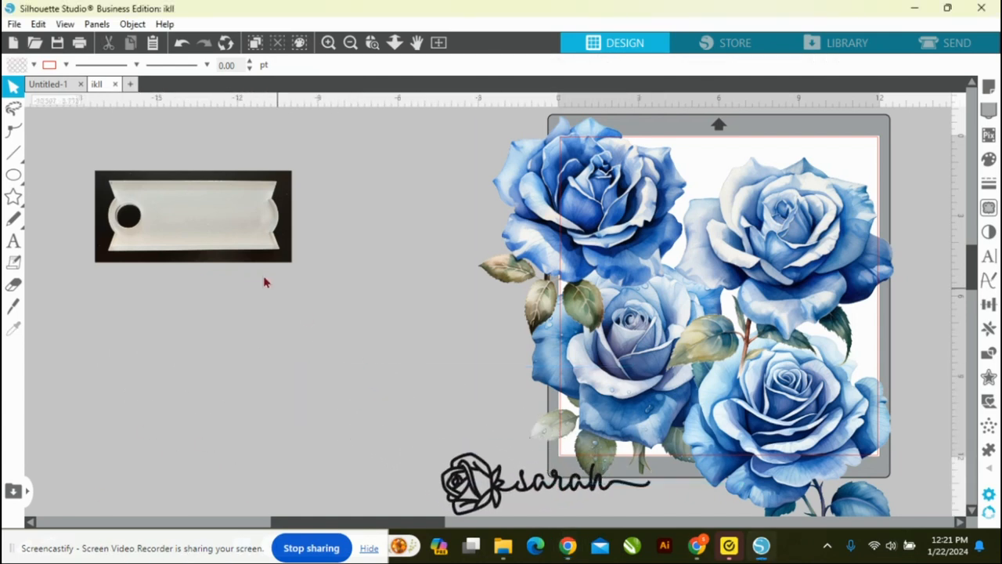
click(237, 237)
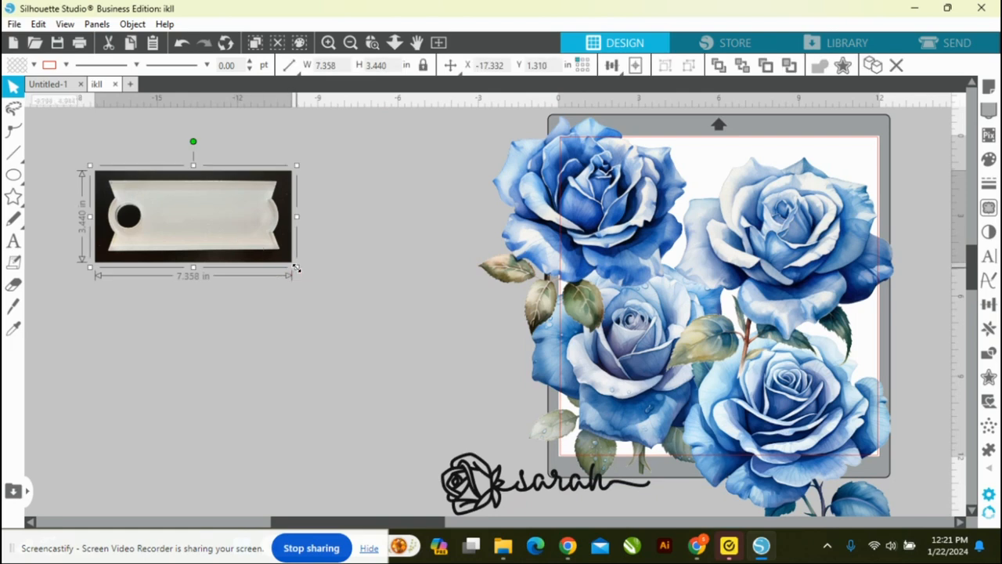
drag(298, 274, 485, 385)
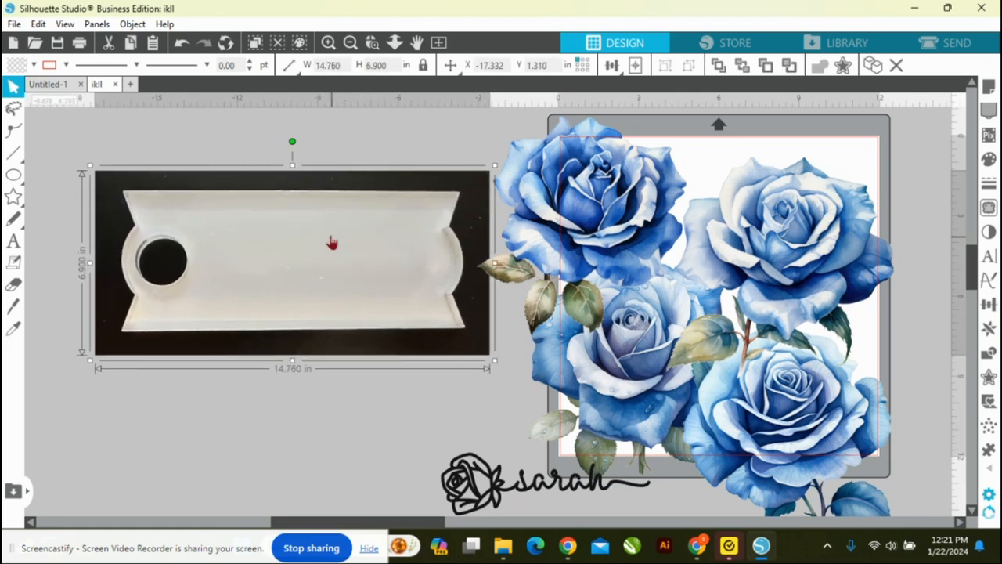
drag(309, 257, 297, 276)
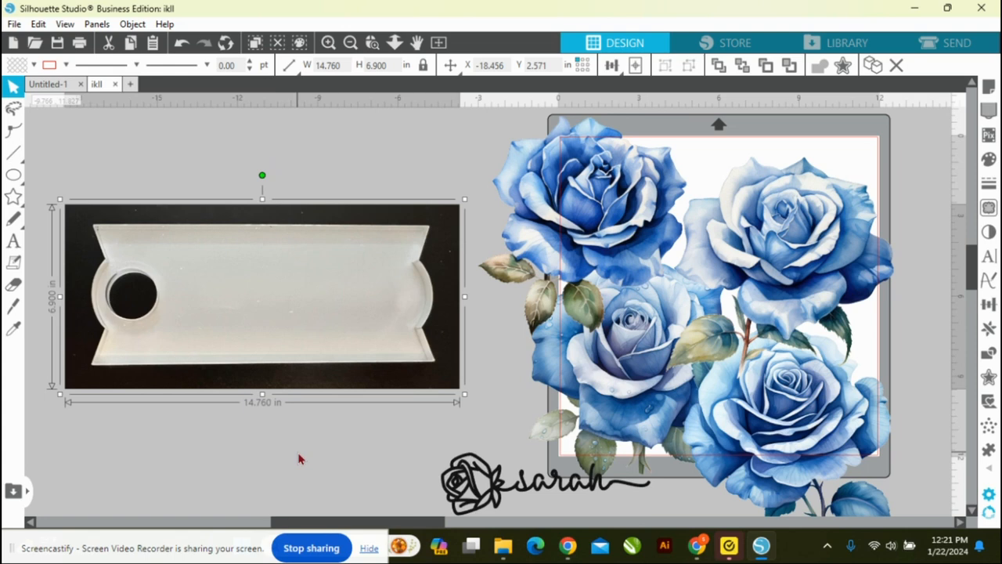
click(271, 454)
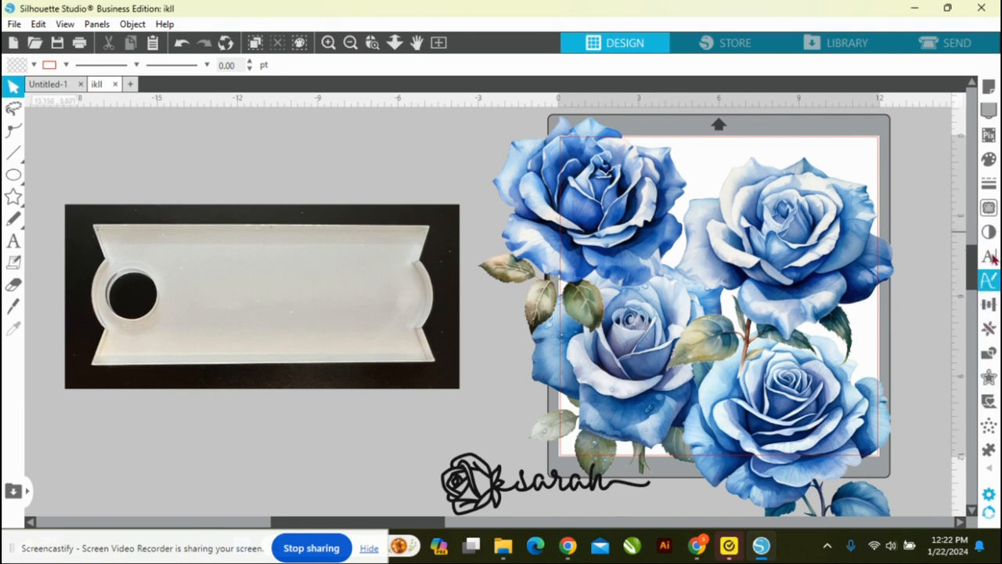
Step: Trace the white blank in the photo, using a trace area around the whole blank and the standard Trace style
click(988, 207)
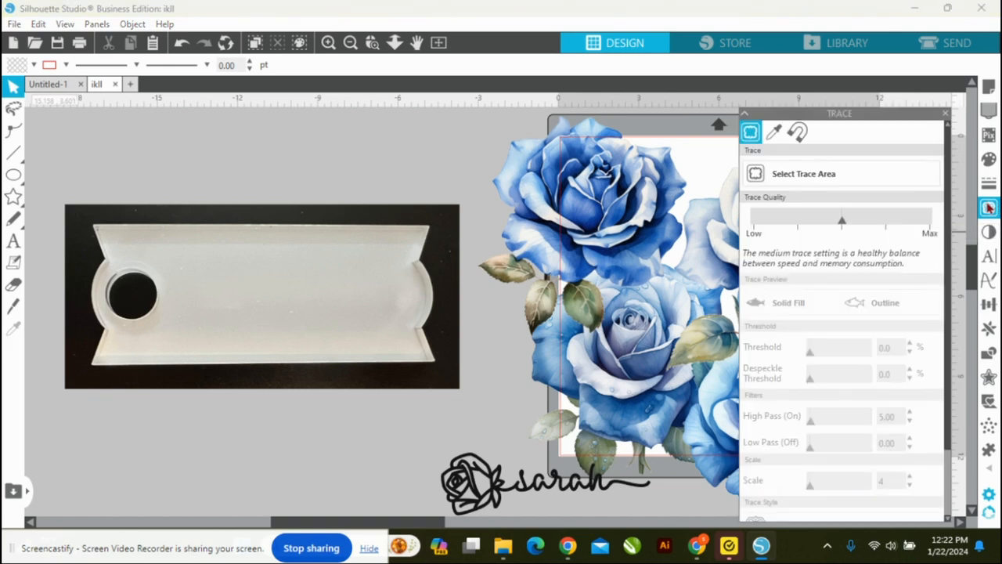
click(905, 182)
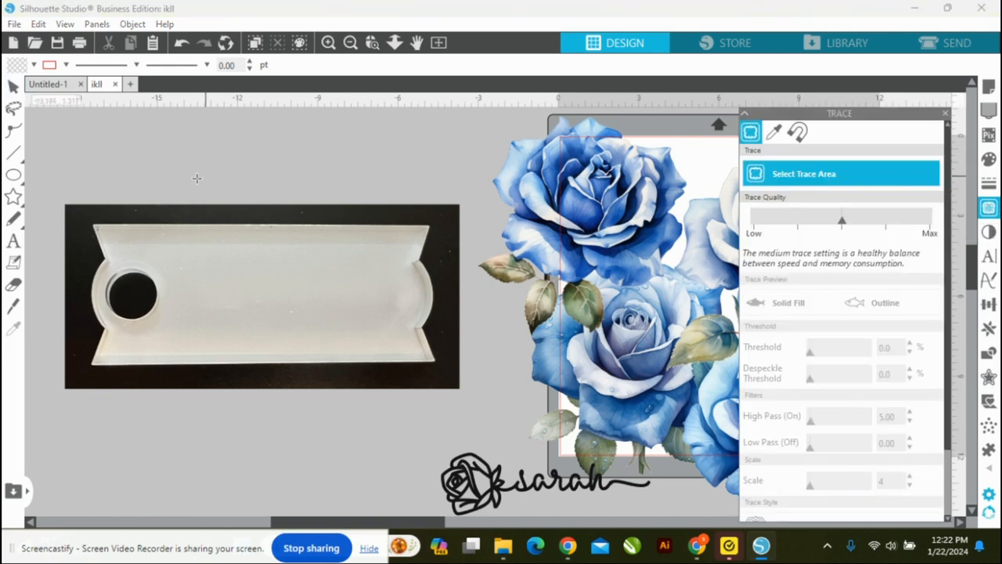
click(82, 210)
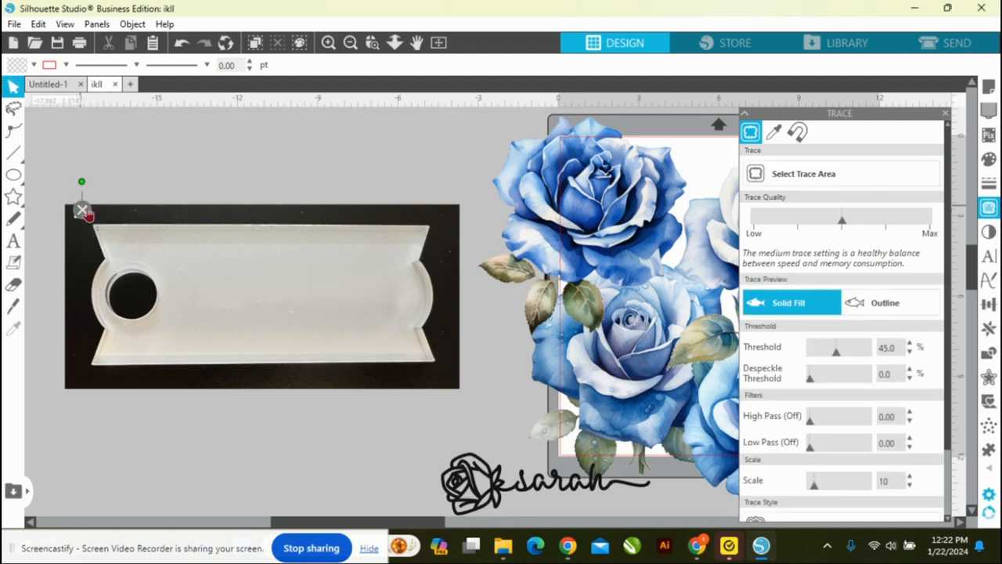
key(Escape)
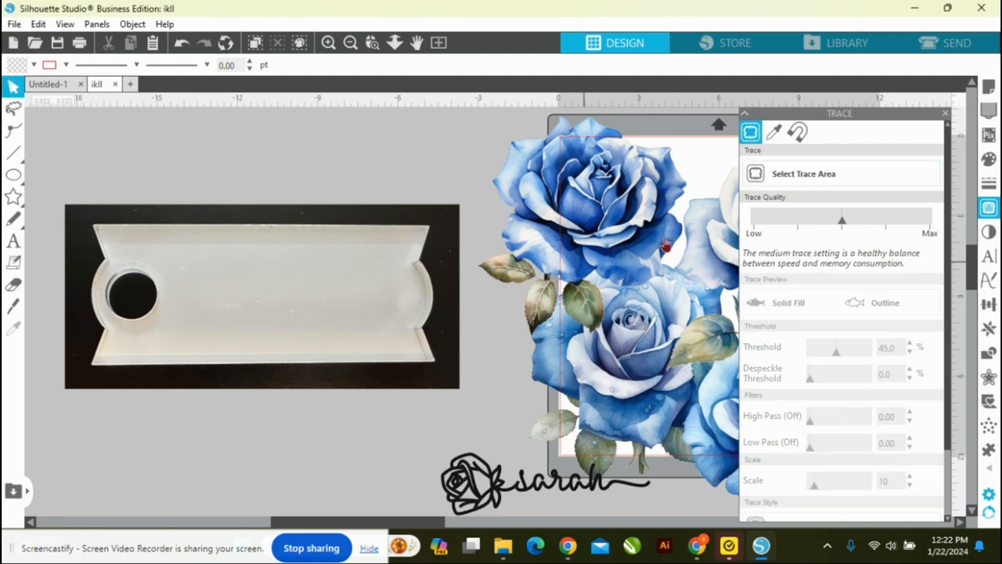
click(795, 174)
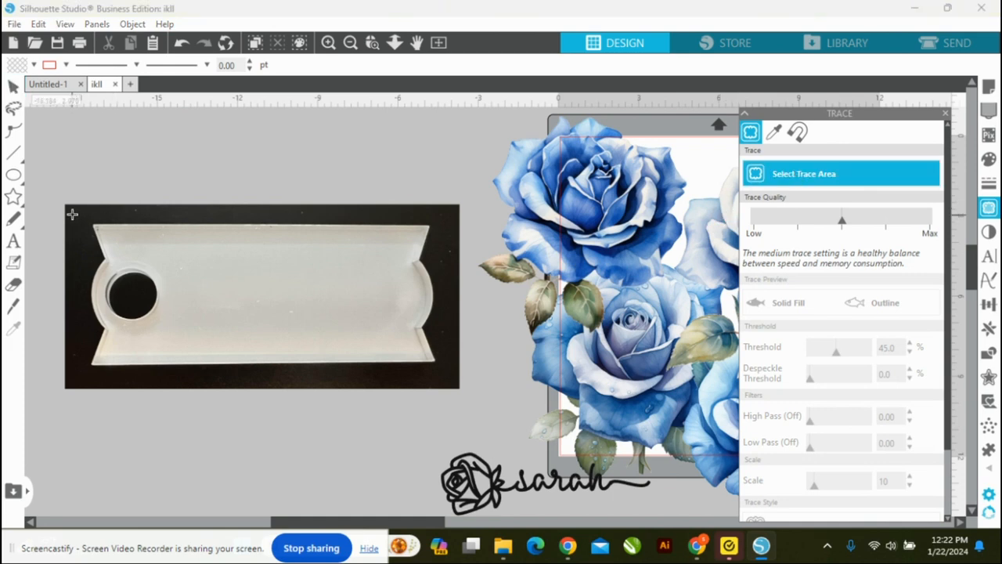
mouse_move(74, 214)
mouse_down()
mouse_move(124, 328)
mouse_move(452, 383)
mouse_up()
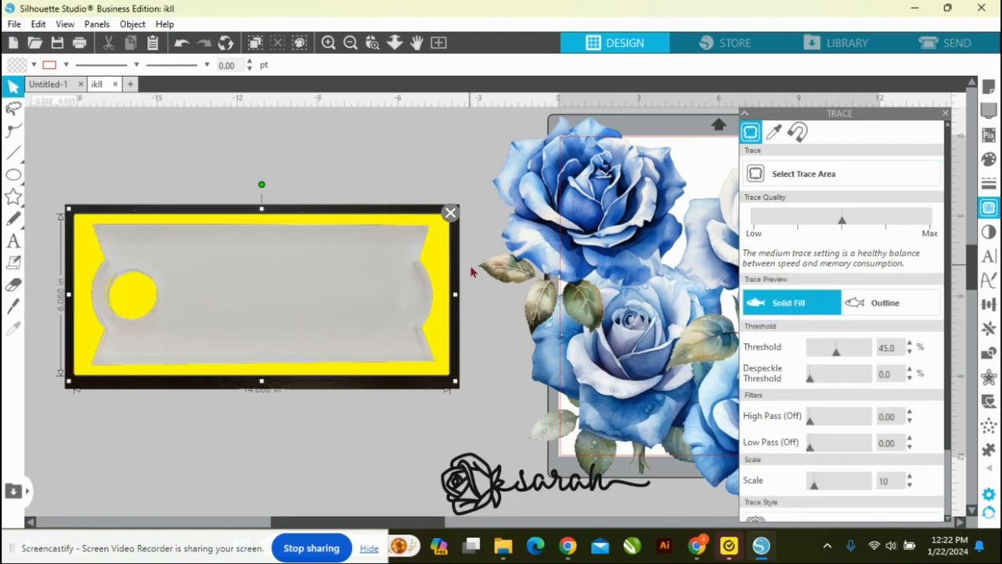
scroll(872, 397, down, 1)
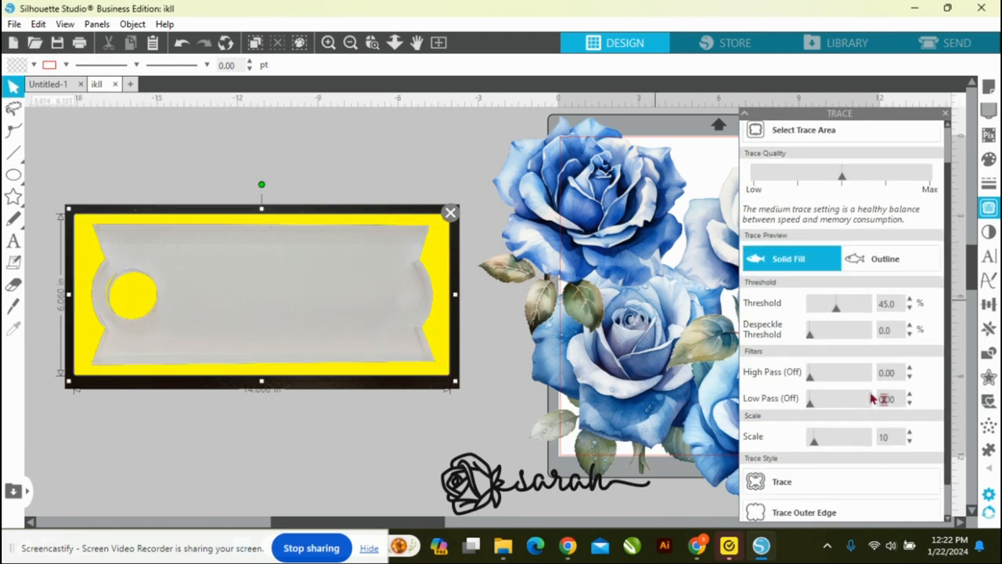
scroll(872, 398, down, 1)
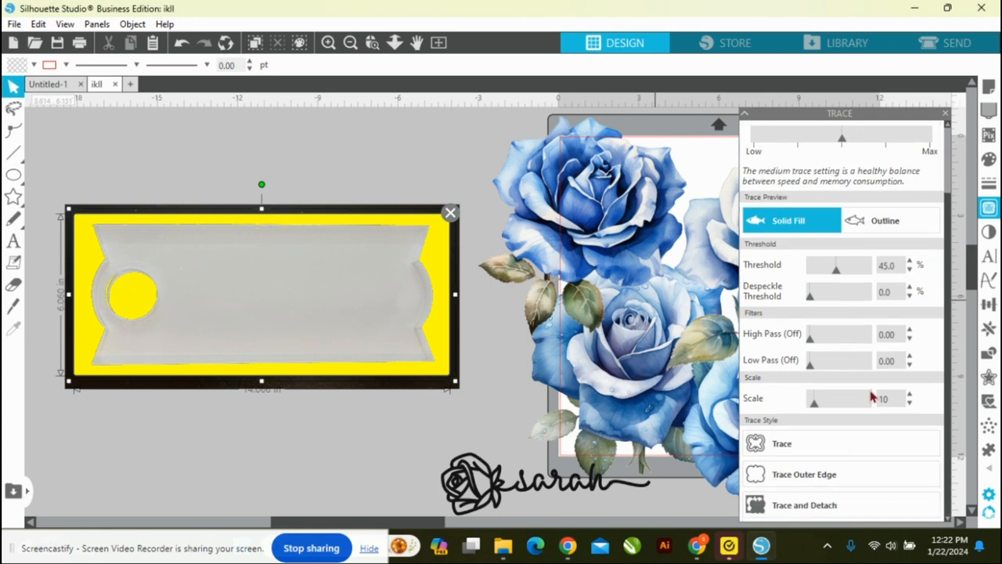
click(790, 444)
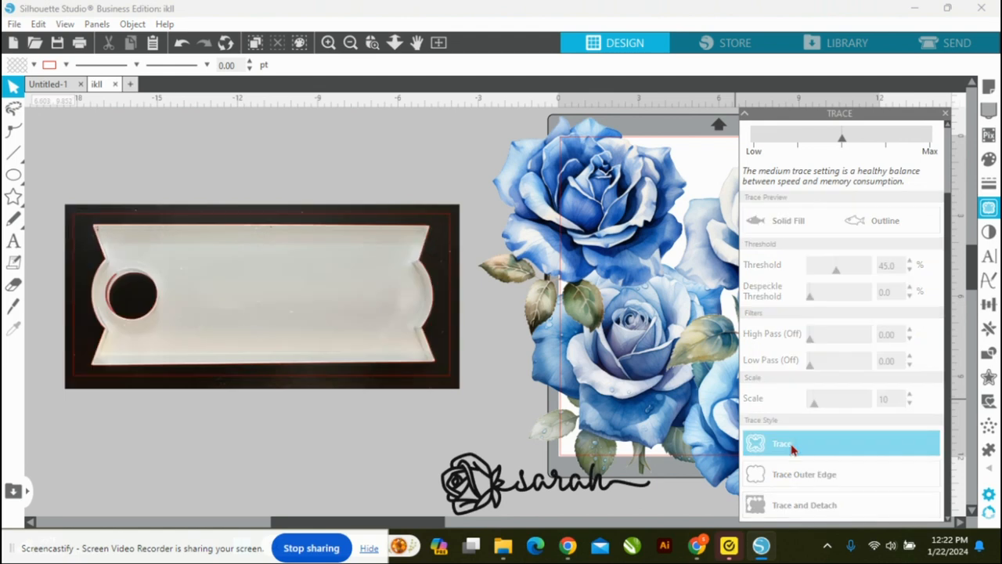
Step: Delete the blank's photo and release the compound path of the traced lines
click(458, 222)
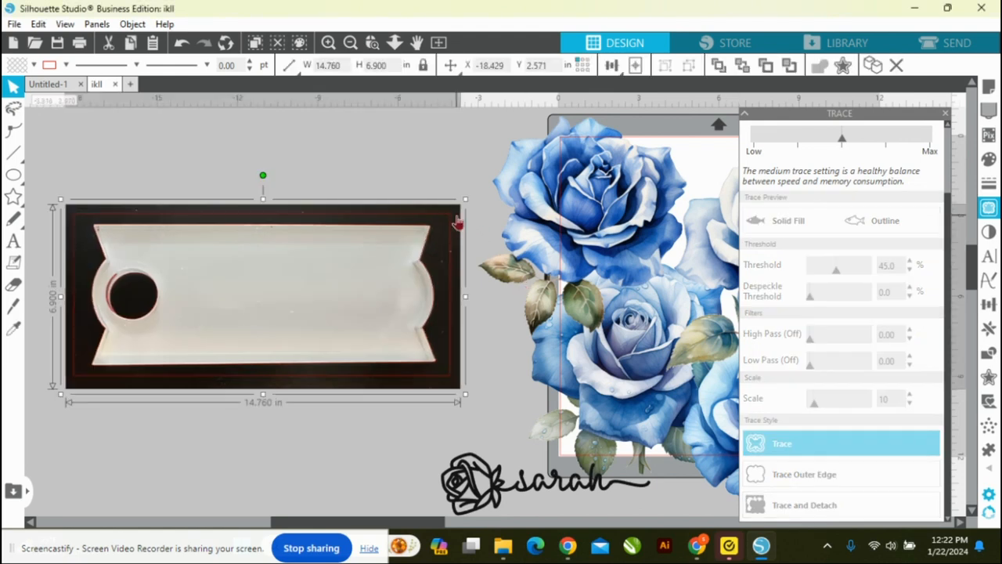
key(Delete)
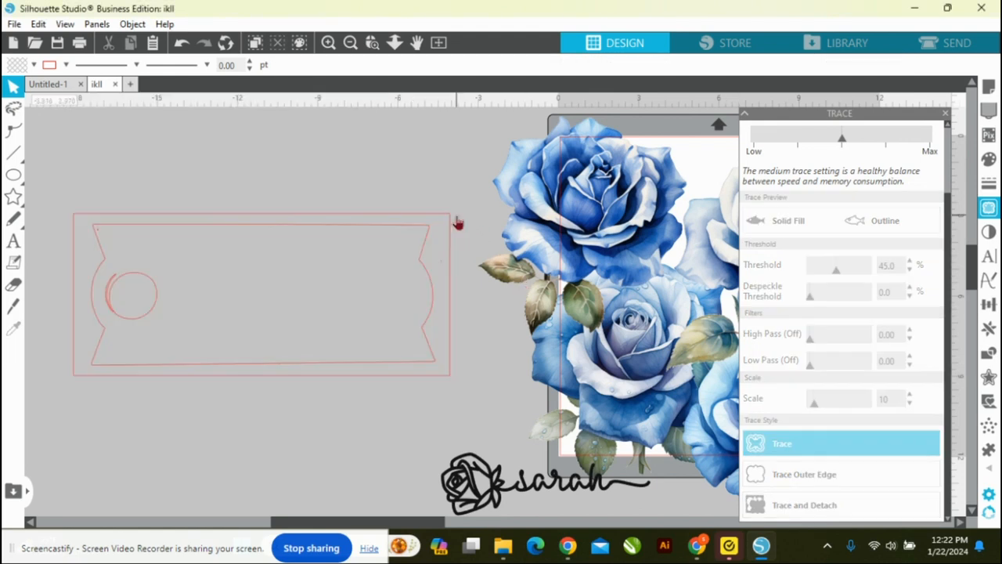
right_click(271, 219)
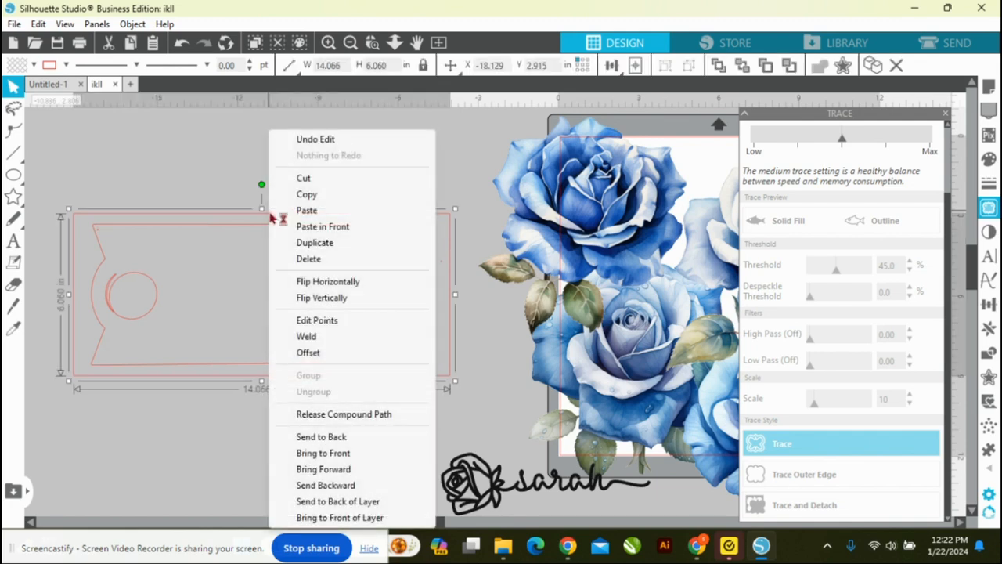
click(336, 414)
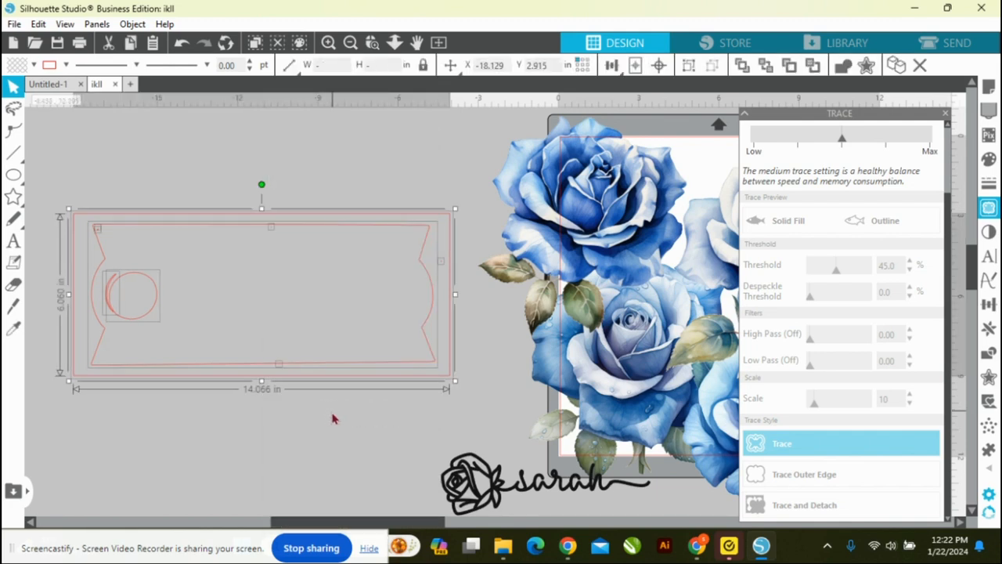
click(239, 428)
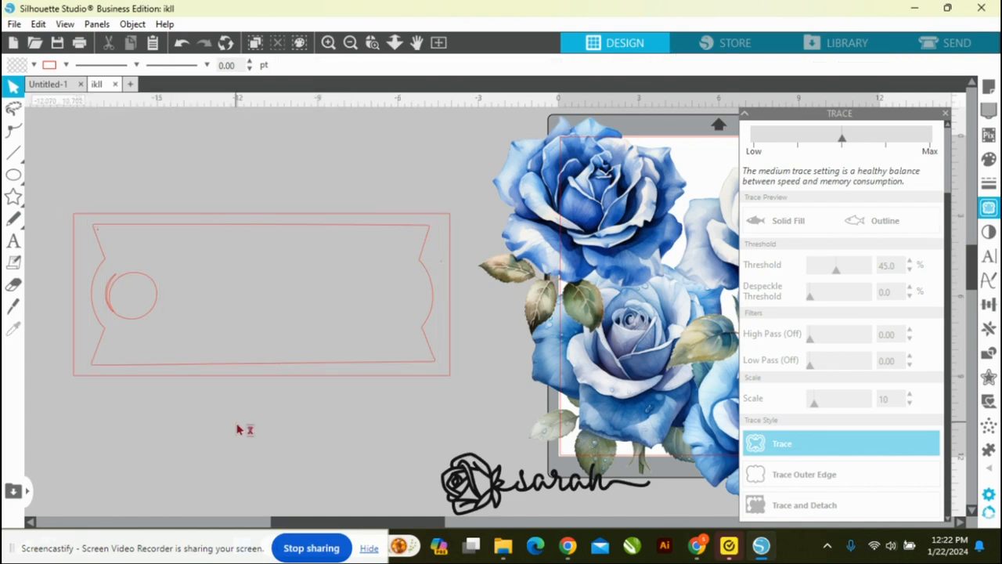
Step: Delete the outer rectangle, the stray speck in the outline's upper-left corner and the extra arc beside the traced hole
click(208, 220)
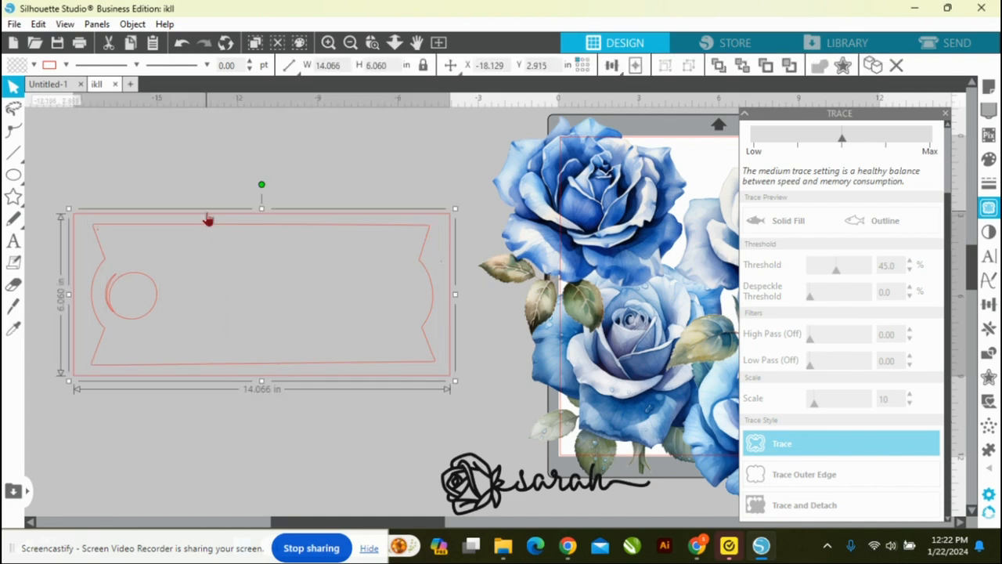
key(Delete)
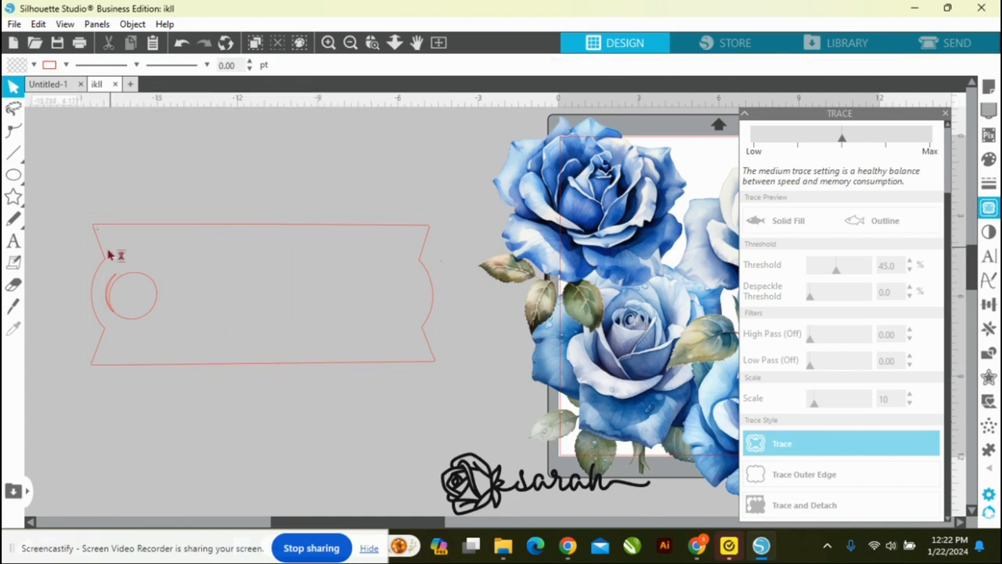
click(98, 237)
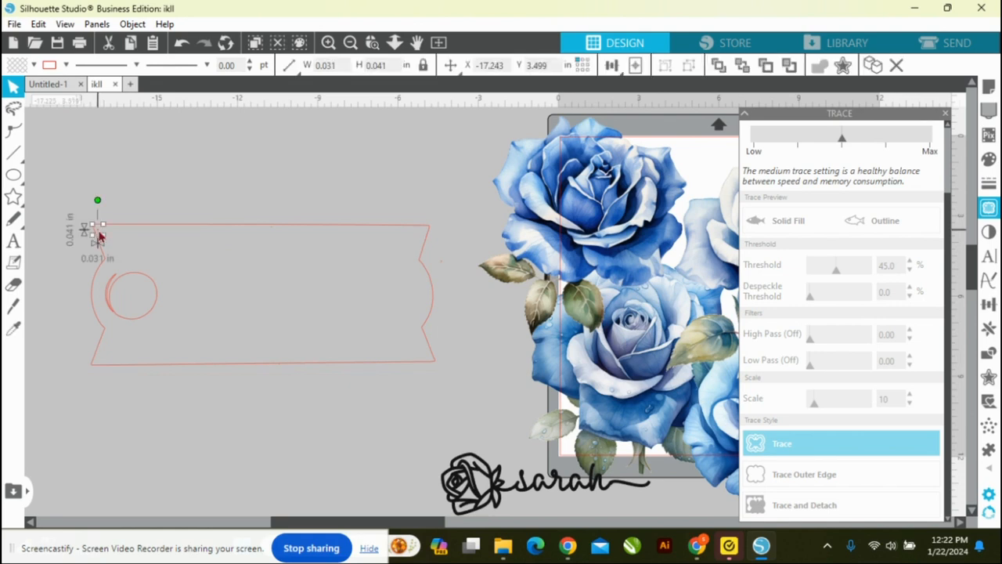
key(Delete)
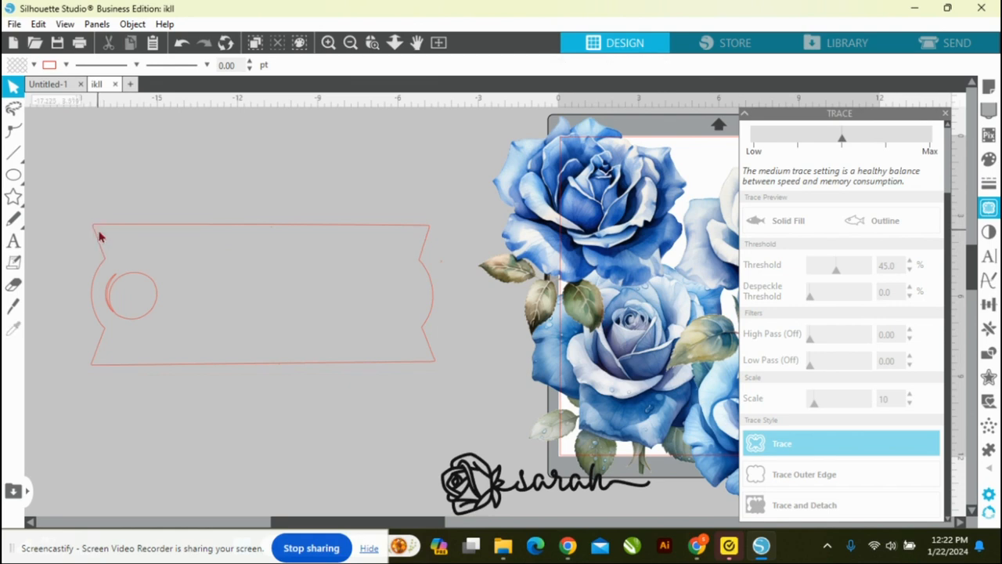
click(111, 287)
key(Delete)
click(17, 183)
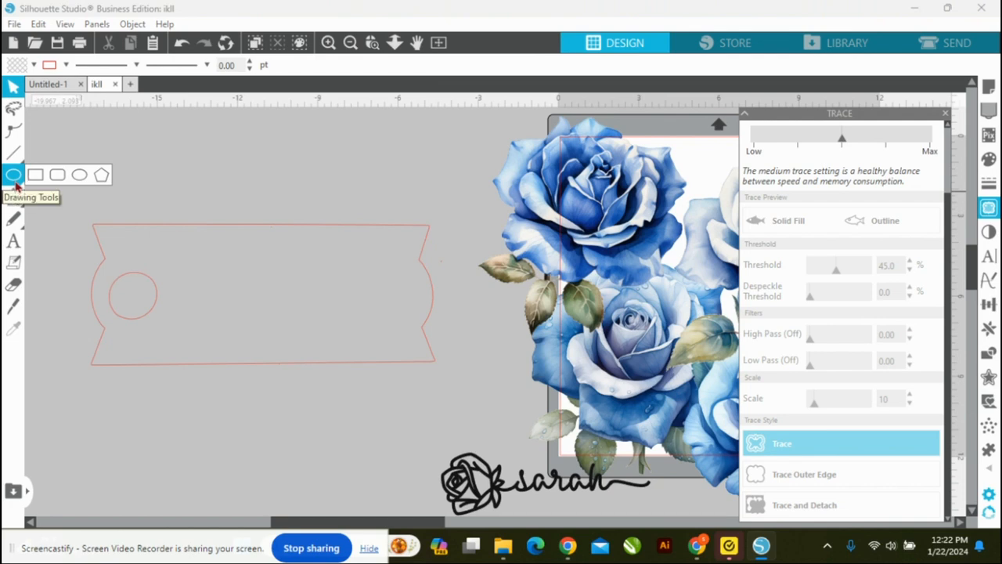
click(15, 185)
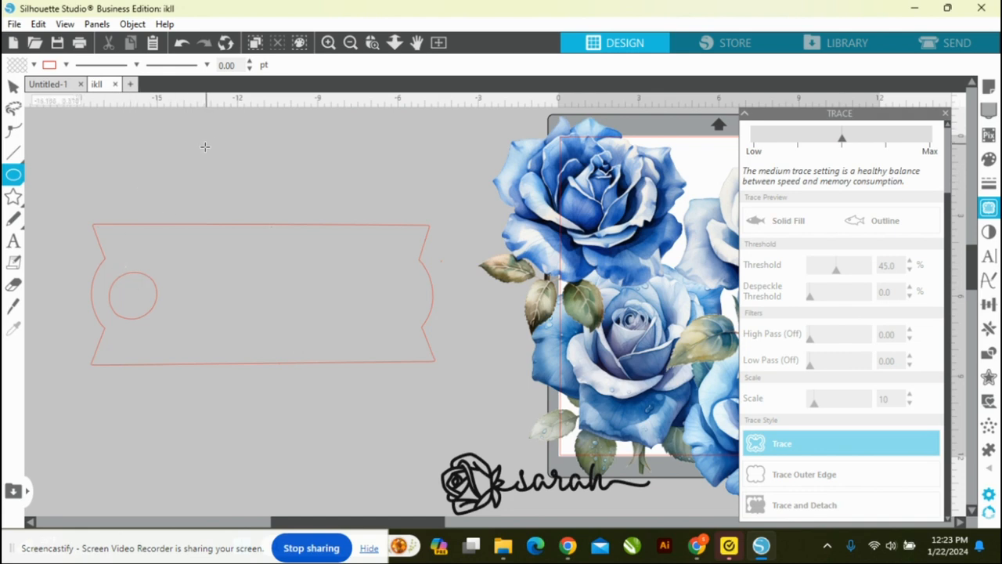
click(14, 88)
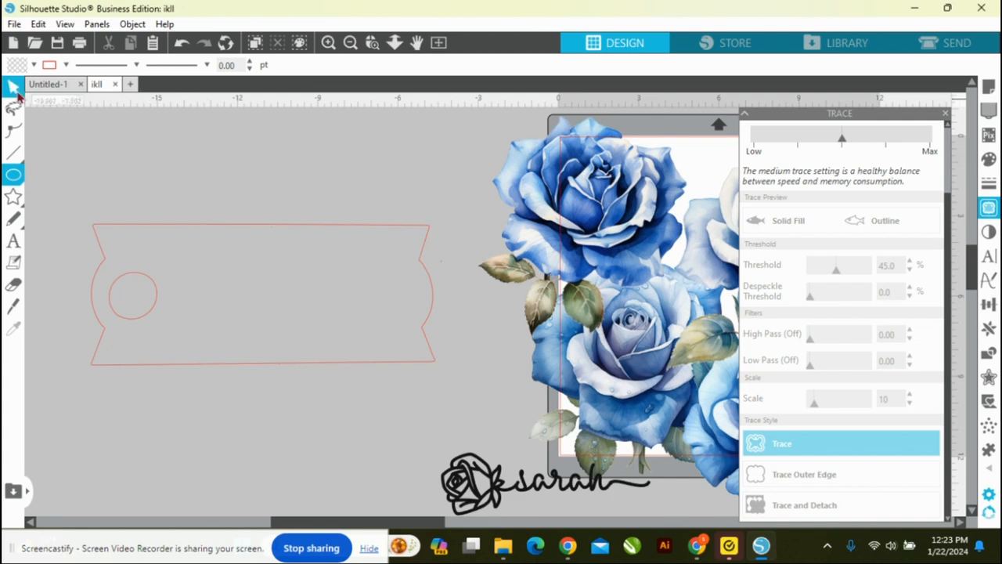
Step: Draw a circle above the traced outline and size it to 1.76 × 1.76 in to match the traced hole
click(129, 280)
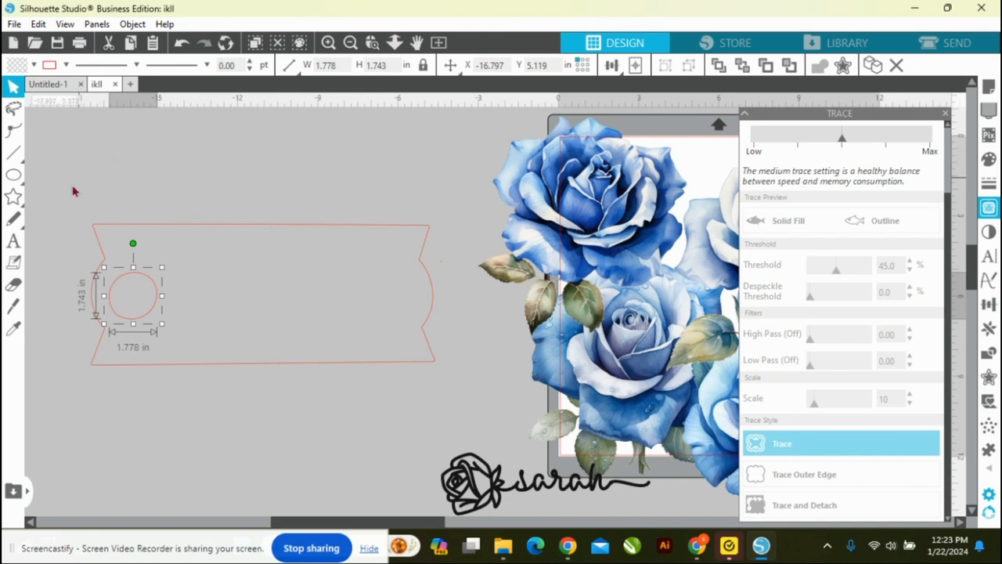
mouse_move(23, 177)
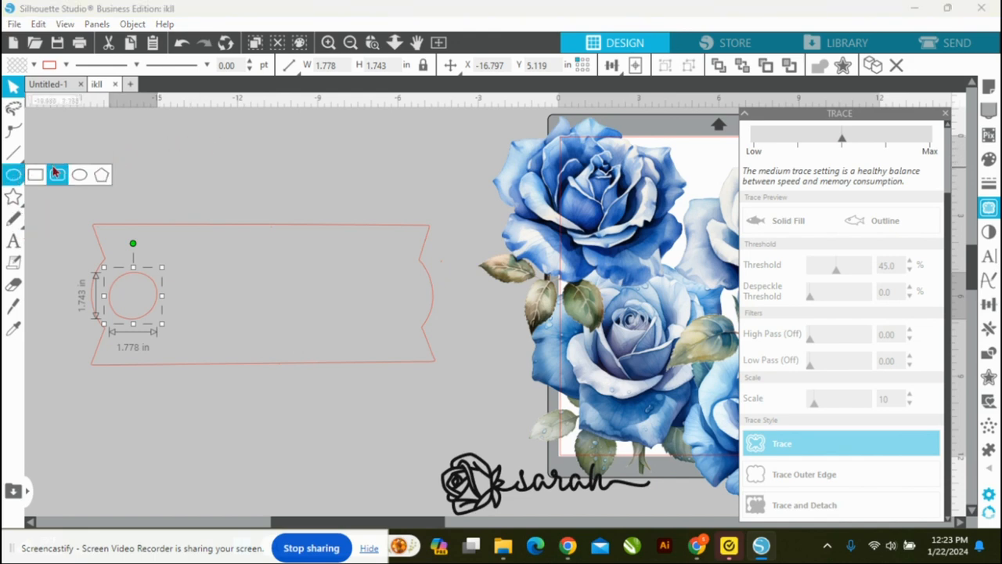
click(79, 174)
drag(191, 141, 233, 184)
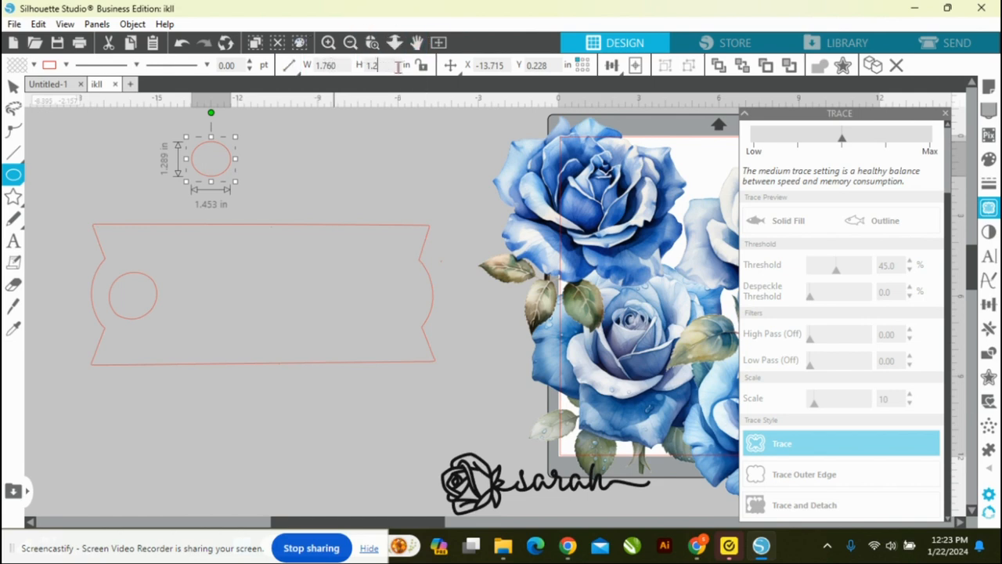
key(Return)
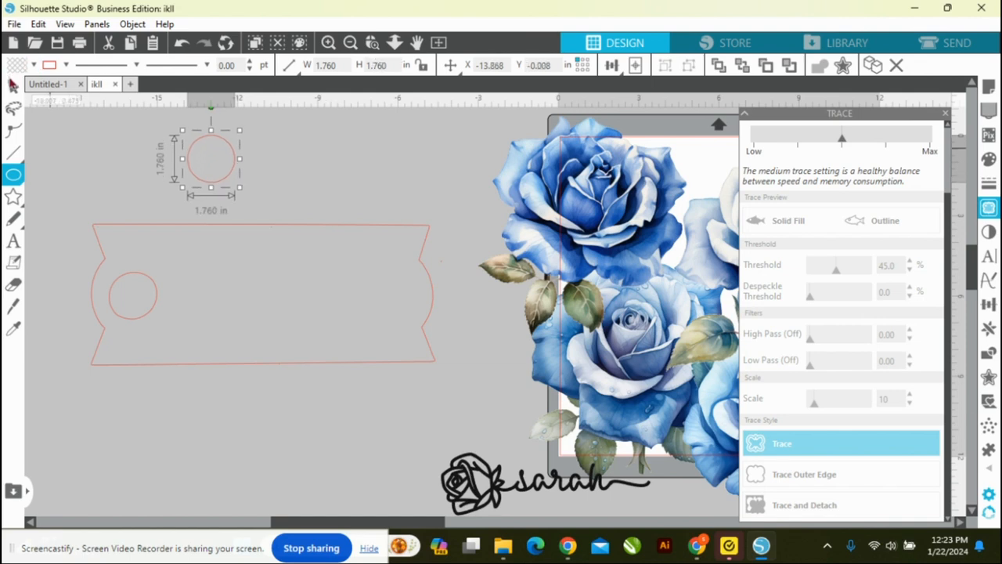
Step: Move the new circle onto the traced hole so they line up horizontally, then nudge it upward until it clears the traced hole
click(12, 84)
drag(188, 165, 110, 306)
key(Up)
key(Up)
key(Up)
key(Up)
key(Up)
key(Up)
key(Up)
key(Up)
key(Up)
key(Up)
key(Up)
key(Up)
key(Up)
key(Up)
key(Up)
key(Up)
key(Up)
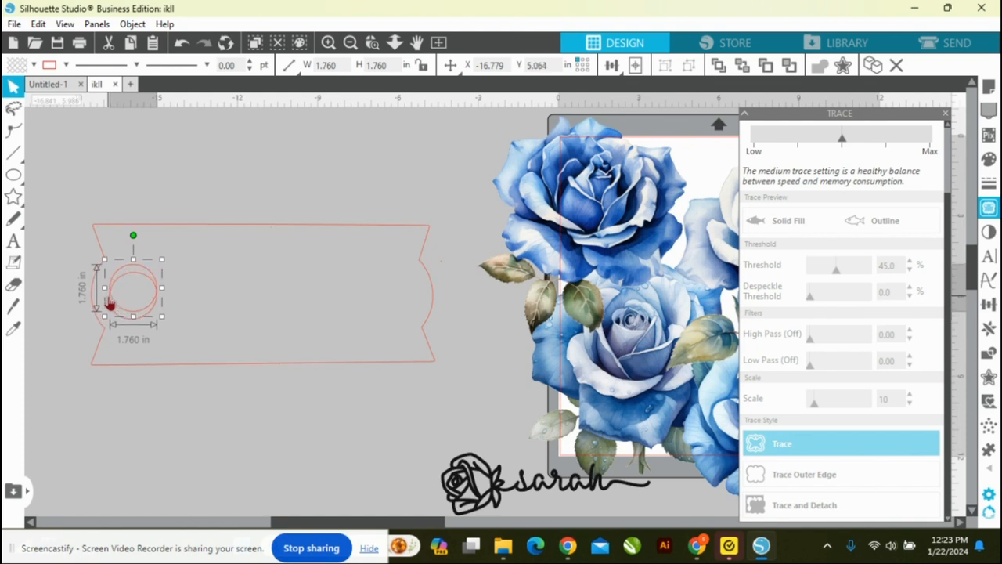
key(Up)
key(Up)
key(Up)
key(Up)
key(Up)
key(Up)
key(Up)
key(Up)
key(Up)
key(Up)
key(Up)
key(Up)
key(Up)
key(Up)
key(Up)
key(Up)
key(Up)
key(Up)
key(Up)
key(Up)
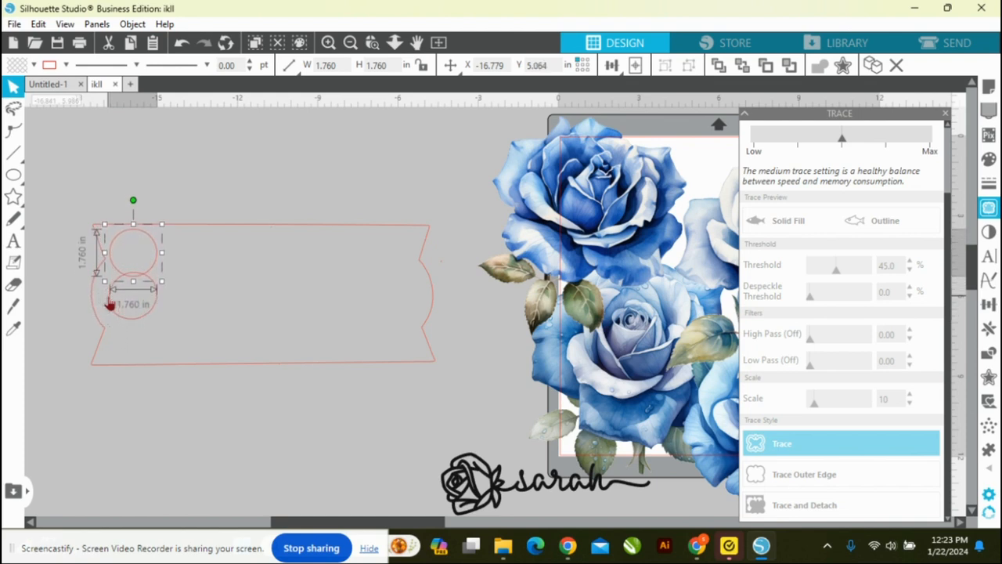
key(Up)
key(Up)
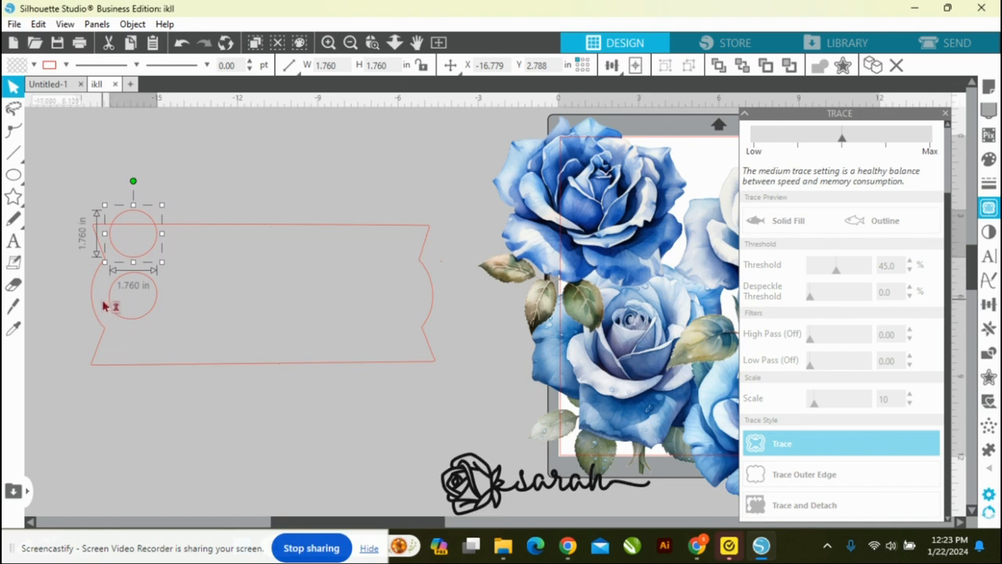
Step: Delete the traced hole and align the drawn circle with the outline so their horizontal centre lines match
click(138, 324)
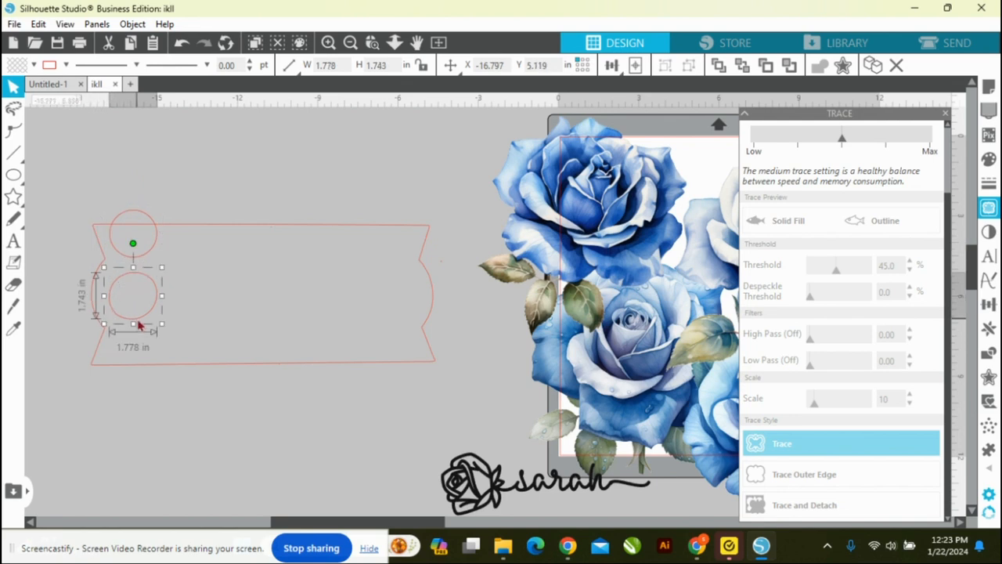
key(Delete)
drag(82, 186, 131, 253)
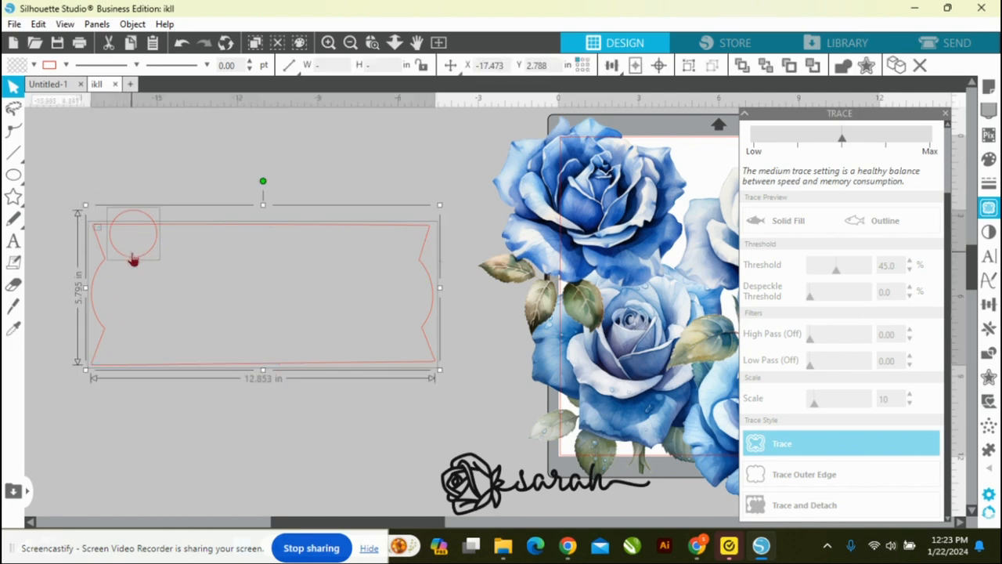
click(613, 66)
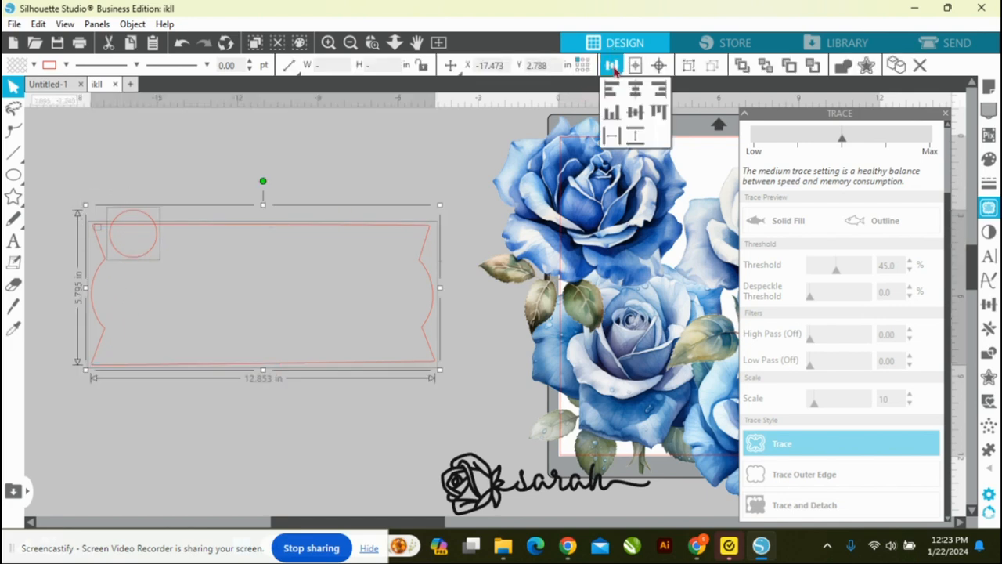
click(613, 67)
click(613, 67)
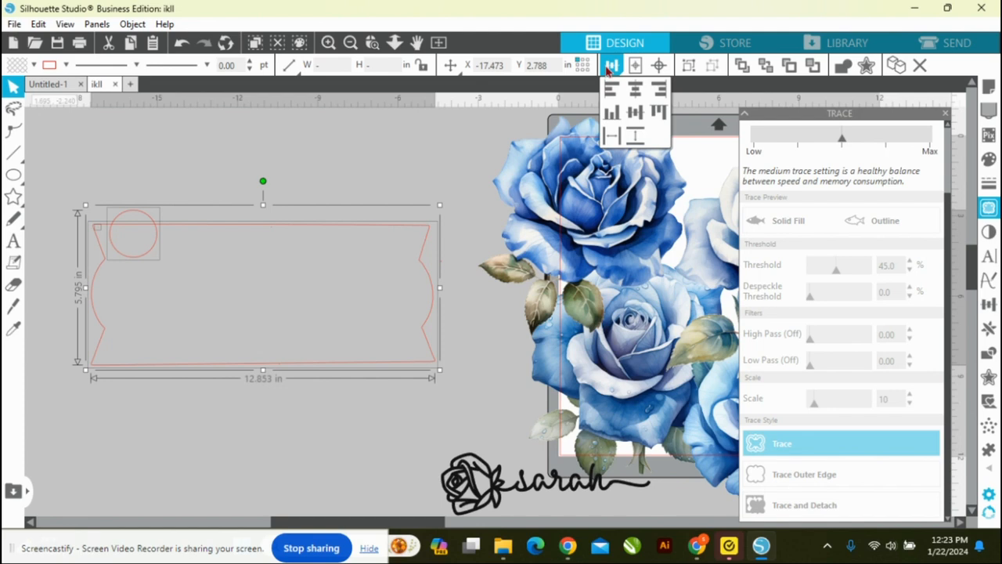
click(635, 114)
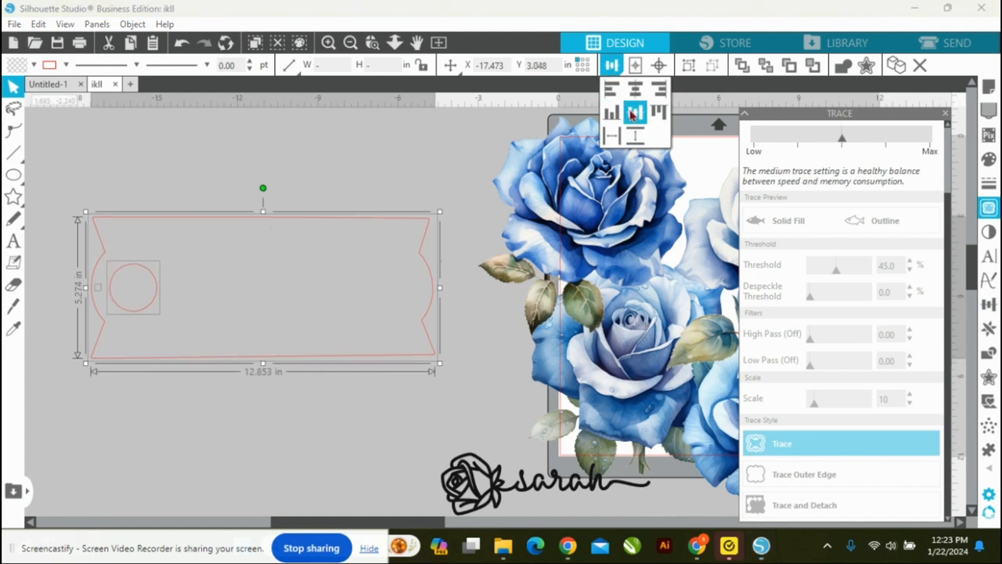
click(300, 141)
Step: Fill the traced blank outline with black
click(286, 219)
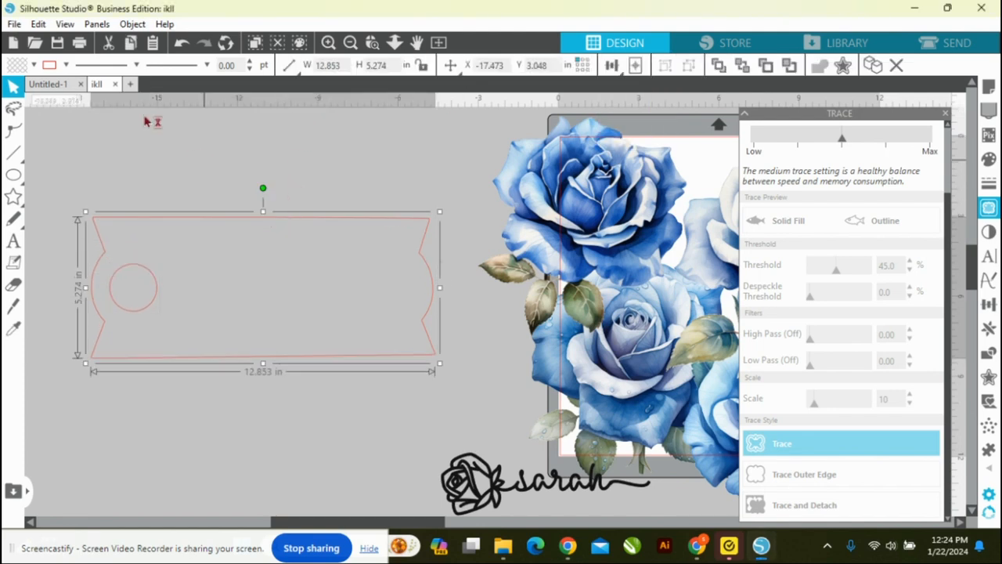
click(32, 64)
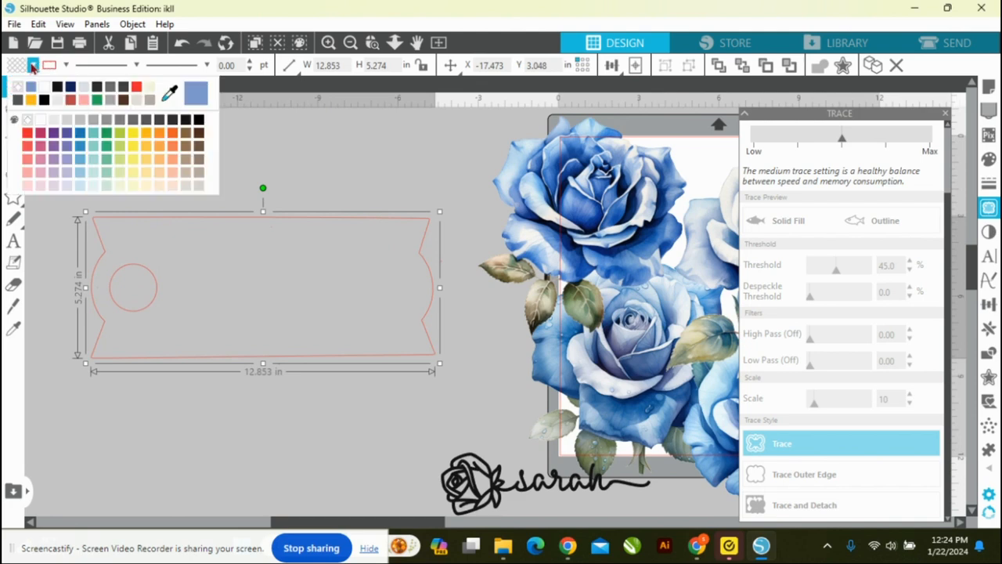
click(187, 124)
click(247, 152)
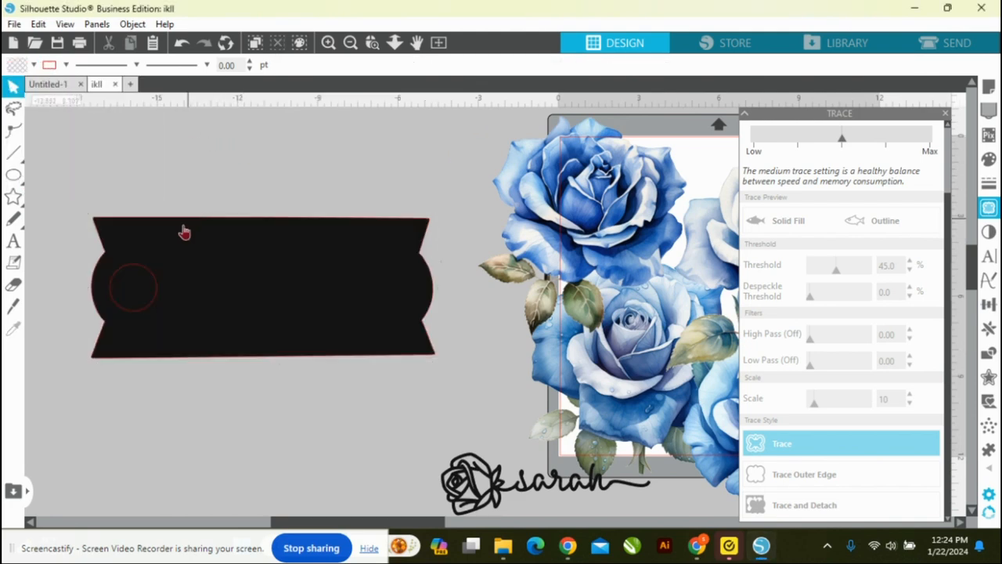
Step: Send the black blank shape to the back, behind the circle
click(135, 271)
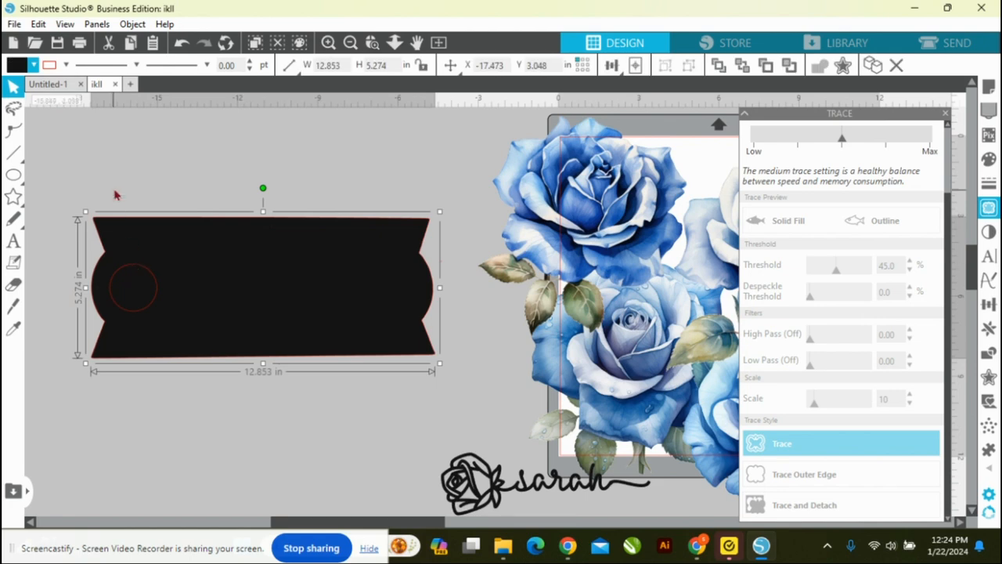
click(140, 161)
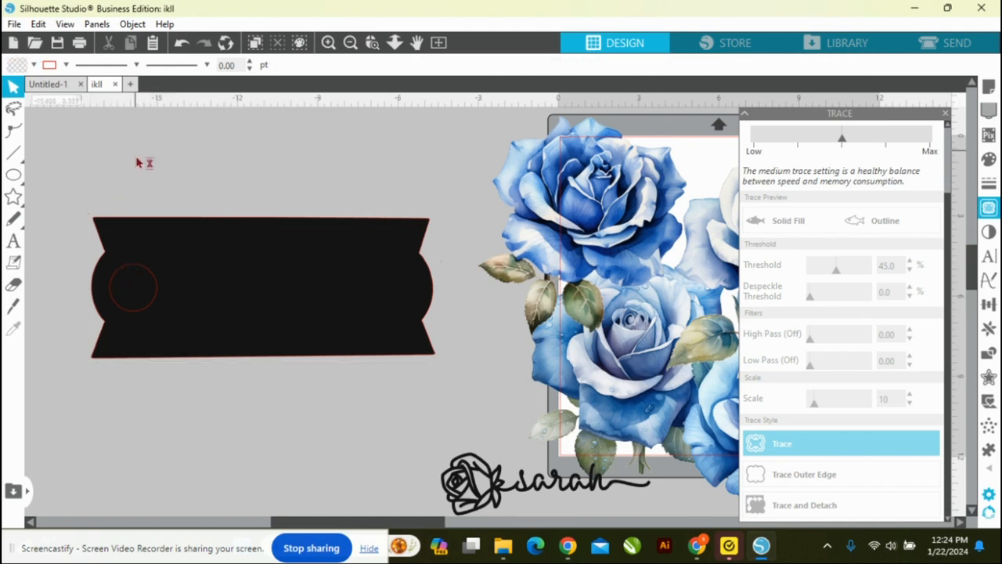
click(125, 276)
click(180, 178)
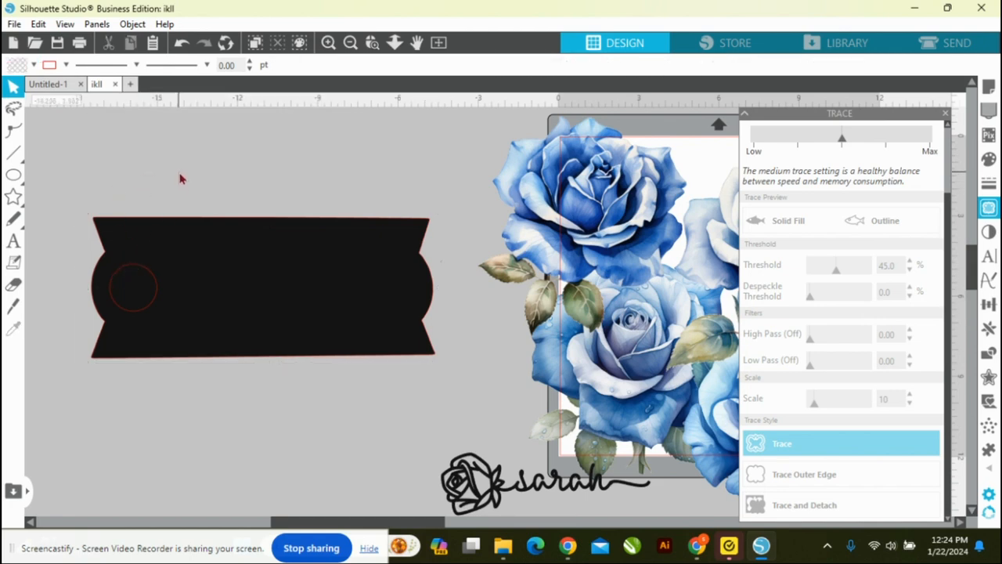
click(152, 298)
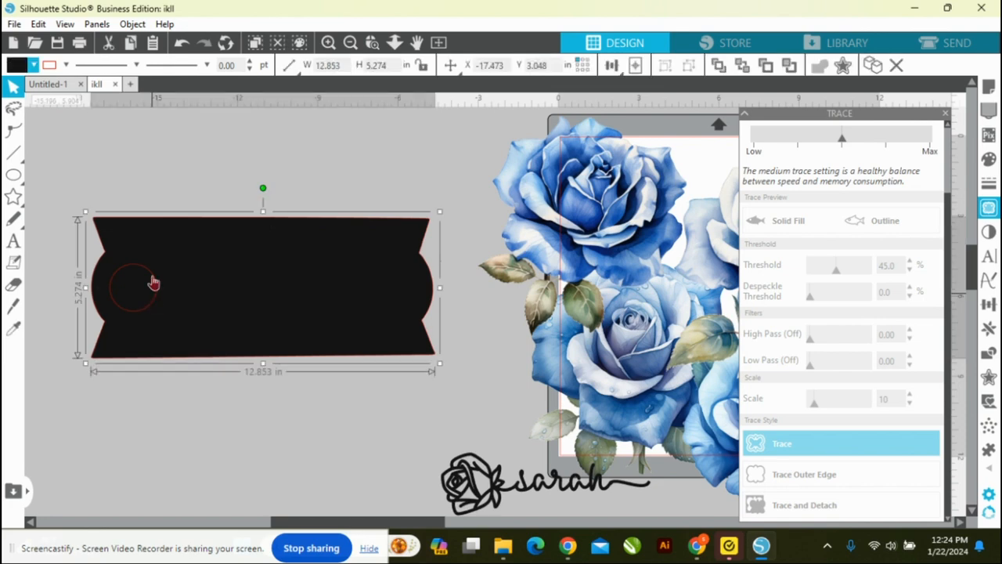
click(168, 202)
click(156, 289)
right_click(200, 282)
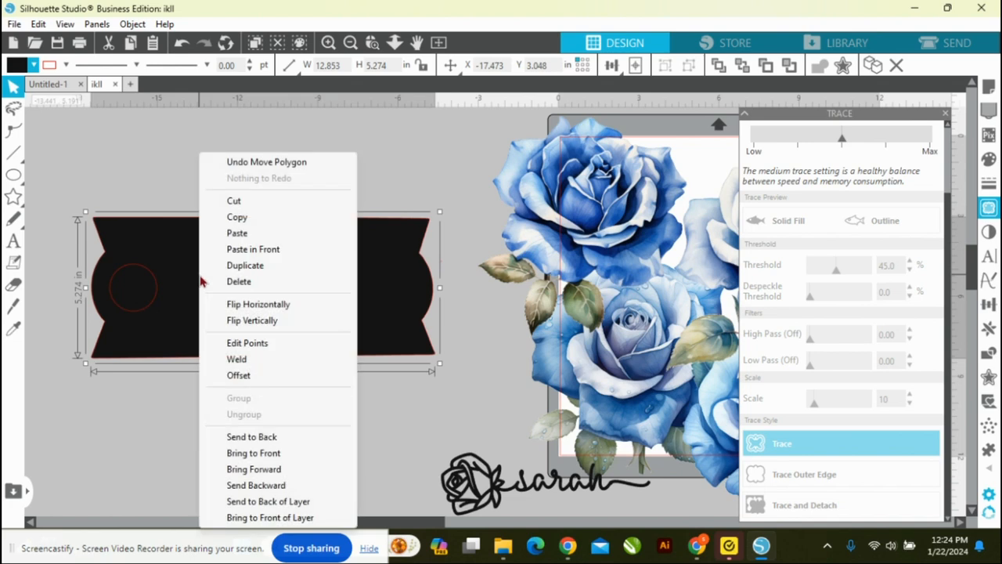
click(245, 437)
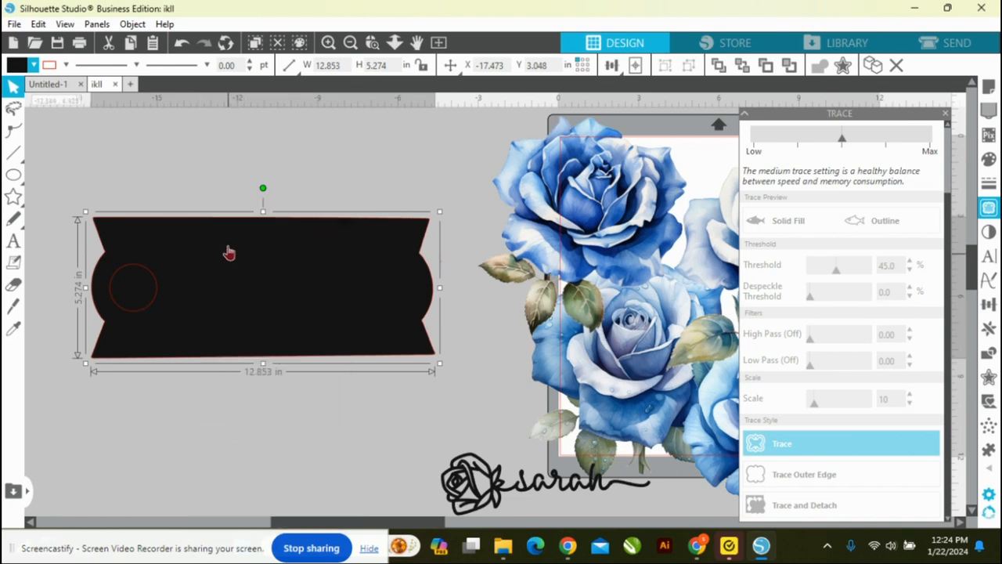
Step: Fill the circle inside the black shape with white
click(220, 180)
click(142, 273)
click(154, 299)
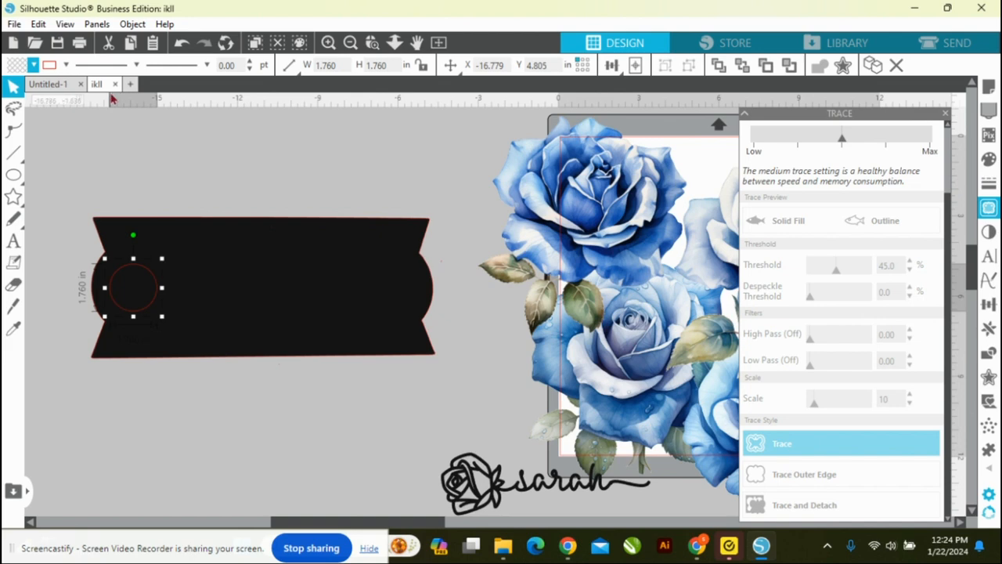
click(34, 65)
click(44, 121)
click(151, 175)
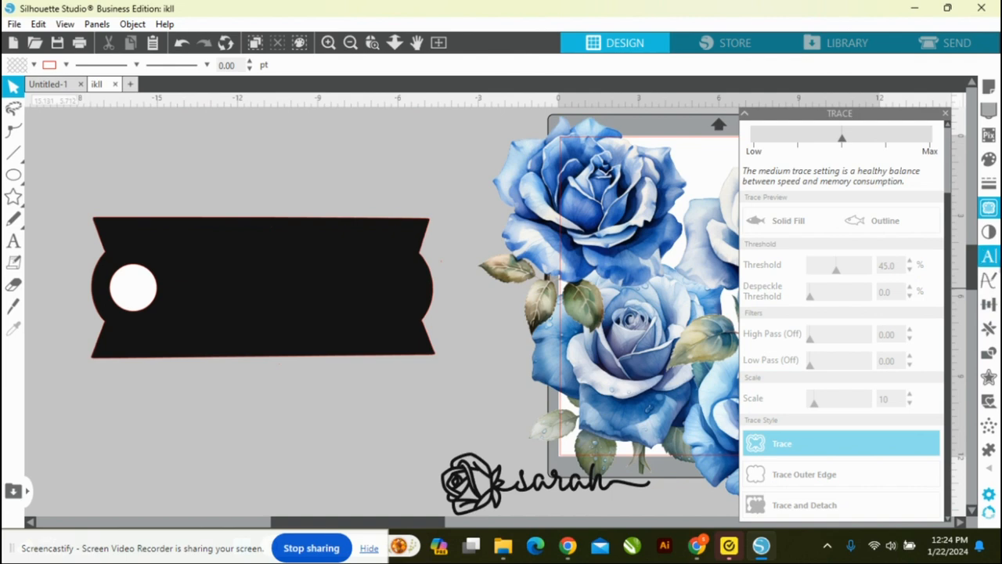
Step: Select a trace area around the black shape with its white circle and trace it with the Trace style
click(989, 211)
click(990, 211)
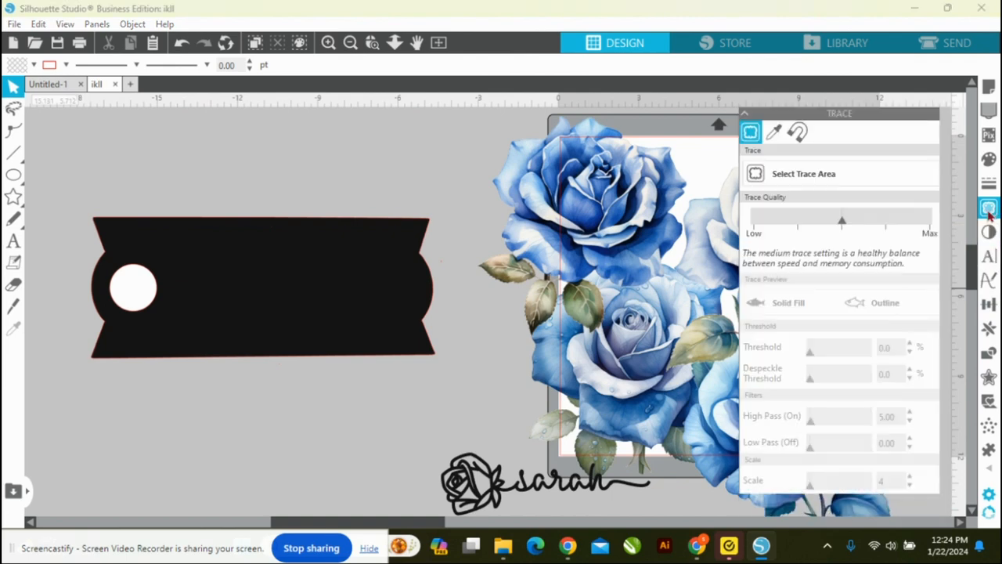
click(863, 180)
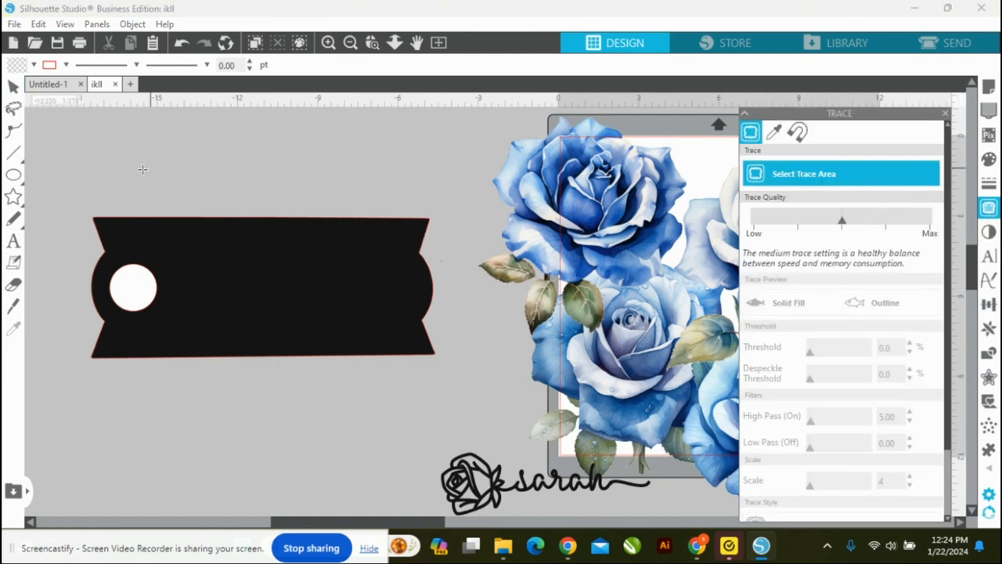
mouse_move(61, 180)
mouse_down()
mouse_move(211, 379)
mouse_move(468, 400)
mouse_up()
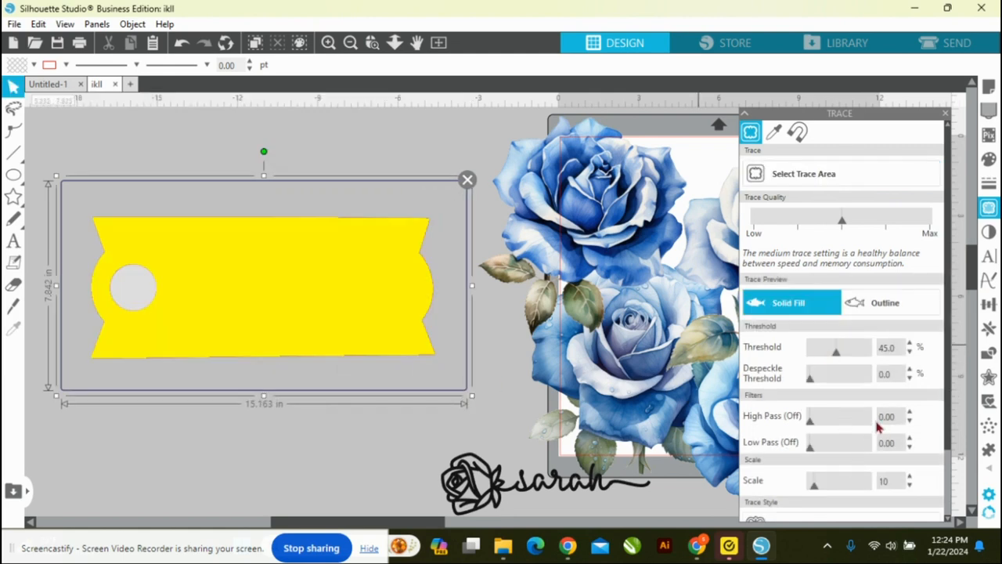
scroll(877, 428, down, 2)
click(826, 448)
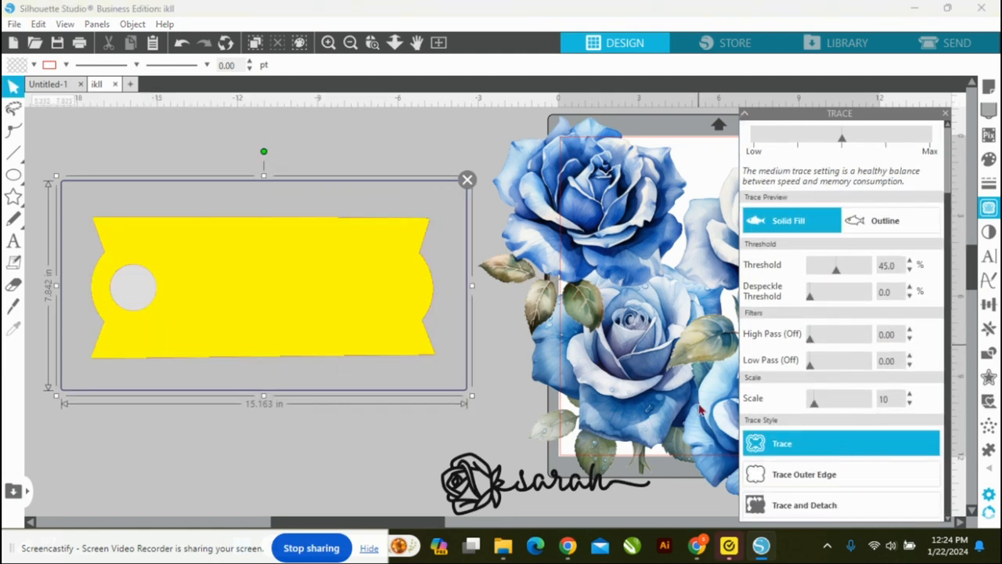
Step: Move the black shape and white circle off the new trace and delete them both
drag(306, 289, 313, 369)
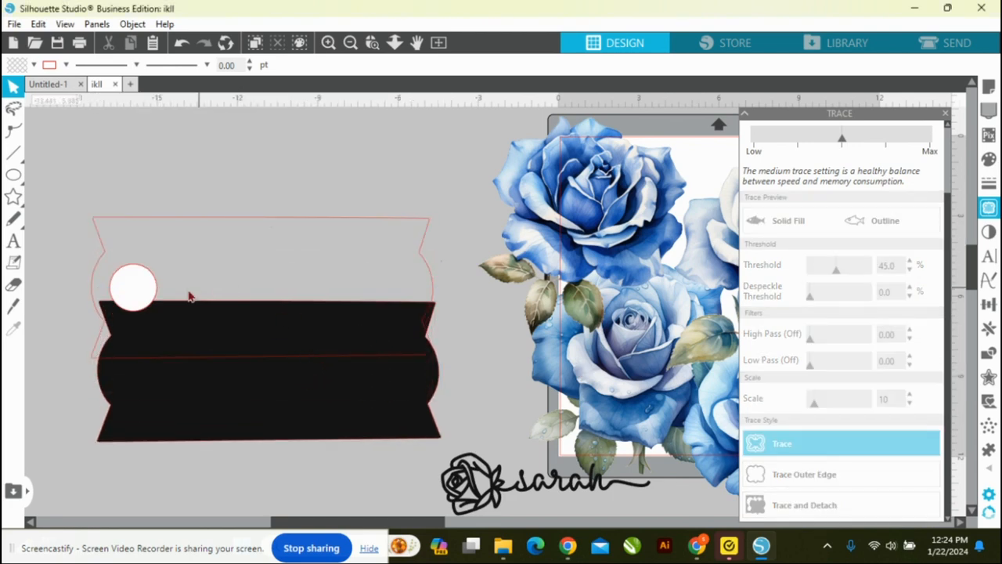
drag(146, 295, 168, 381)
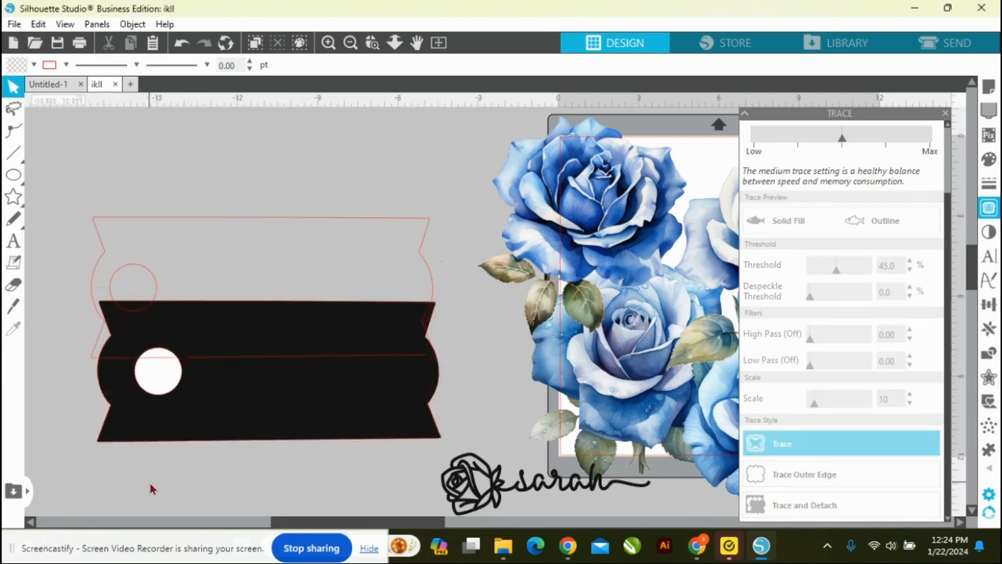
click(146, 402)
key(Delete)
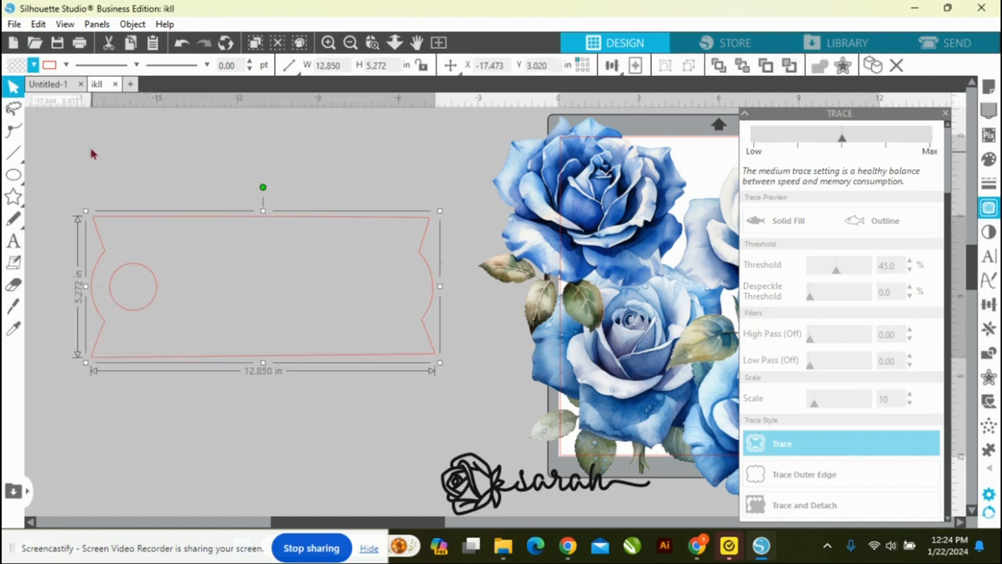
Step: Give the new traced shape a white fill with no line colour, and move the rose-and-name artwork below it
click(34, 65)
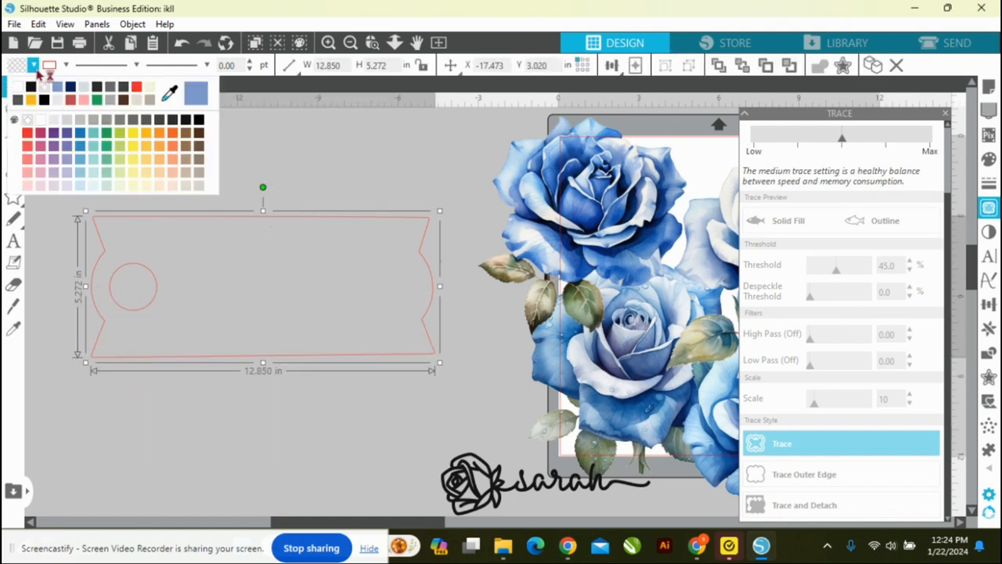
click(42, 122)
click(67, 65)
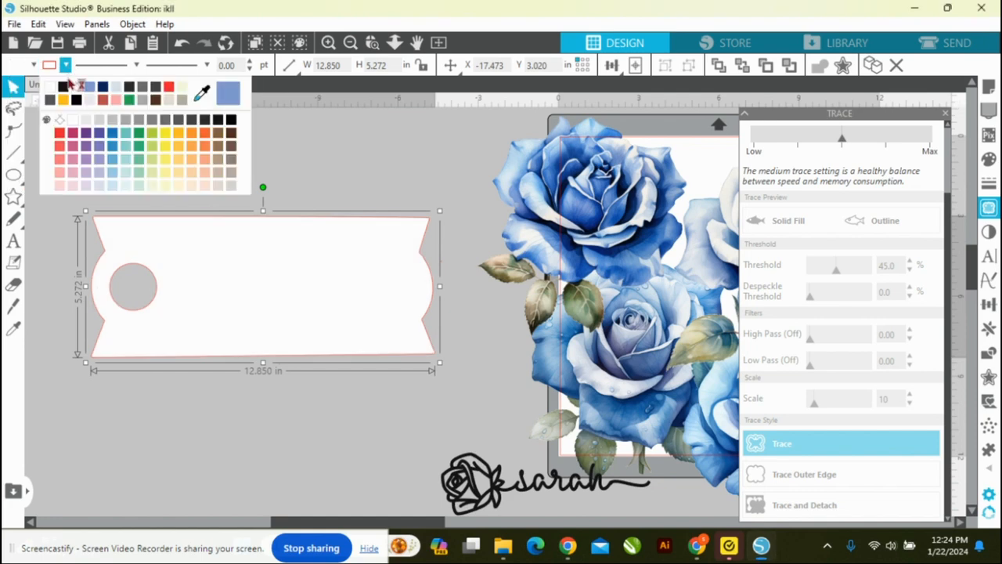
click(79, 91)
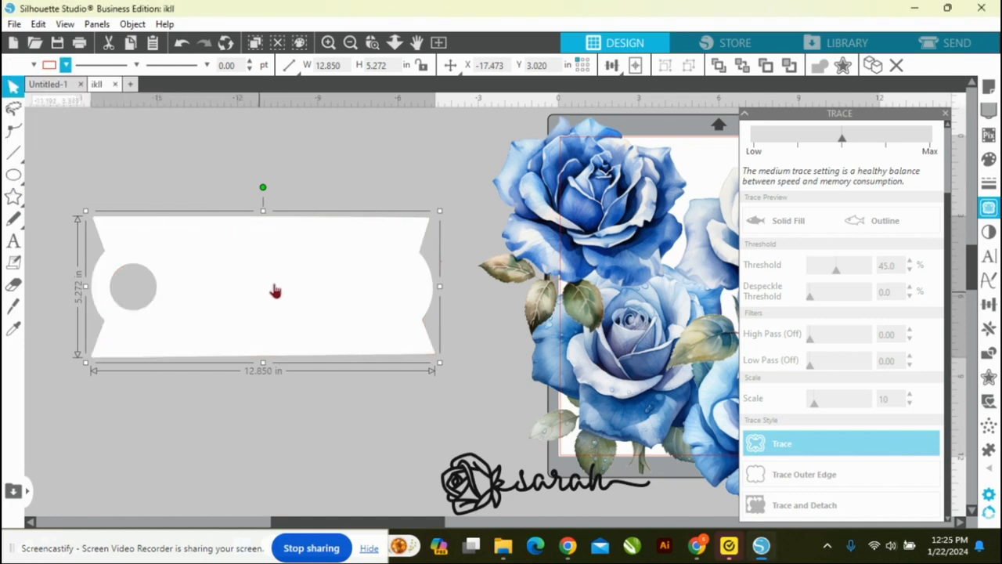
click(378, 174)
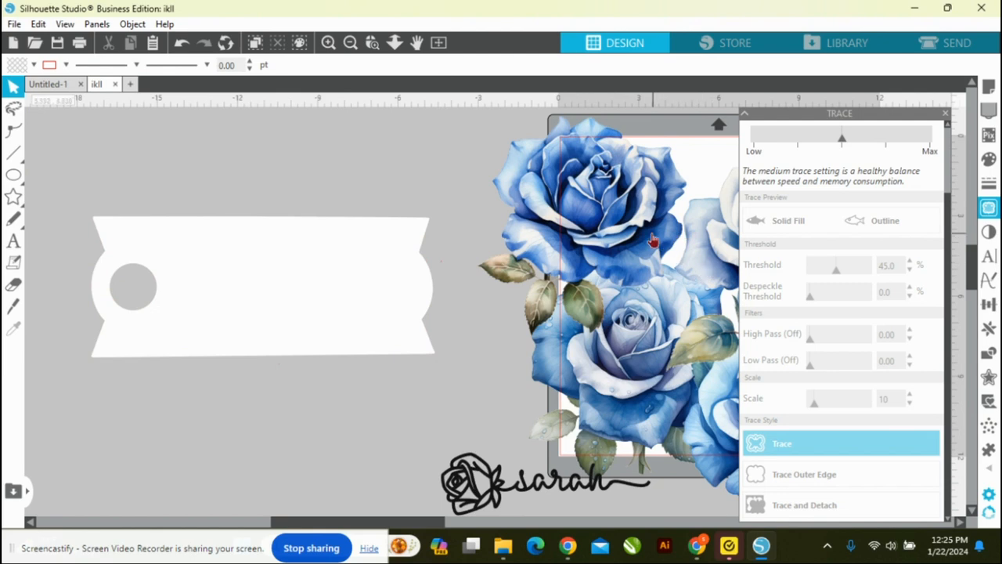
drag(475, 496, 106, 467)
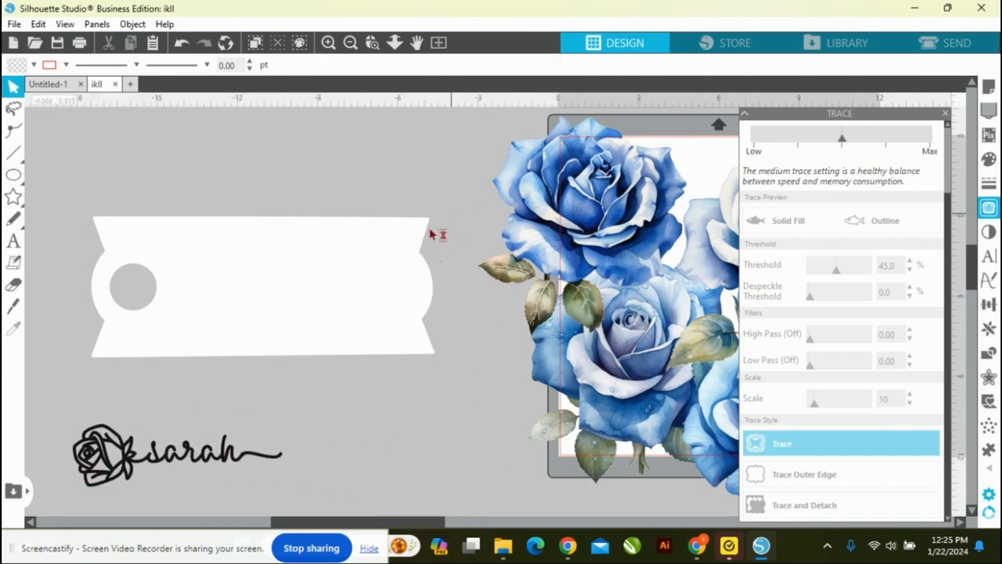
Step: Create a 0.1 in offset with rounded corners around the white template and delete the original white shape
click(384, 251)
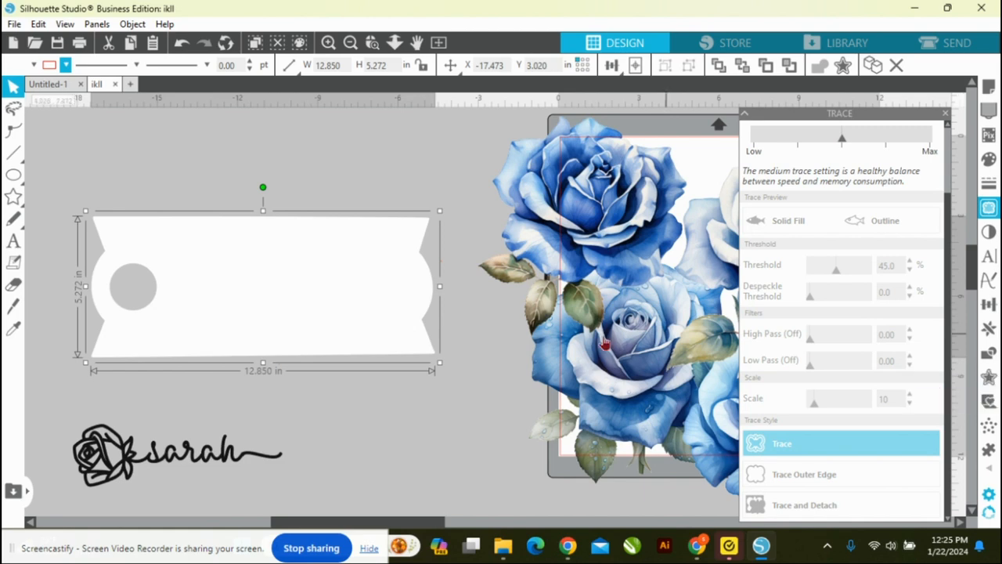
click(989, 376)
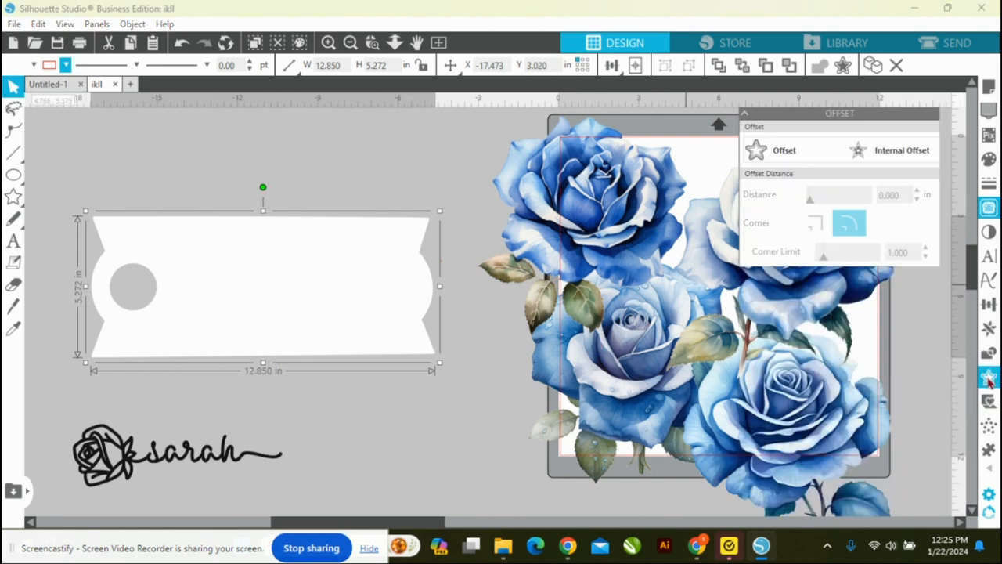
click(799, 156)
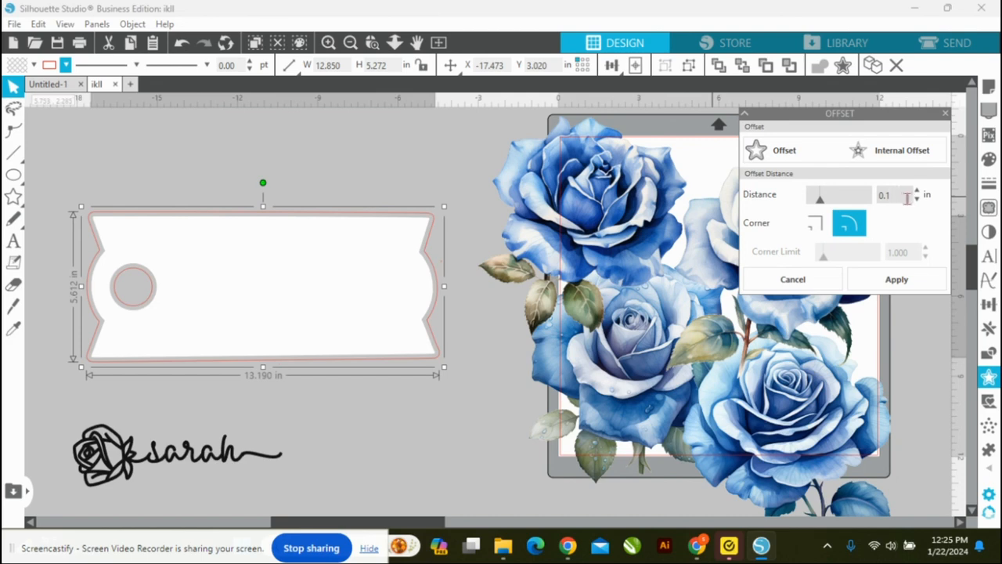
click(906, 288)
drag(292, 279, 438, 408)
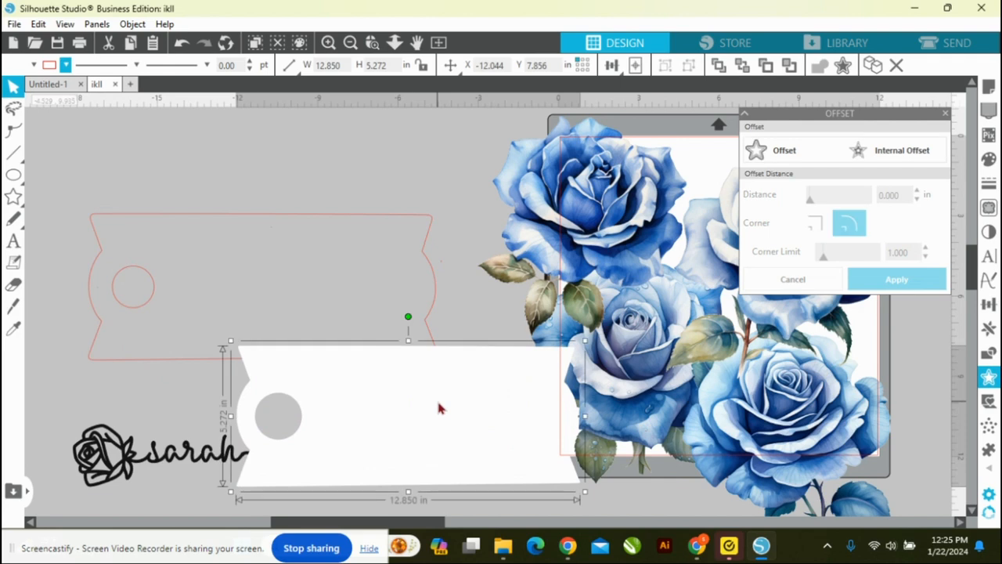
key(Delete)
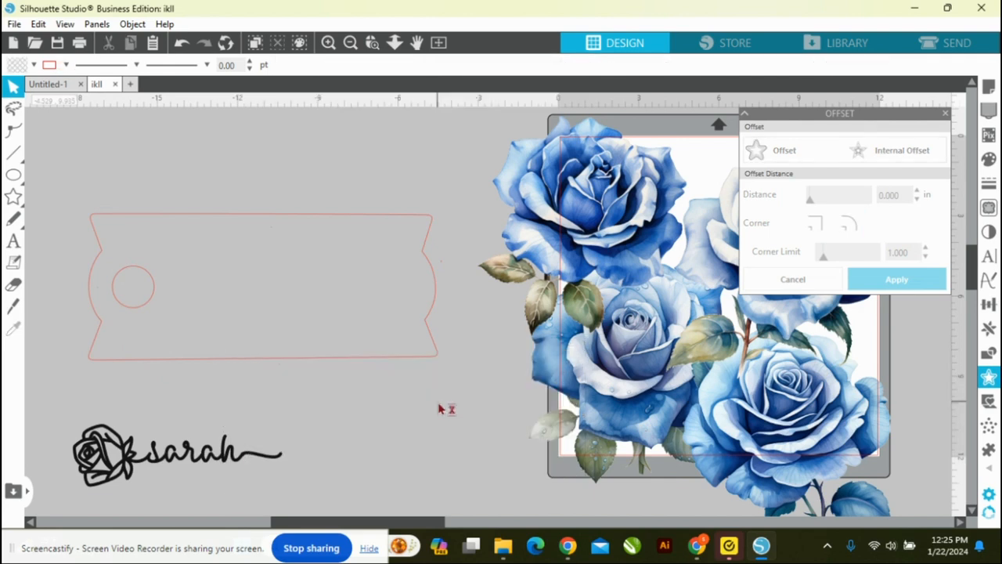
Step: Fill the offset template shape with white and remove its line colour
click(373, 360)
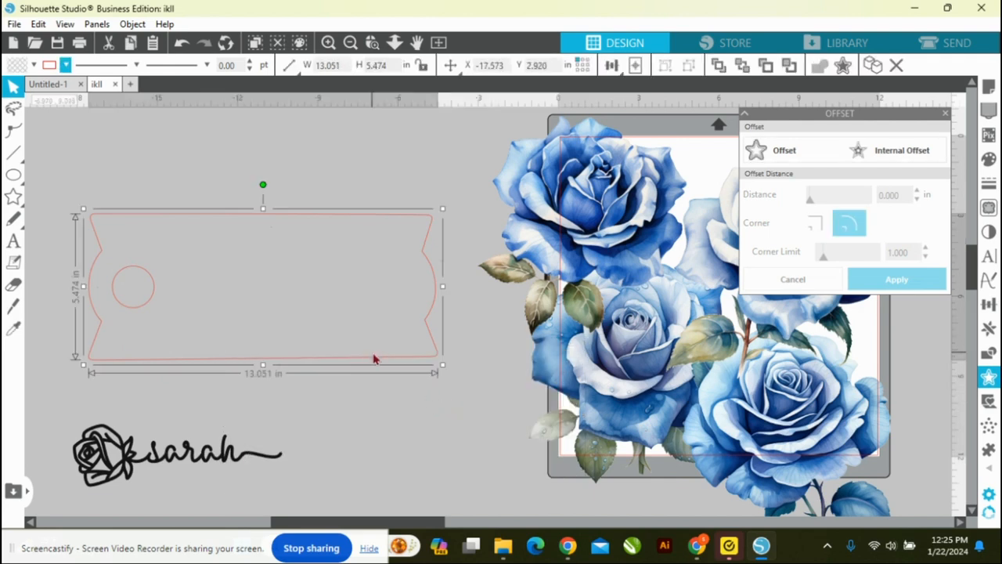
click(35, 65)
click(31, 87)
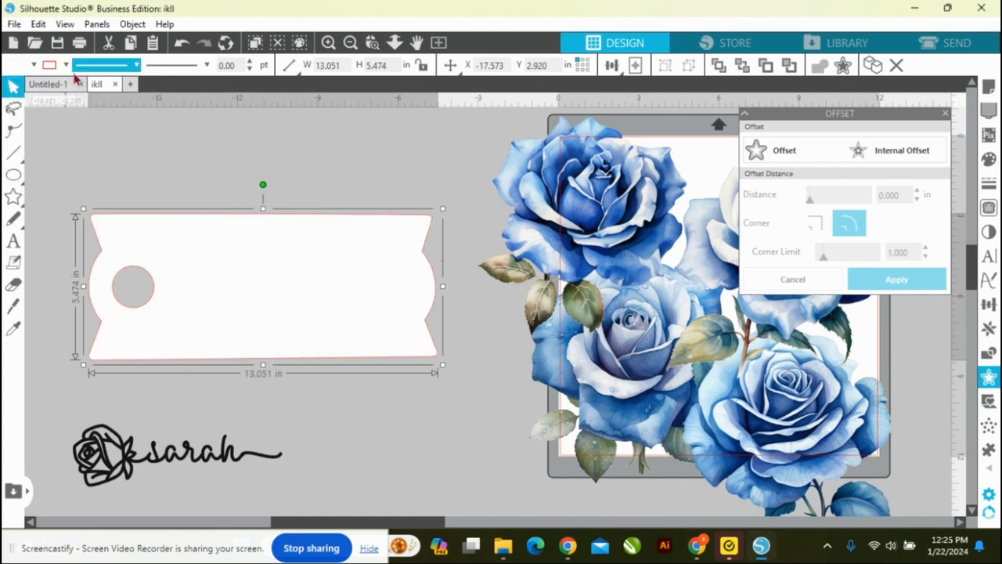
click(67, 65)
click(66, 86)
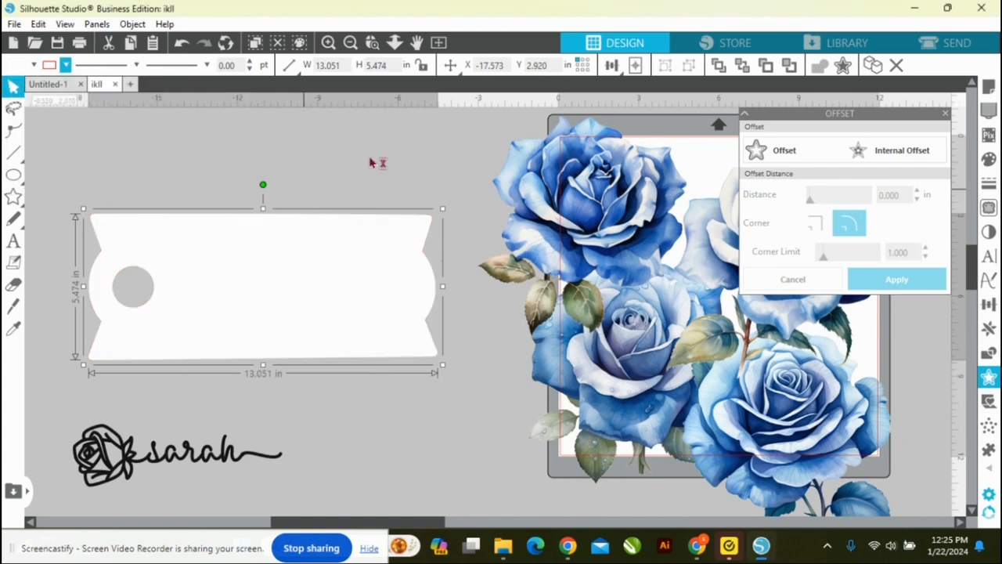
Step: Scale the four blue roses down together to about 3.2 in wide and place them on the page
click(420, 134)
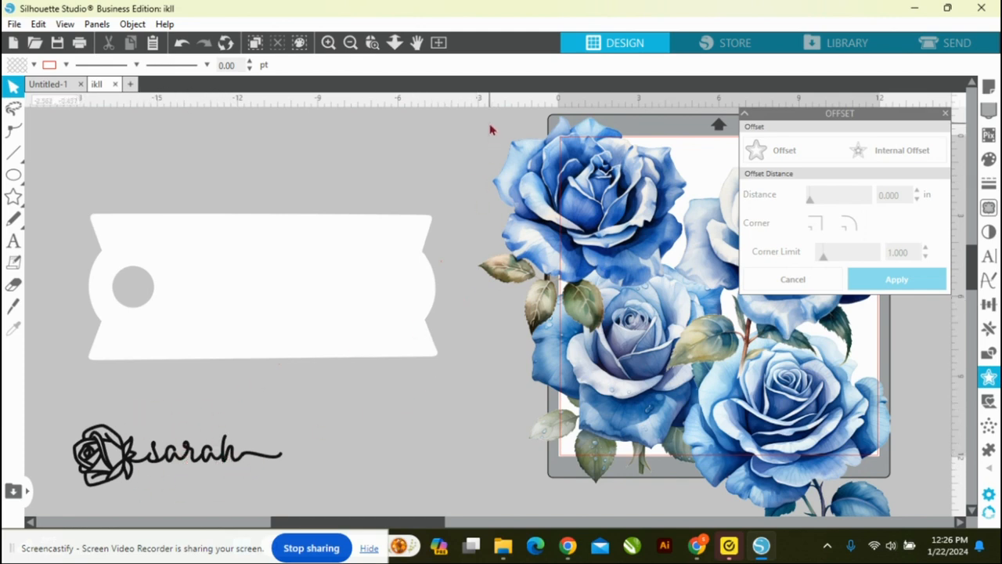
click(508, 166)
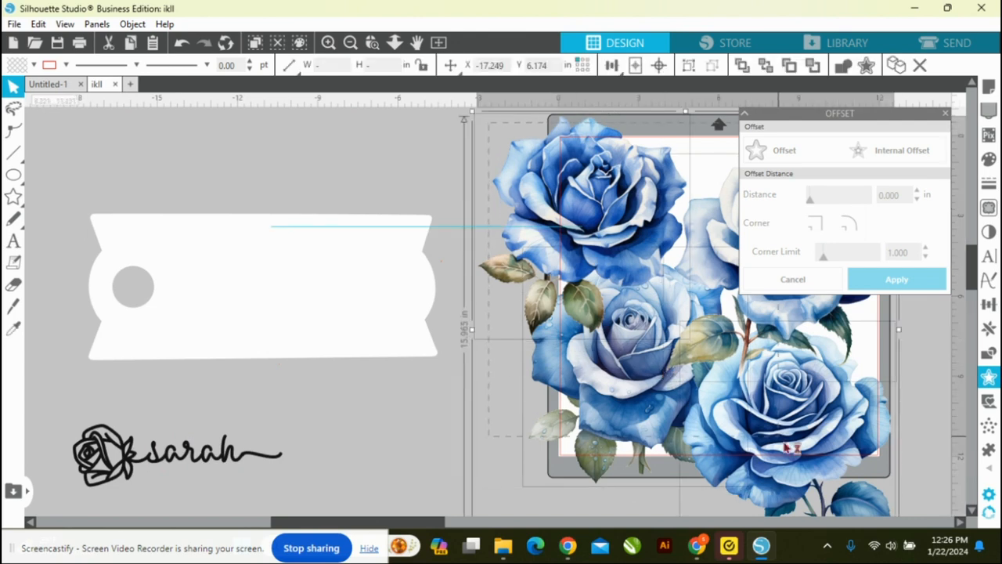
drag(825, 483, 824, 481)
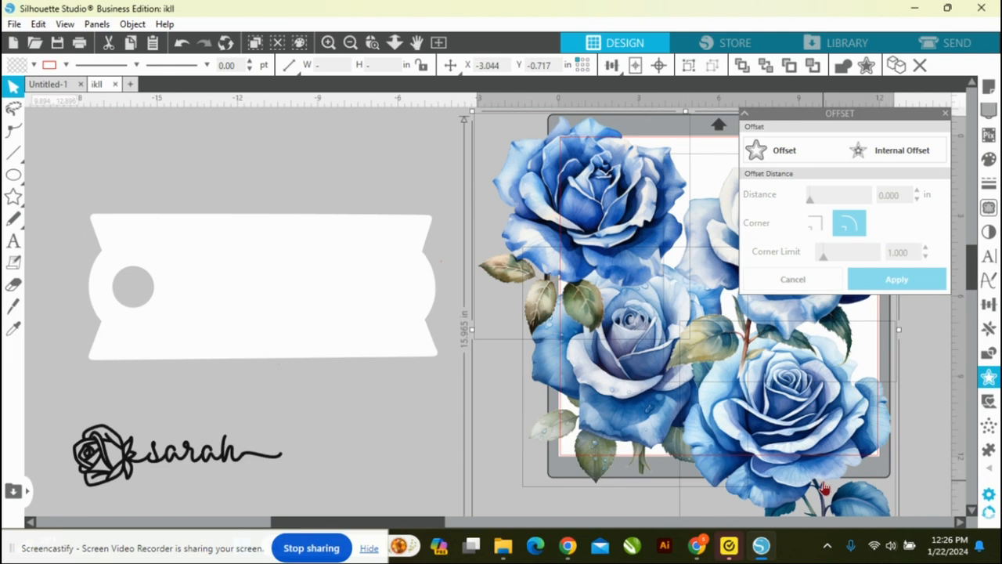
drag(472, 112, 688, 298)
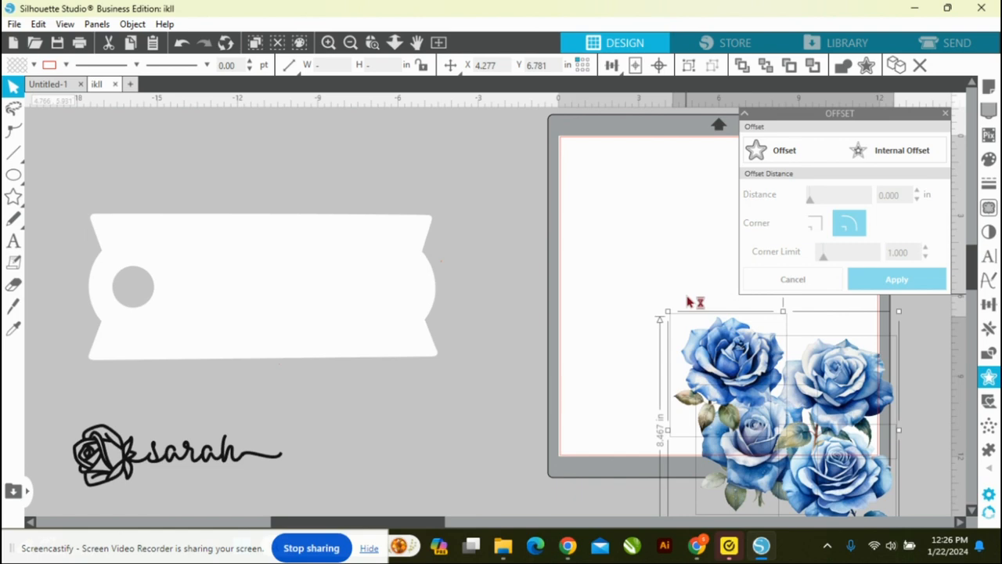
drag(667, 312, 712, 360)
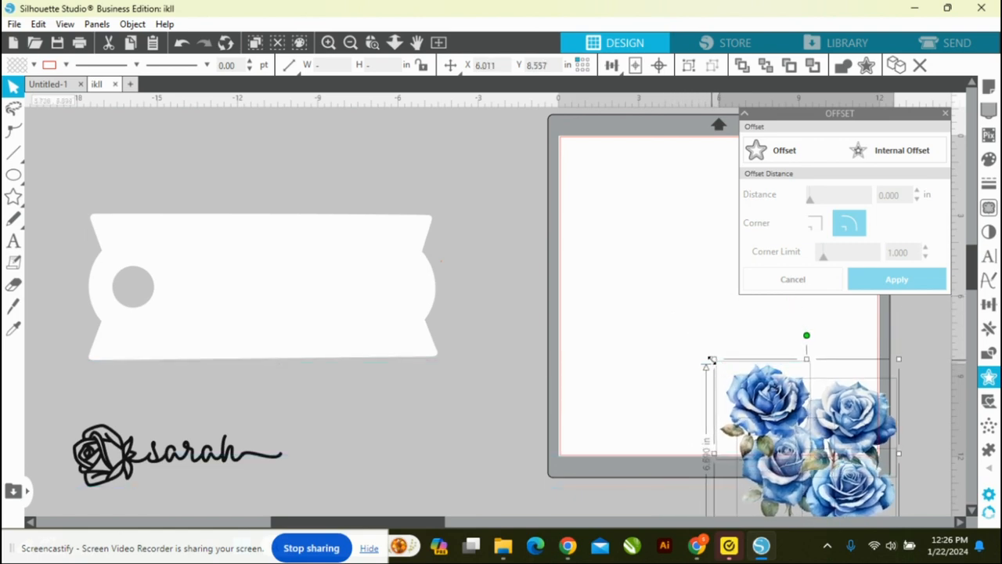
drag(810, 443, 589, 257)
drag(490, 173, 577, 273)
click(663, 415)
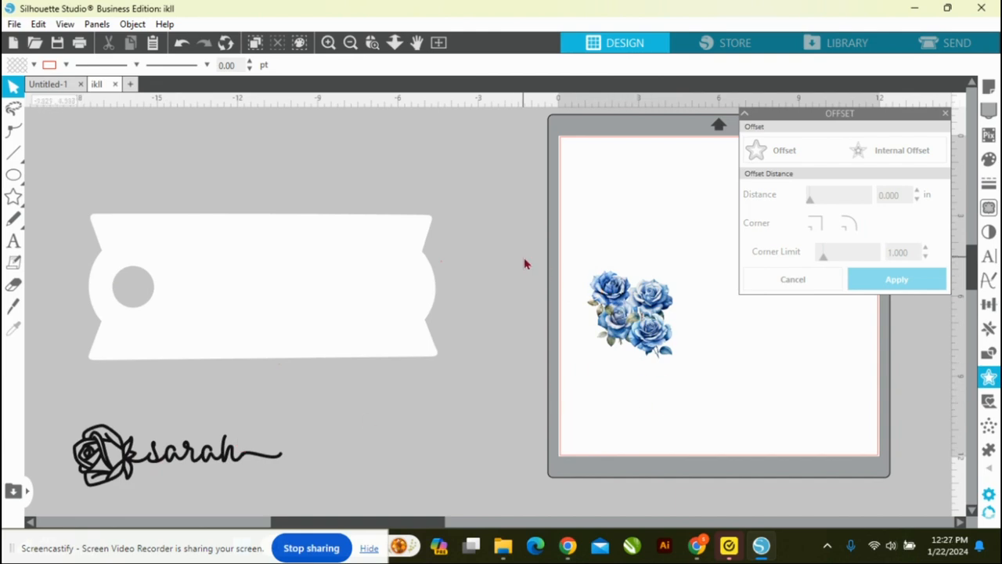
Step: Move the rose cluster to the page's upper-left corner and place two duplicates of it in a column below
click(658, 345)
drag(657, 344, 631, 224)
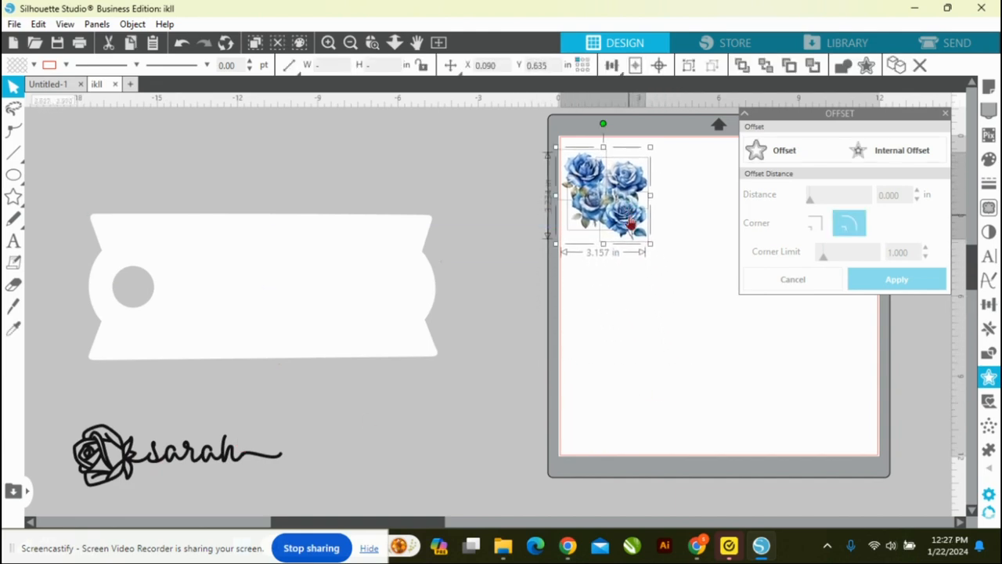
click(897, 66)
drag(634, 219, 635, 317)
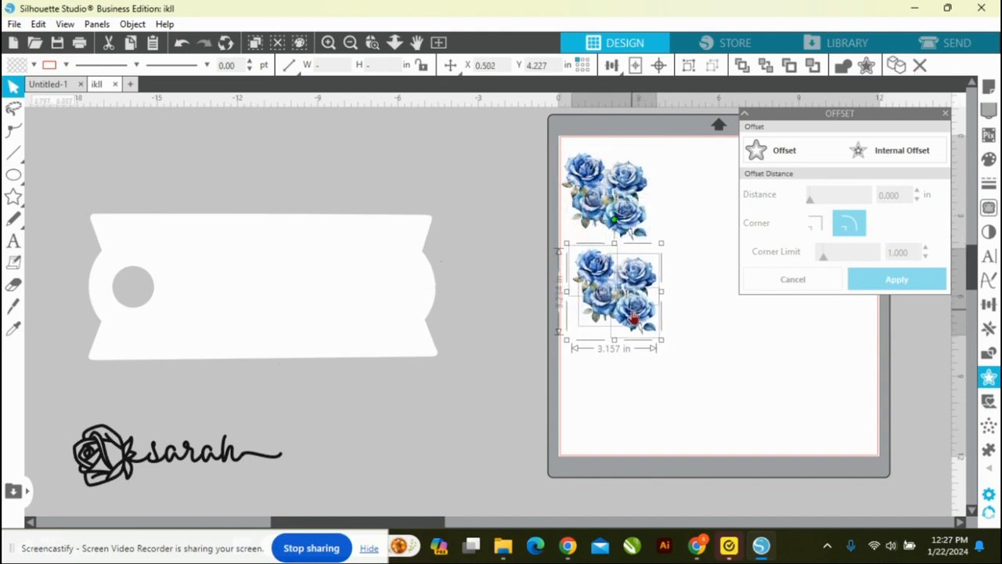
click(898, 67)
drag(650, 313, 639, 417)
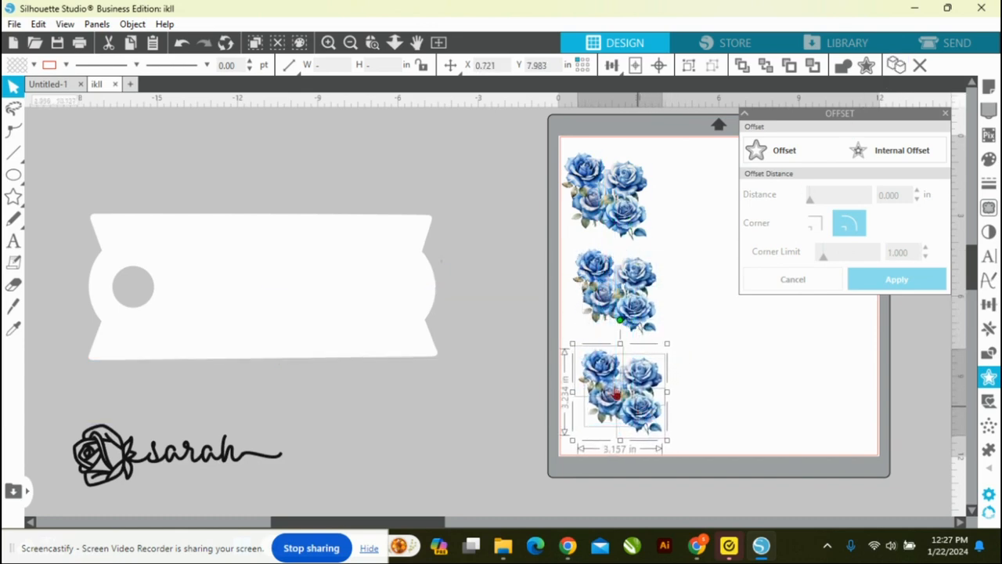
click(496, 192)
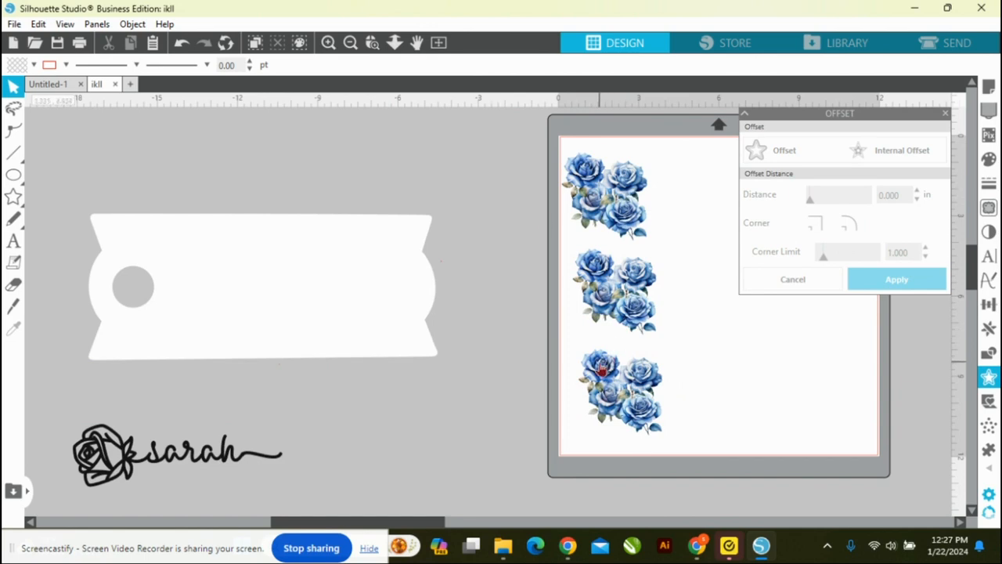
Step: Send the white template to the back and place one rose from the lowest cluster on its upper-right corner
drag(603, 368, 461, 153)
click(349, 269)
right_click(349, 269)
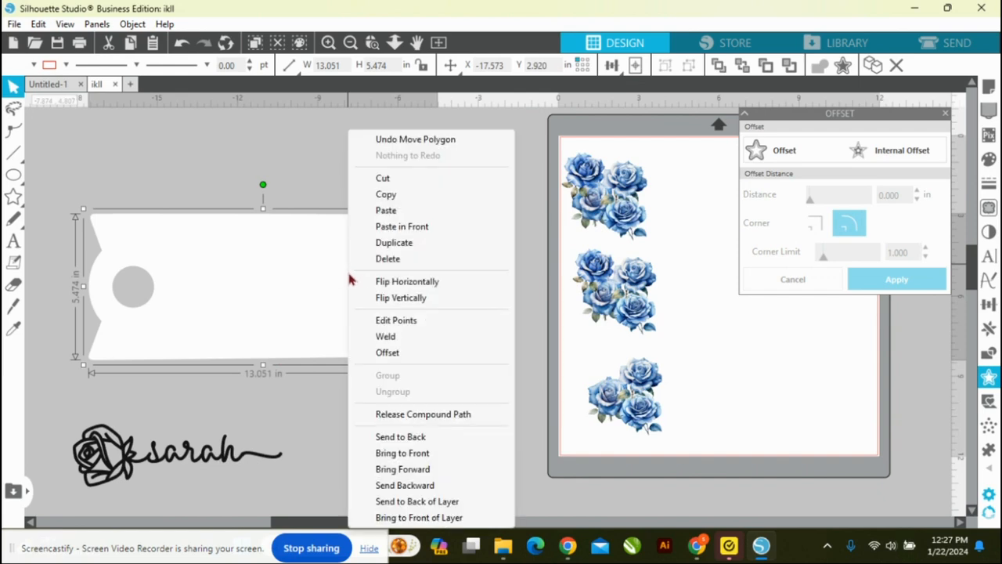
click(405, 438)
click(404, 436)
drag(470, 158, 428, 225)
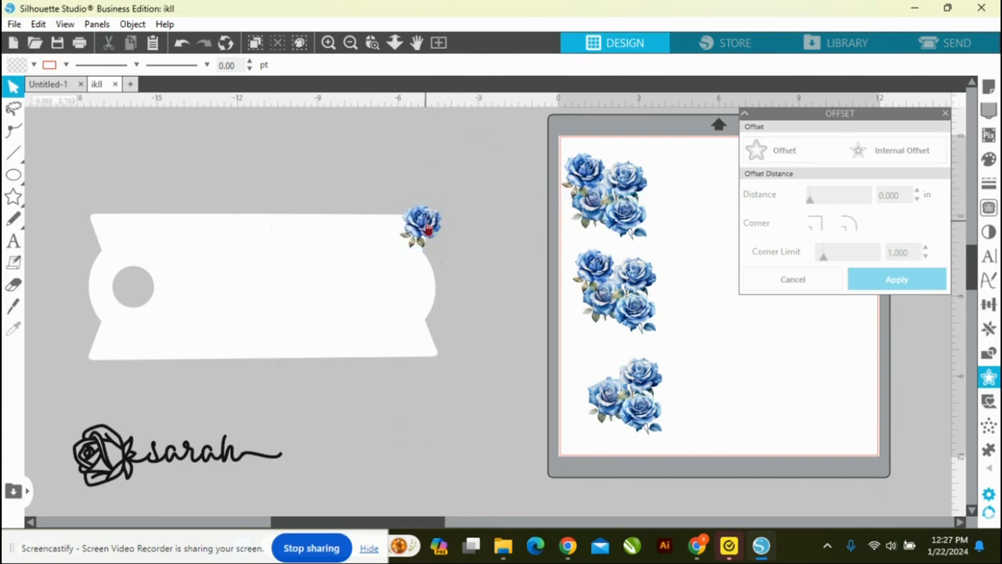
Step: Take a rose from the uppermost cluster, flip it horizontally, rotate it counterclockwise and place it on the template's lower-left corner
drag(559, 190, 473, 170)
right_click(473, 171)
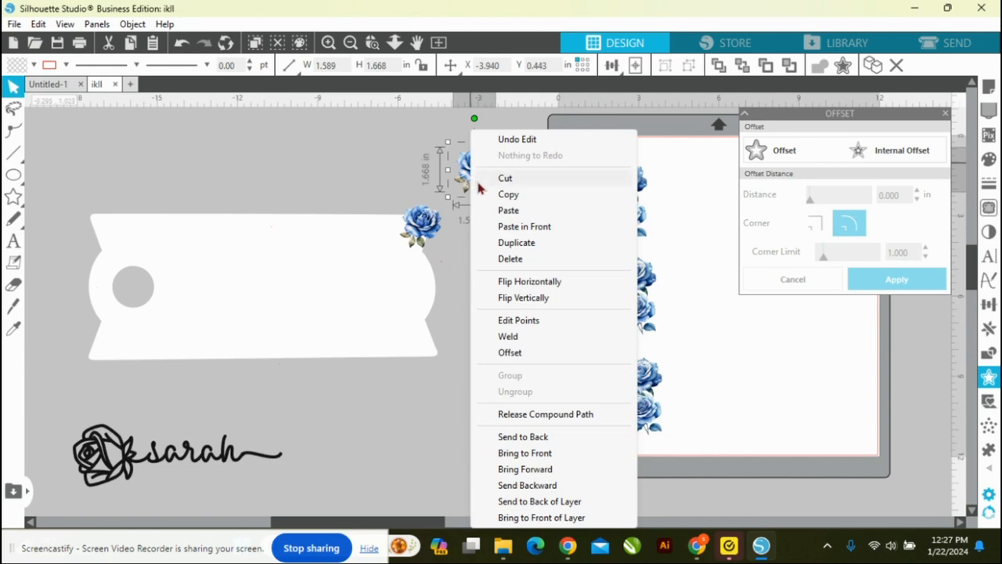
click(523, 282)
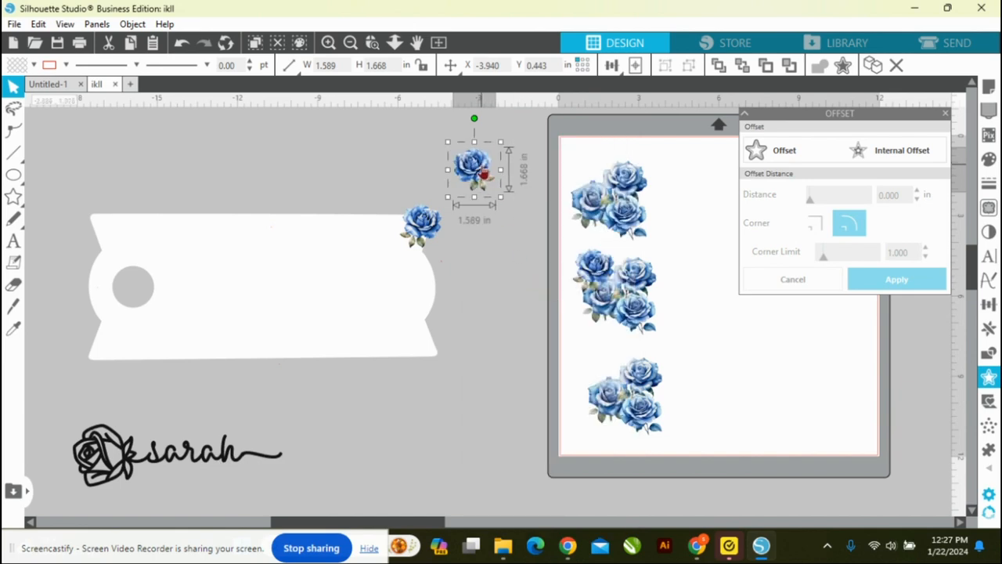
drag(475, 122, 432, 117)
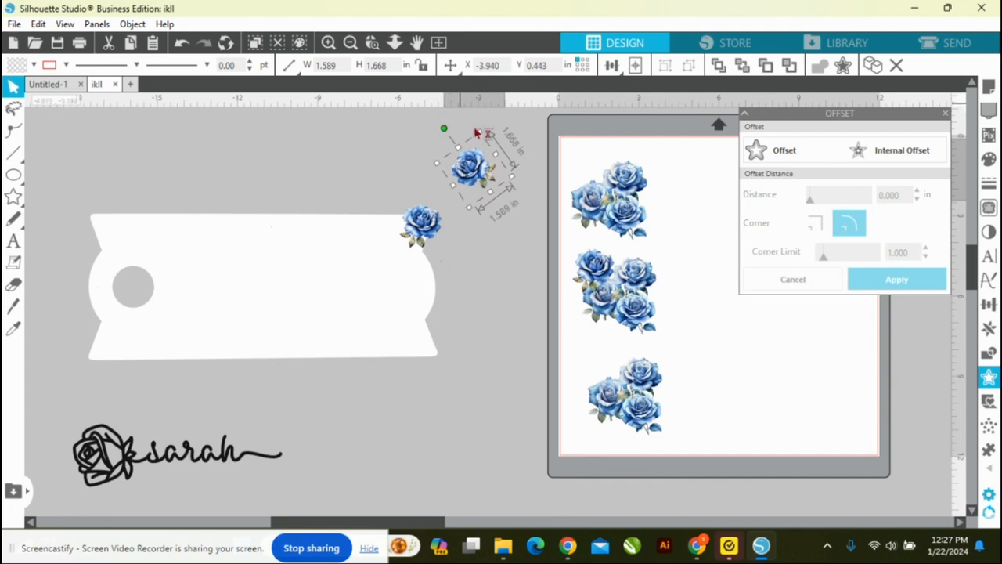
drag(470, 170, 125, 345)
Step: Place one rose below and to the right of the template's hole, and another, rotated clockwise, over the template's left edge
drag(626, 185, 193, 308)
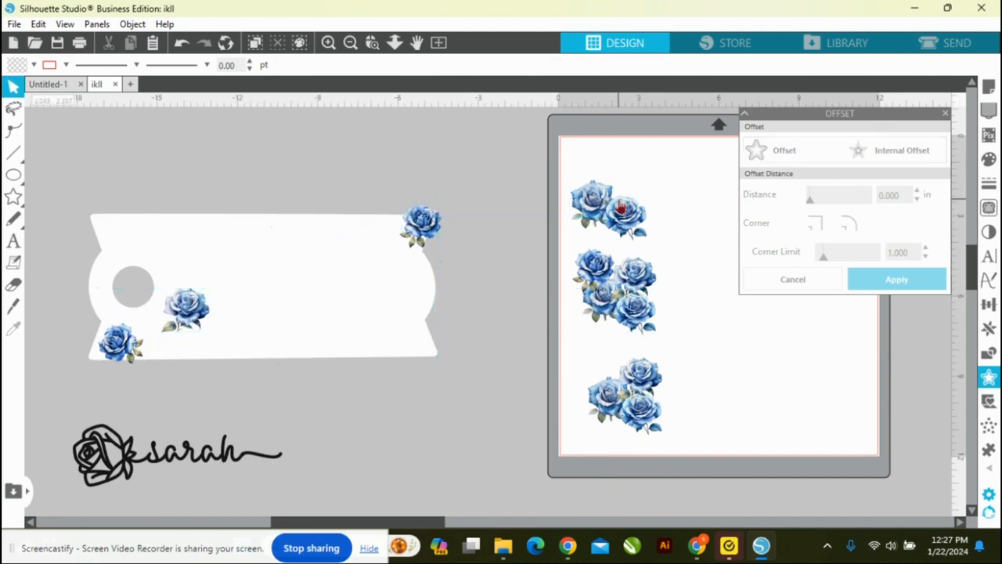
drag(586, 204, 203, 154)
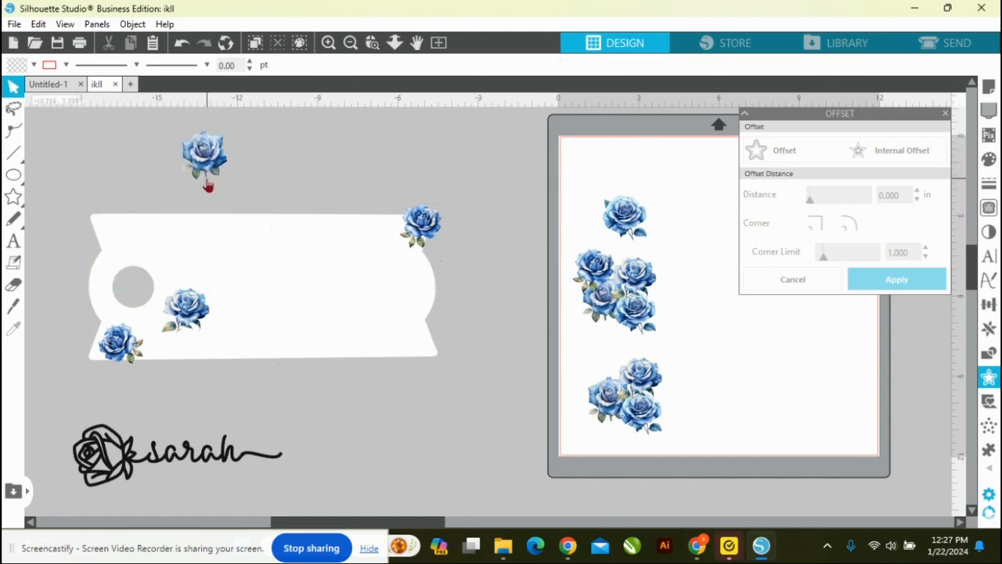
click(207, 162)
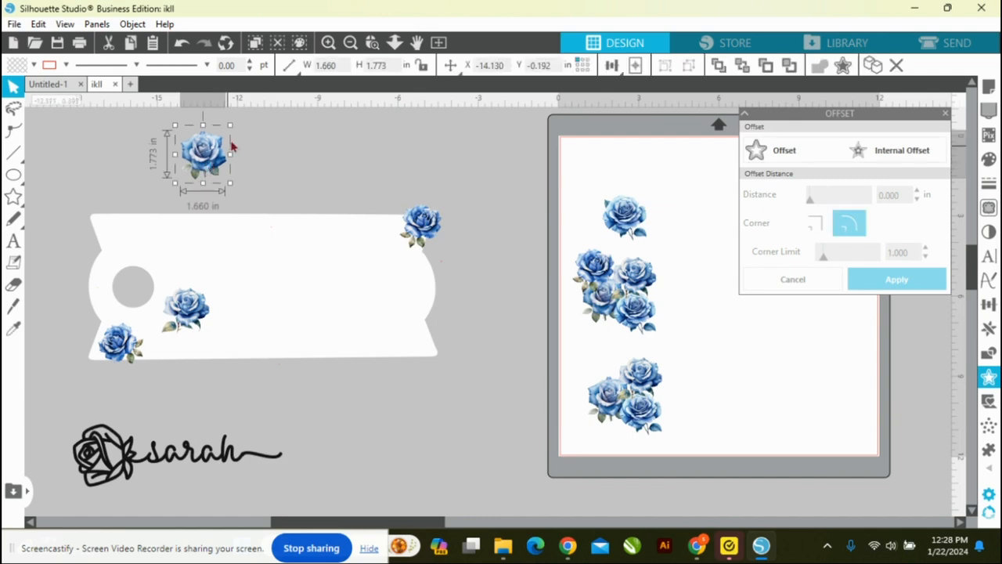
drag(203, 143, 196, 171)
click(195, 129)
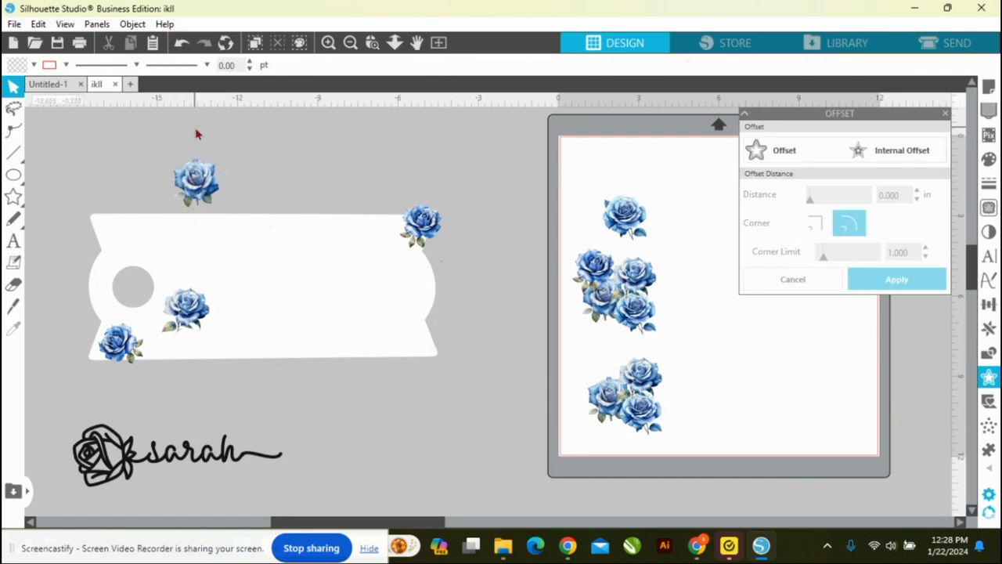
click(196, 171)
drag(197, 137, 112, 289)
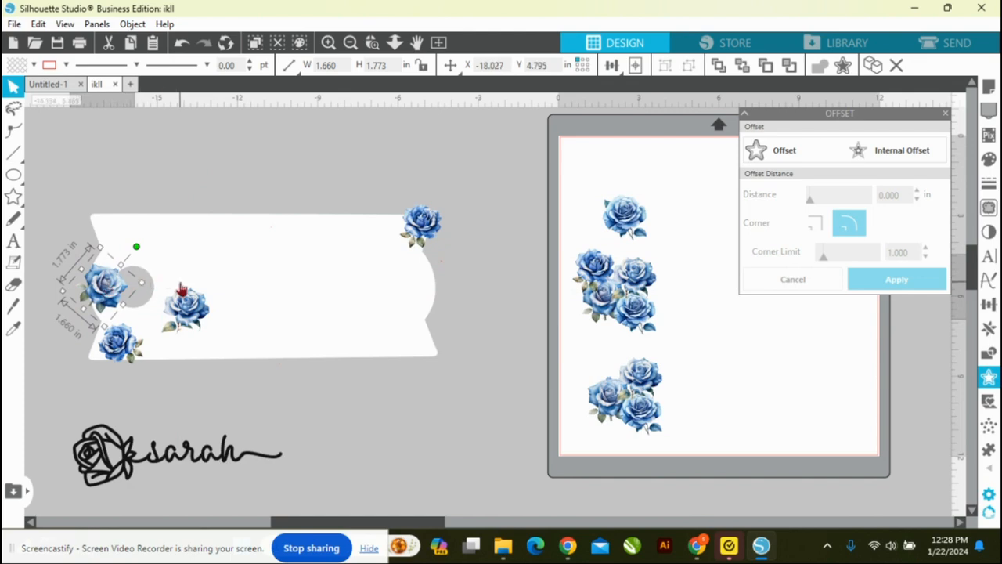
Step: Place one rose on the template's lower-right corner and a vertically flipped one near the top edge, beside the upper-right rose
drag(634, 222, 421, 350)
drag(427, 343, 430, 345)
drag(626, 304, 360, 221)
right_click(360, 222)
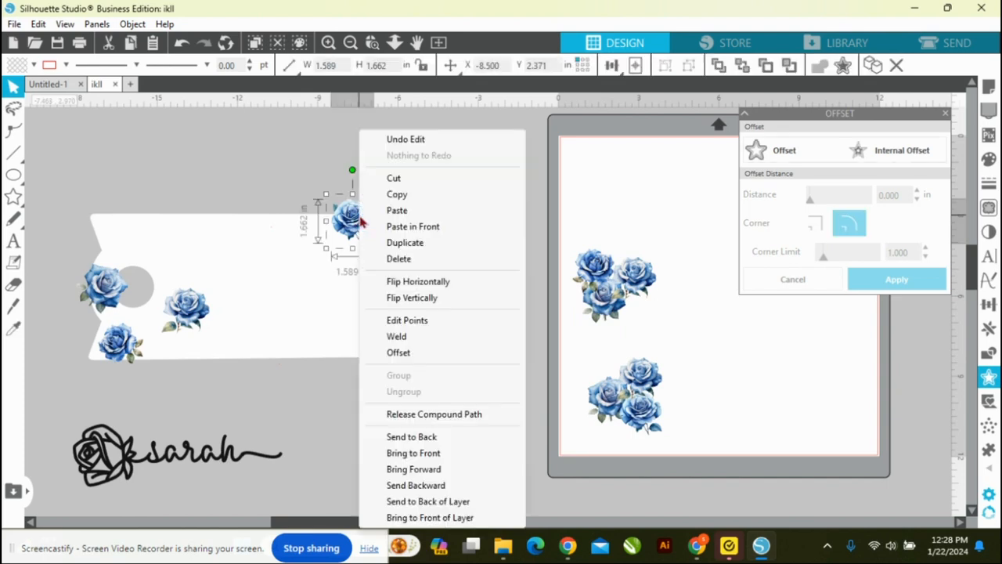
click(394, 296)
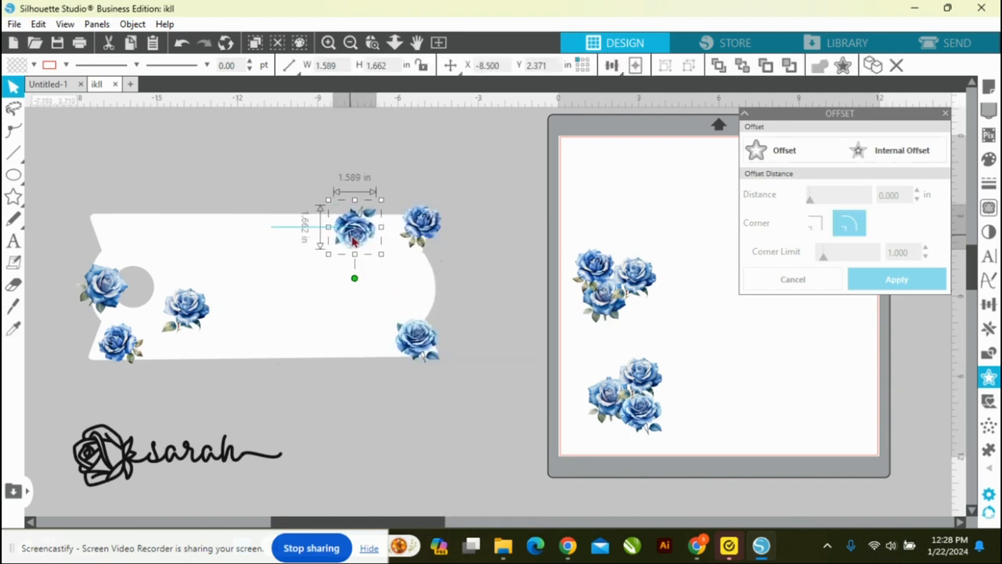
Step: Place a vertically flipped rose, enlarged to about 1.76 in wide, at the middle of the template's top edge and another on its upper-left corner
drag(593, 269, 282, 210)
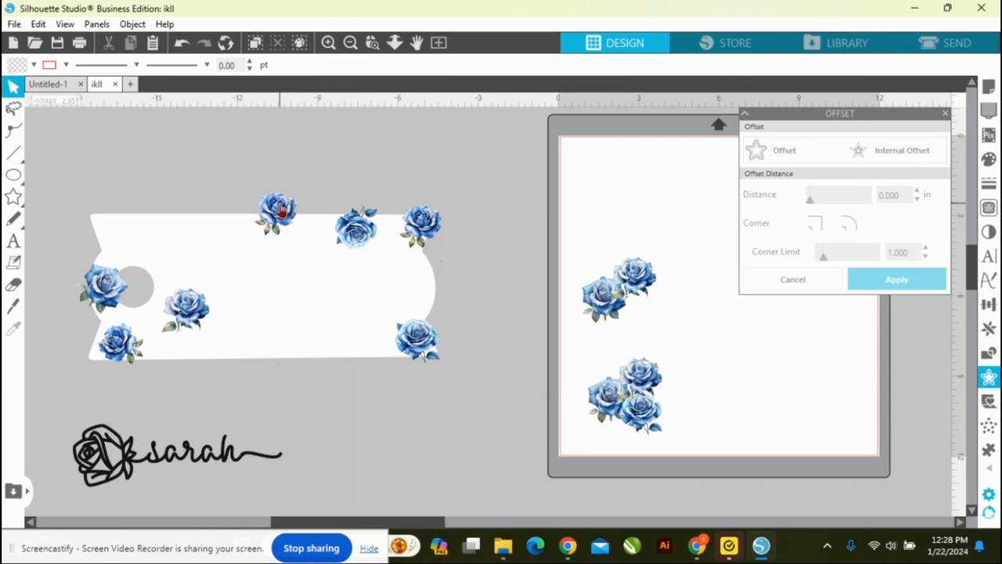
right_click(282, 210)
click(339, 297)
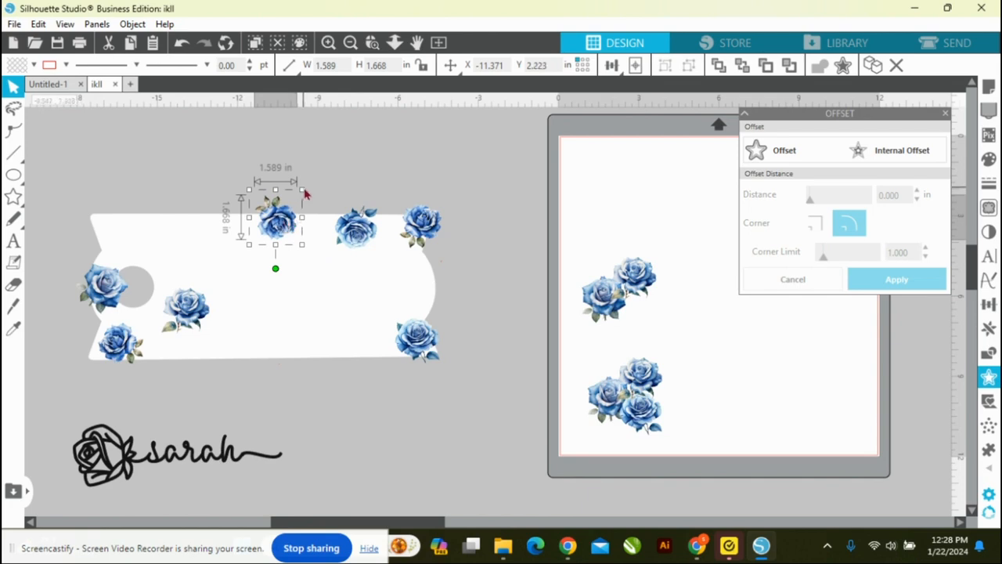
drag(302, 187, 306, 185)
drag(605, 304, 130, 233)
click(292, 239)
drag(607, 402, 611, 221)
Step: Duplicate the flipped top-middle rose, place the copy to the upper right of the hole, flip it vertically and rotate it clockwise
click(287, 216)
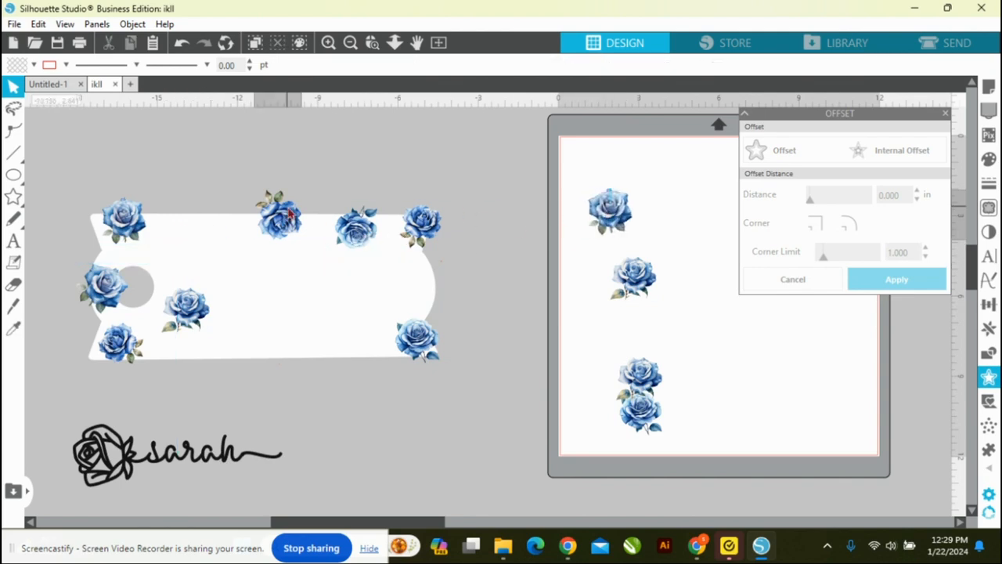
drag(282, 218, 198, 253)
right_click(197, 258)
click(249, 297)
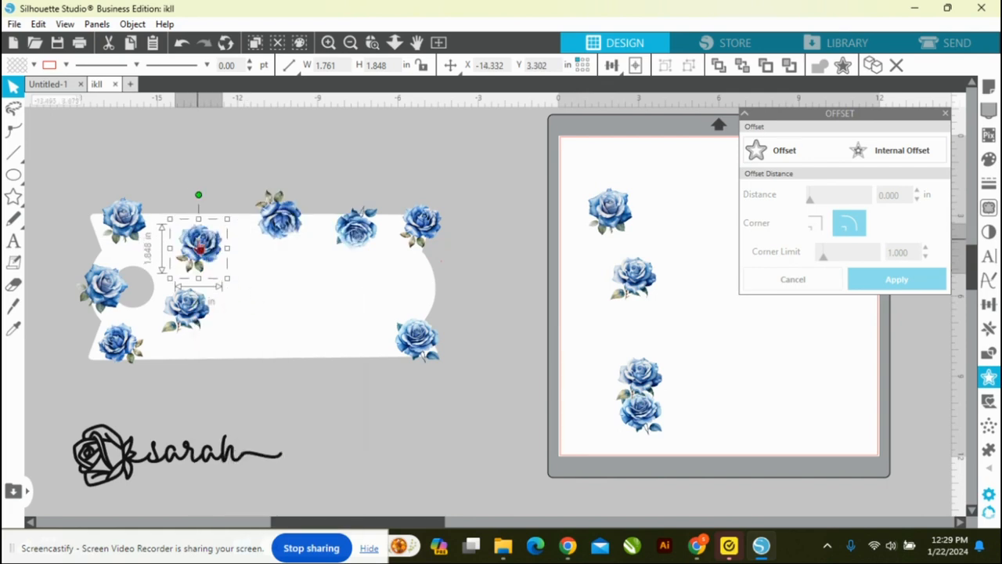
drag(198, 194, 233, 210)
Step: Place roses on the template's bottom edge, at its centre and, rotated counterclockwise, on its right edge
drag(626, 209, 256, 339)
drag(634, 275, 436, 290)
drag(437, 243, 398, 244)
drag(664, 376, 291, 287)
drag(652, 425, 579, 275)
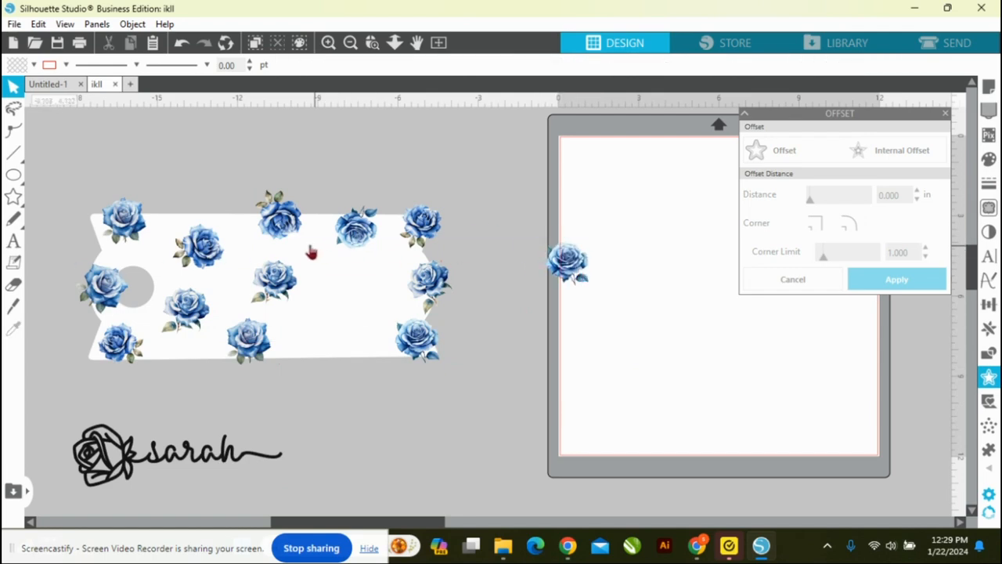
Step: Duplicate the right-edge rose, place the copy on the template's bottom edge right of centre and flip it horizontally
click(436, 286)
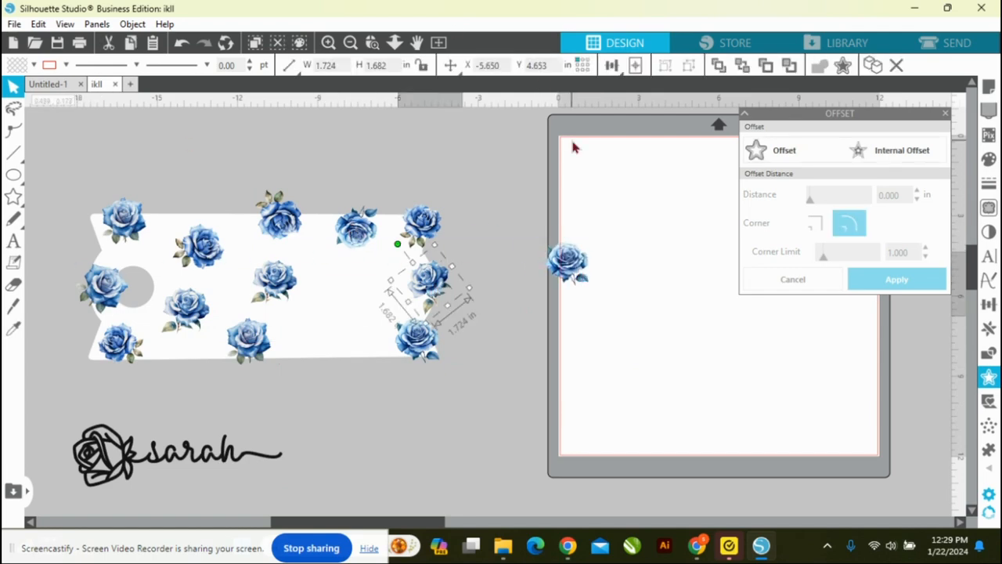
drag(443, 281, 346, 337)
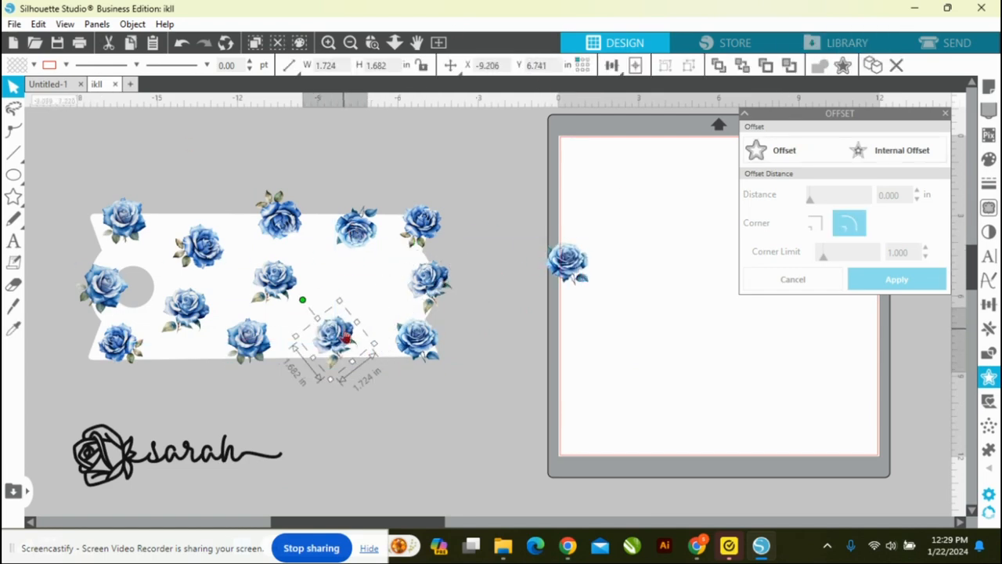
right_click(346, 336)
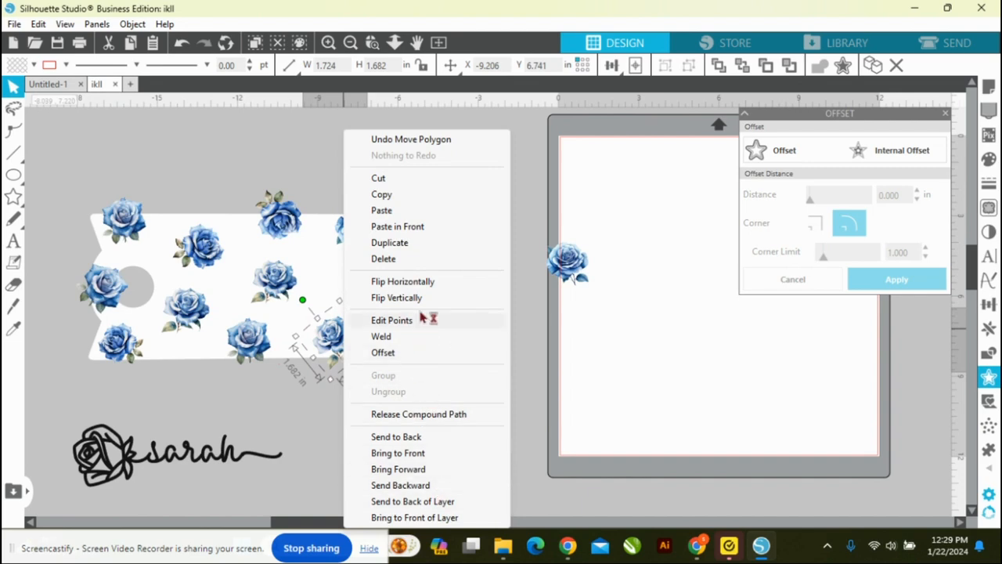
click(426, 281)
Step: Place the last rose between the centre and right-edge roses, and shift the bottom-middle rose down over the template's edge
drag(557, 273, 364, 291)
click(537, 314)
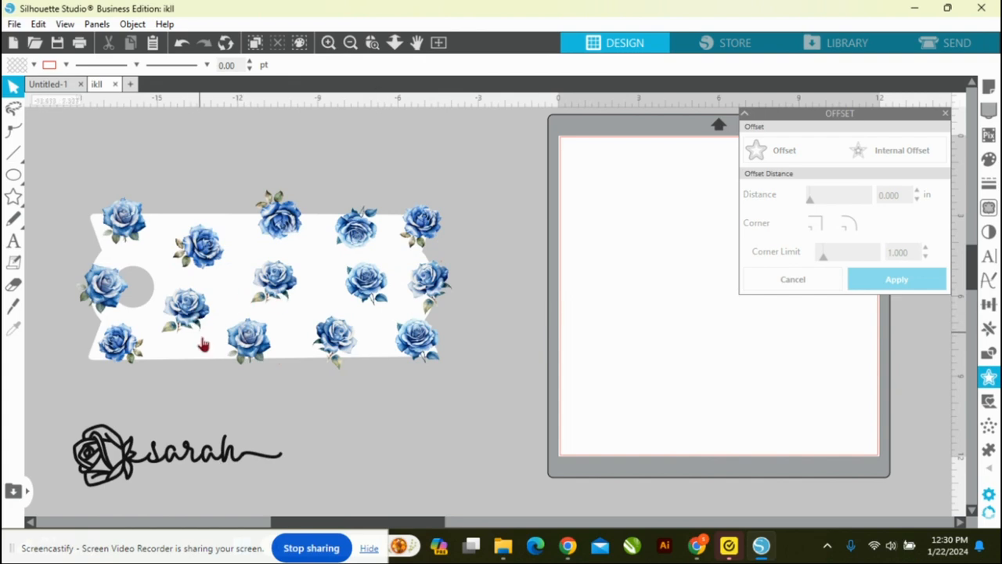
mouse_move(237, 344)
mouse_down()
mouse_move(244, 357)
mouse_move(242, 349)
mouse_up()
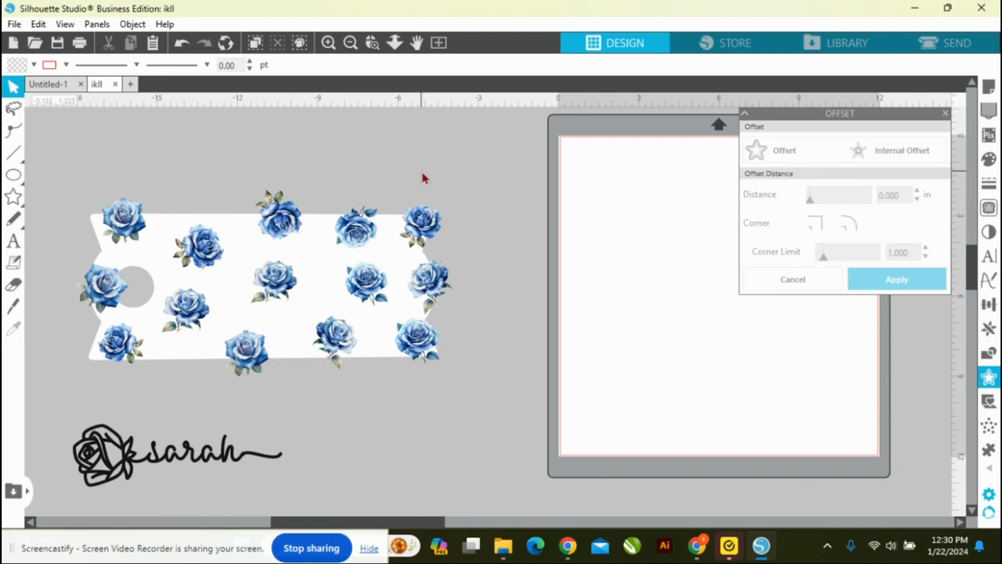
Step: Select the template together with the upper-right rose and divide the overlapping shapes
click(424, 227)
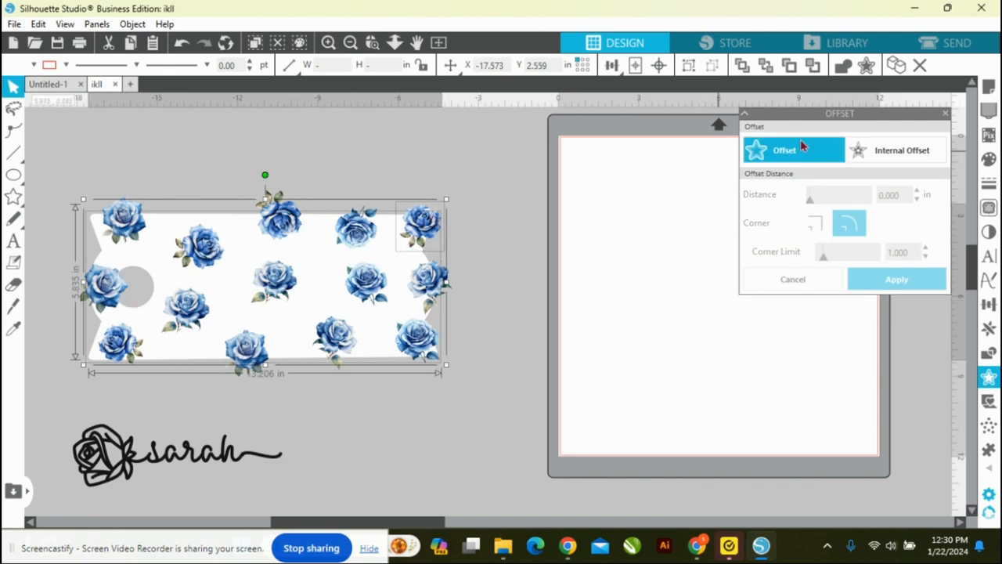
click(990, 354)
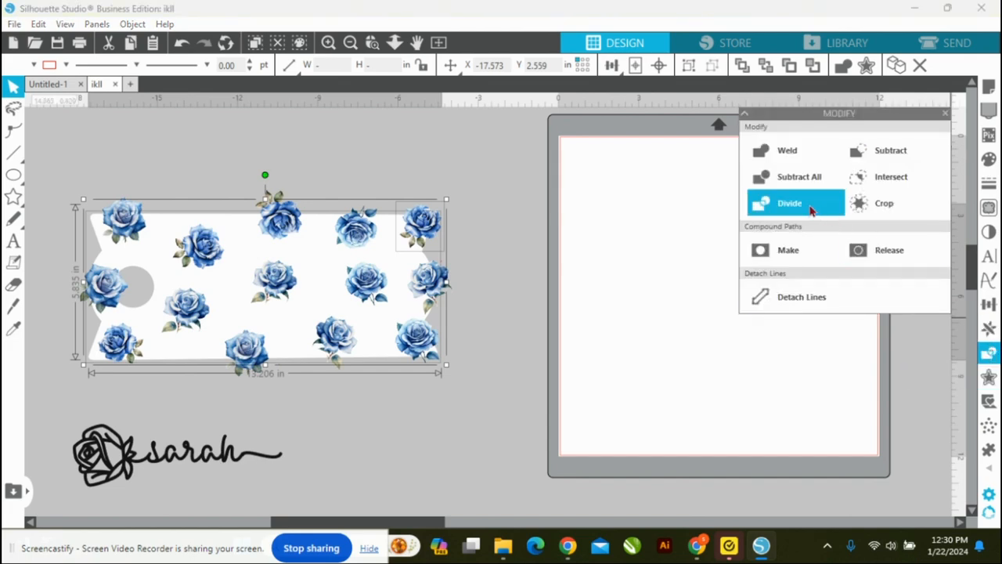
click(811, 206)
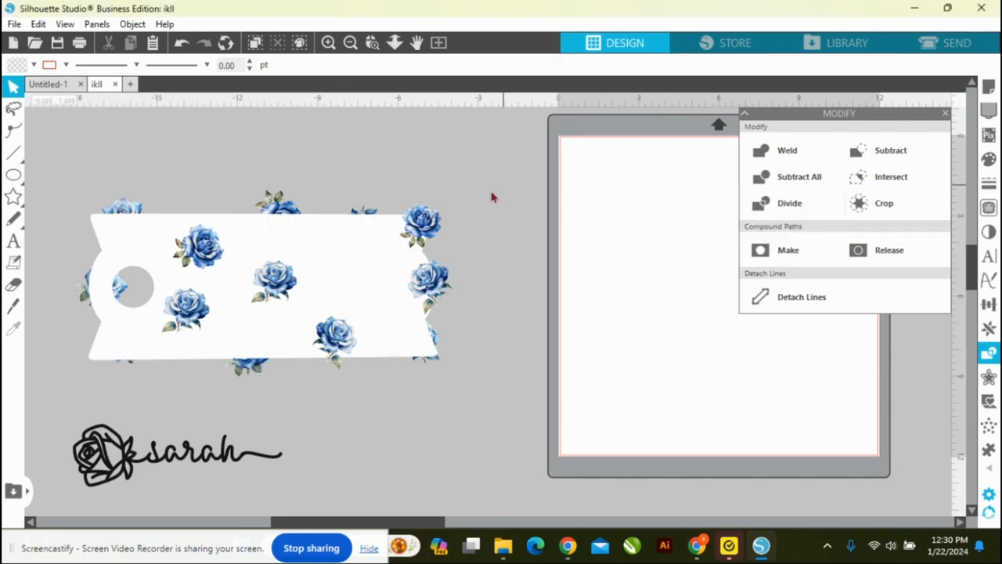
Step: Delete the upper-right rose's overhang, and trim the middle rose on the right edge by dividing it with the template and deleting its overhang
click(442, 223)
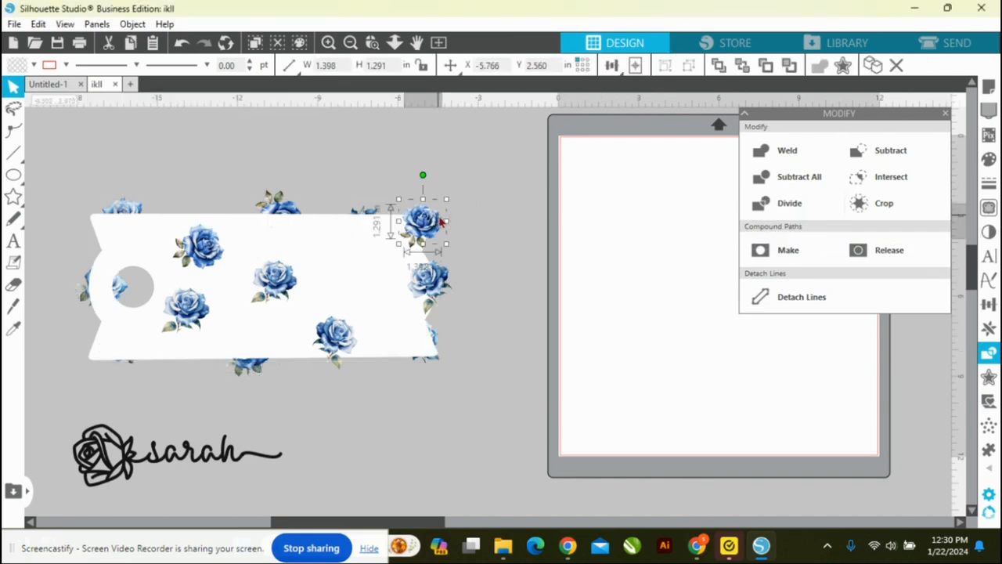
key(Delete)
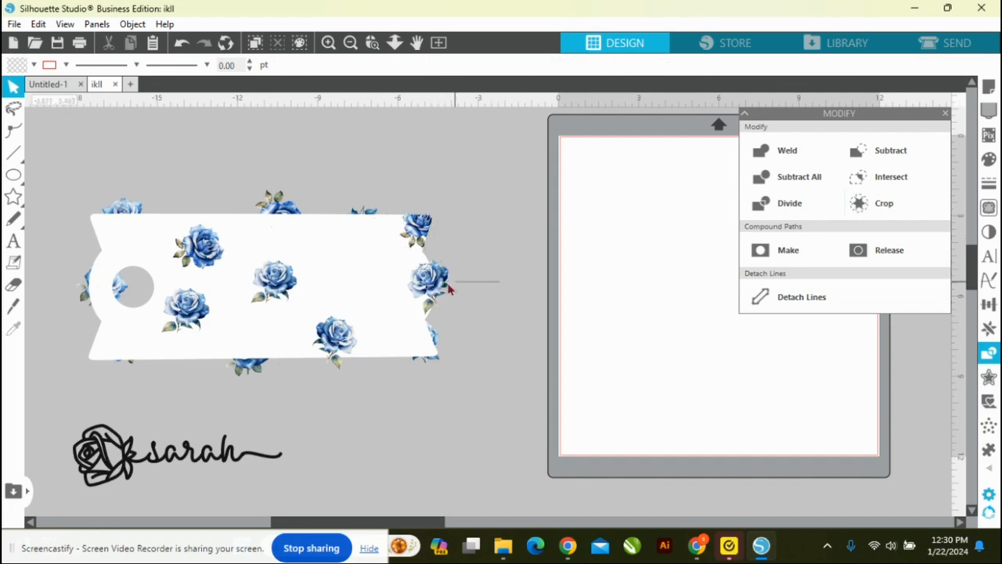
click(423, 286)
click(812, 208)
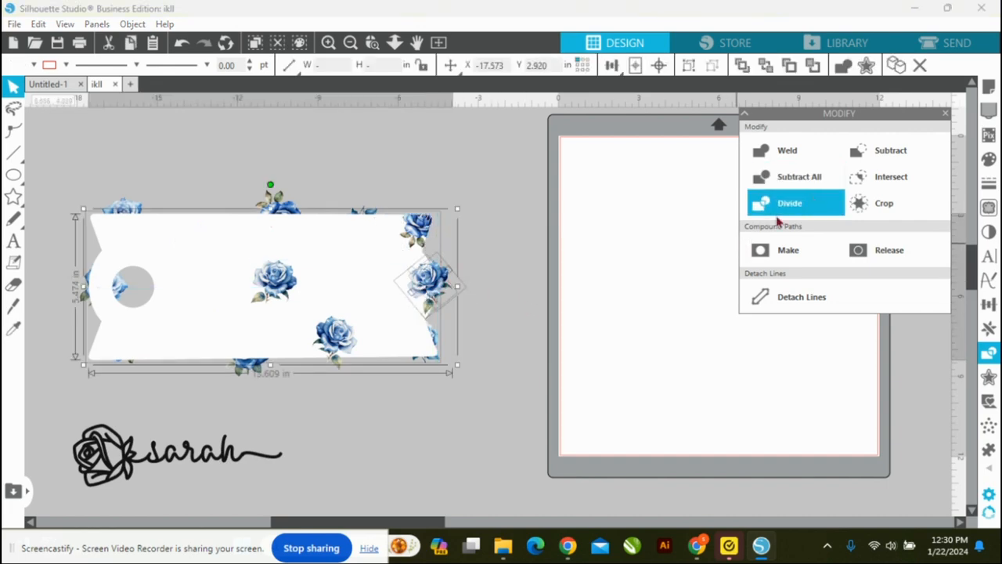
click(476, 284)
click(451, 288)
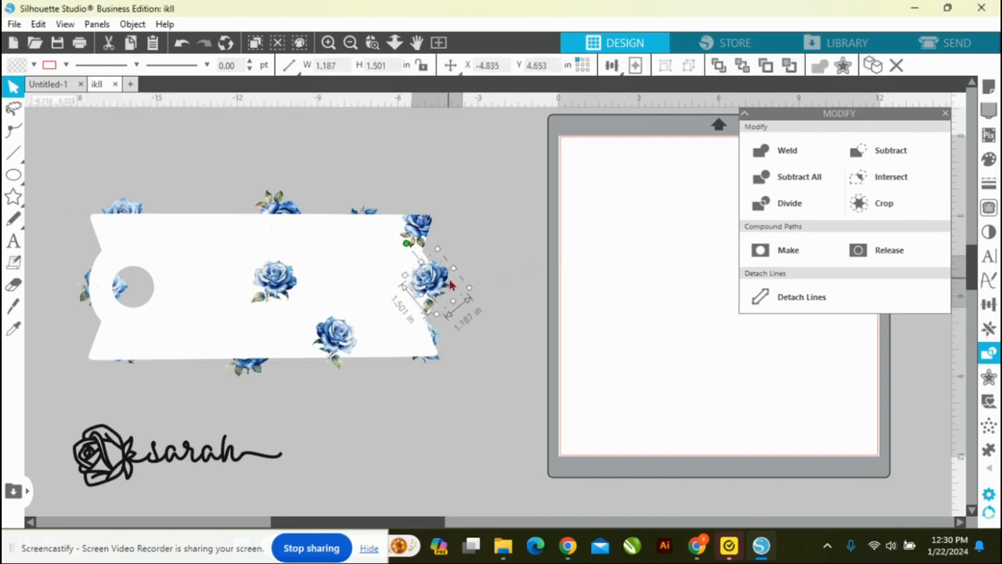
key(Delete)
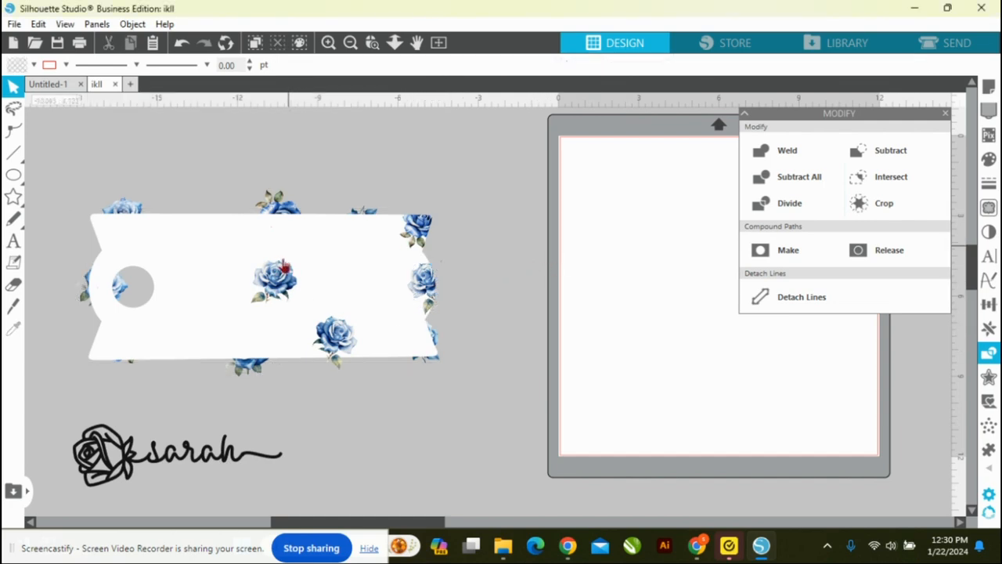
Step: Send the template to the back, and trim the lower-right rose by dividing both shapes and deleting the overhanging pieces
click(201, 253)
right_click(199, 244)
click(269, 437)
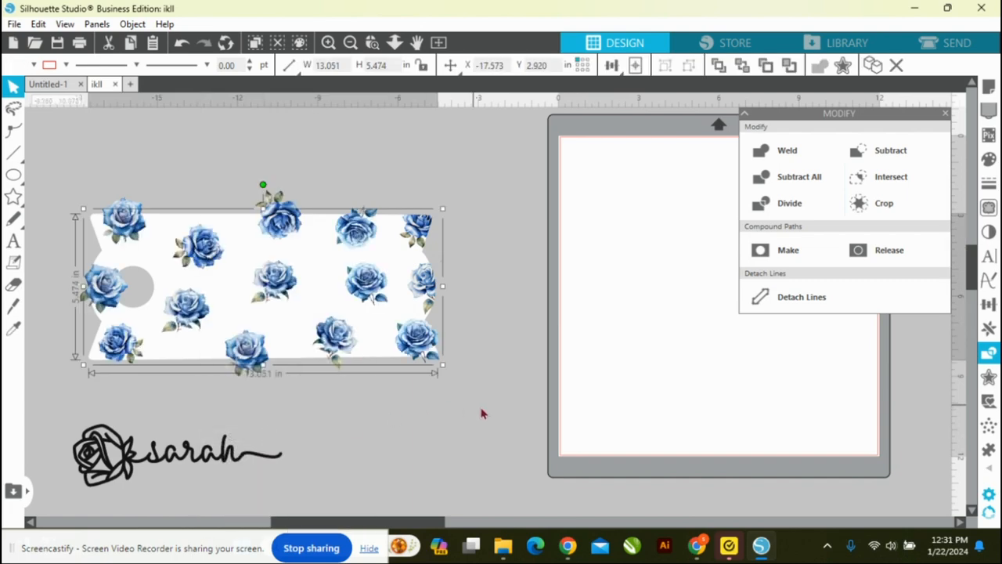
shift+click(427, 340)
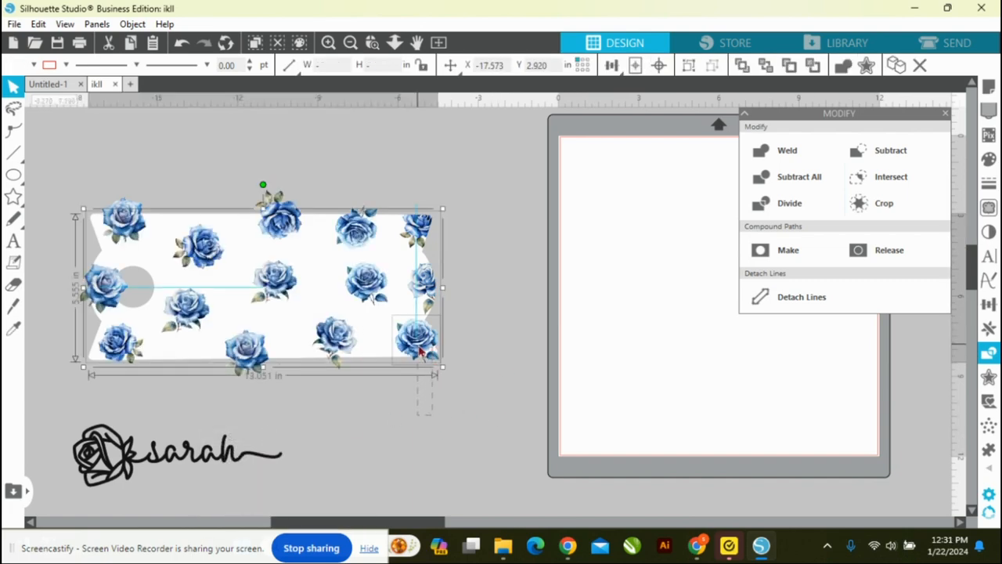
click(798, 200)
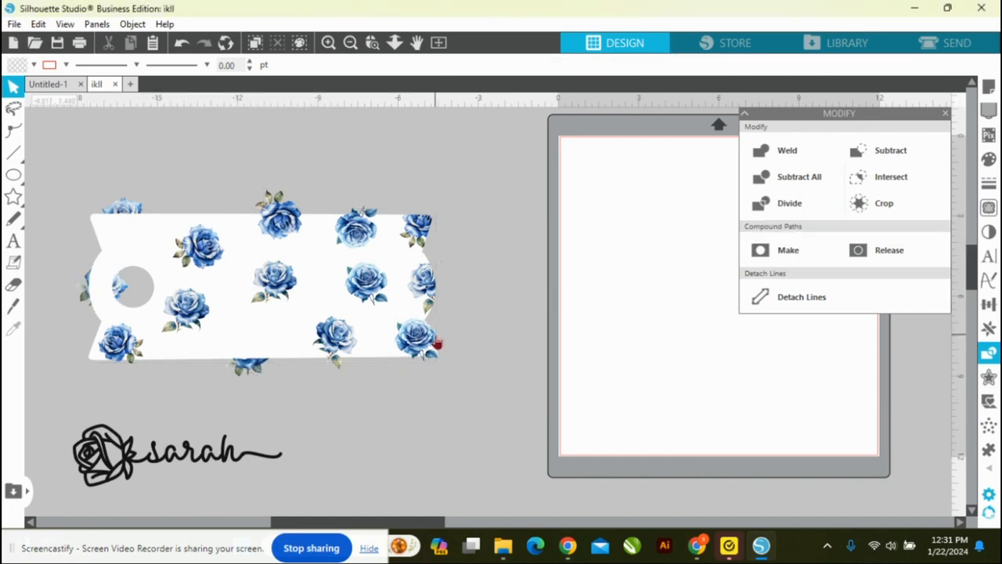
click(437, 341)
key(Delete)
click(424, 368)
key(Delete)
Step: Divide the template with the top-centre rose and delete the part of the rose above the template's edge
drag(264, 156, 285, 232)
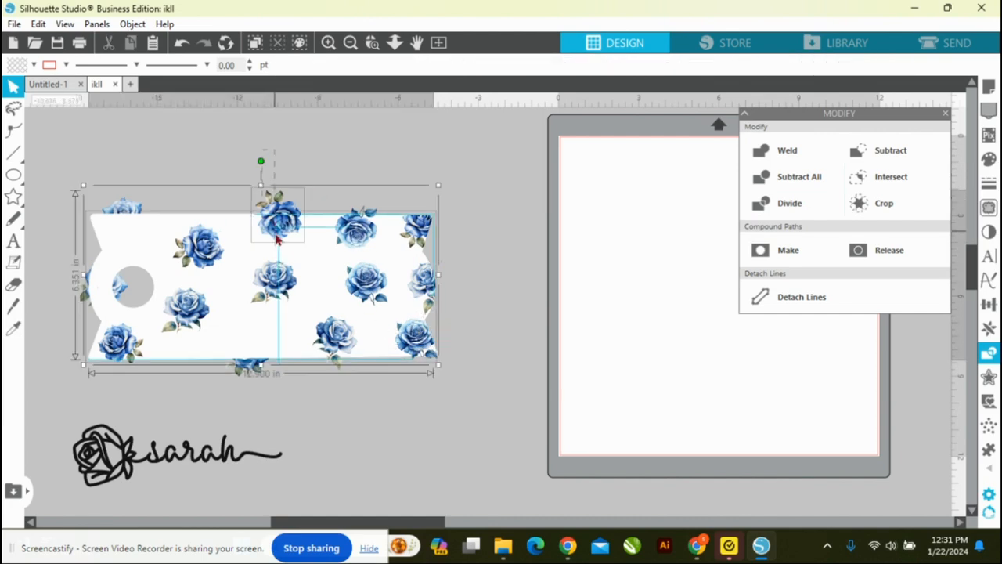
click(790, 208)
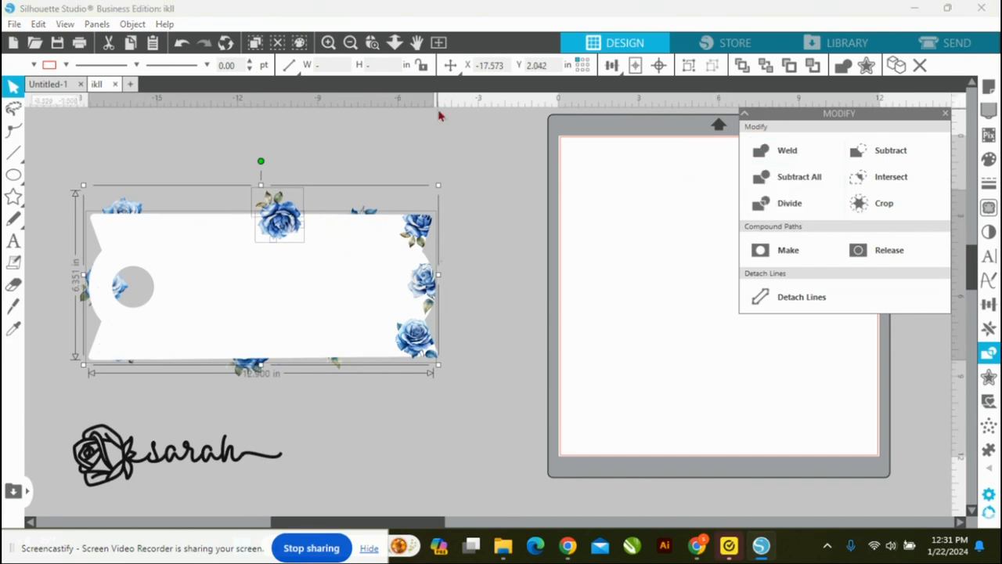
click(318, 151)
click(277, 210)
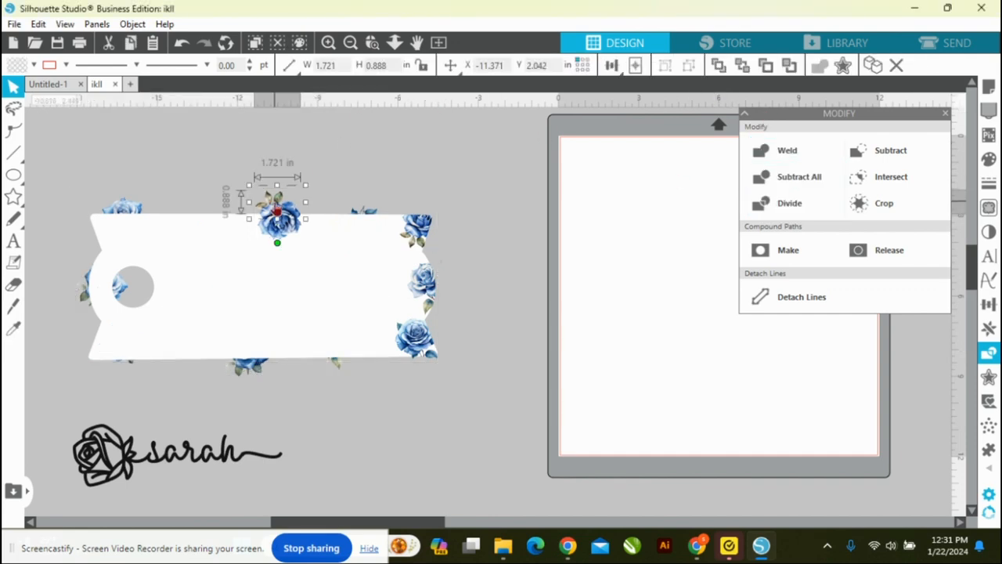
key(Delete)
Step: Send the template behind the roses, and trim the bottom rose right of centre by dividing the shapes and deleting its overhang
click(236, 229)
right_click(236, 228)
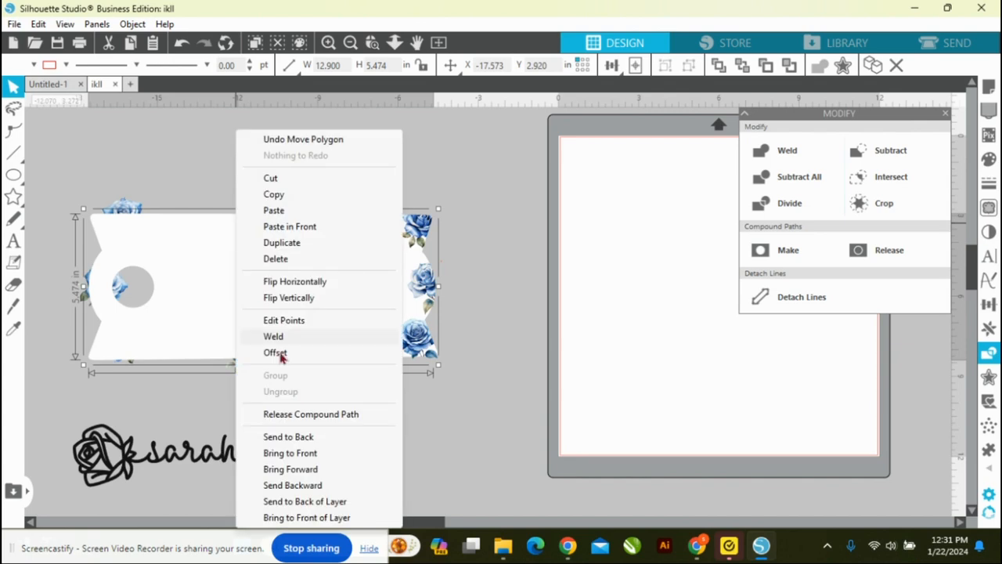
click(291, 443)
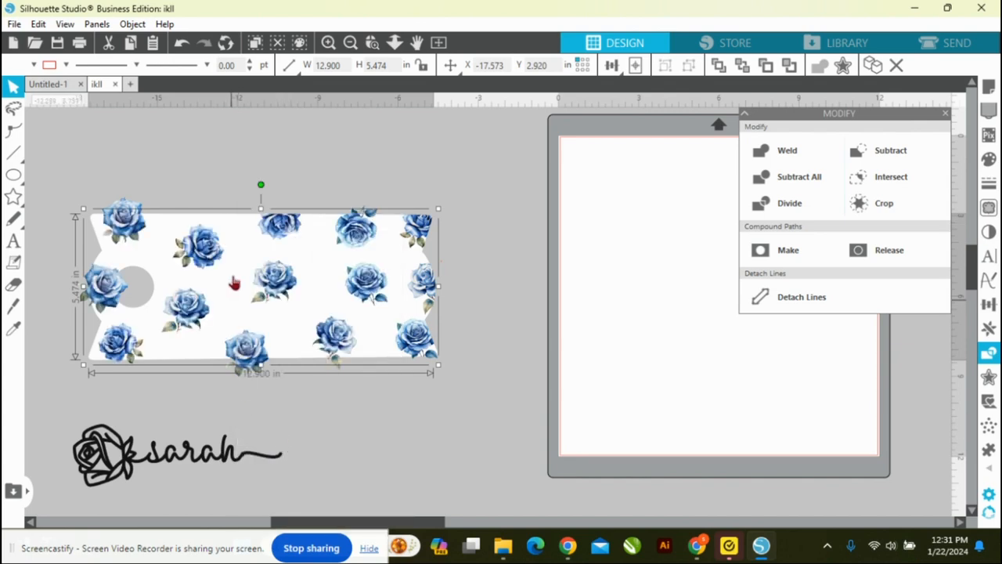
click(342, 412)
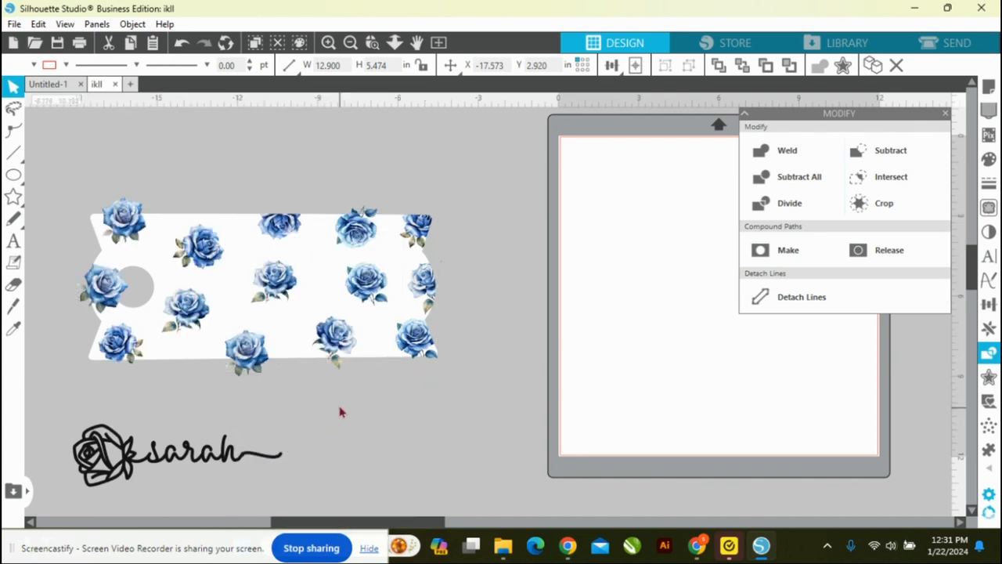
click(334, 358)
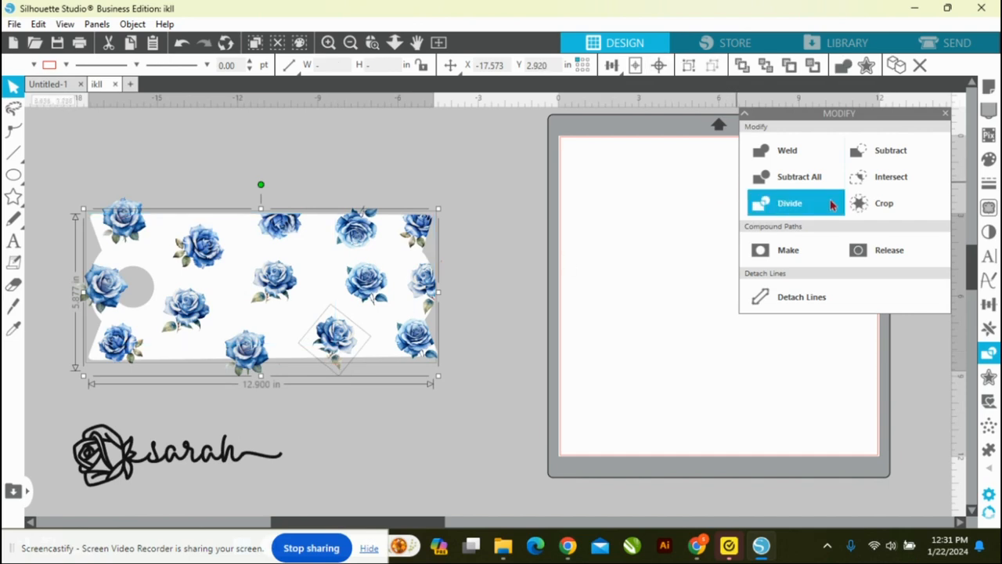
click(832, 205)
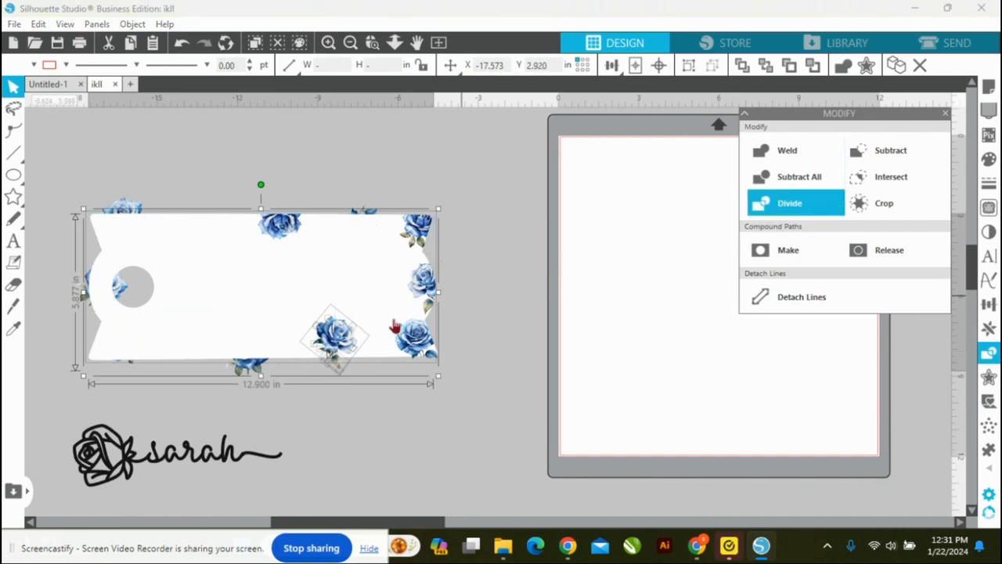
click(342, 397)
click(335, 368)
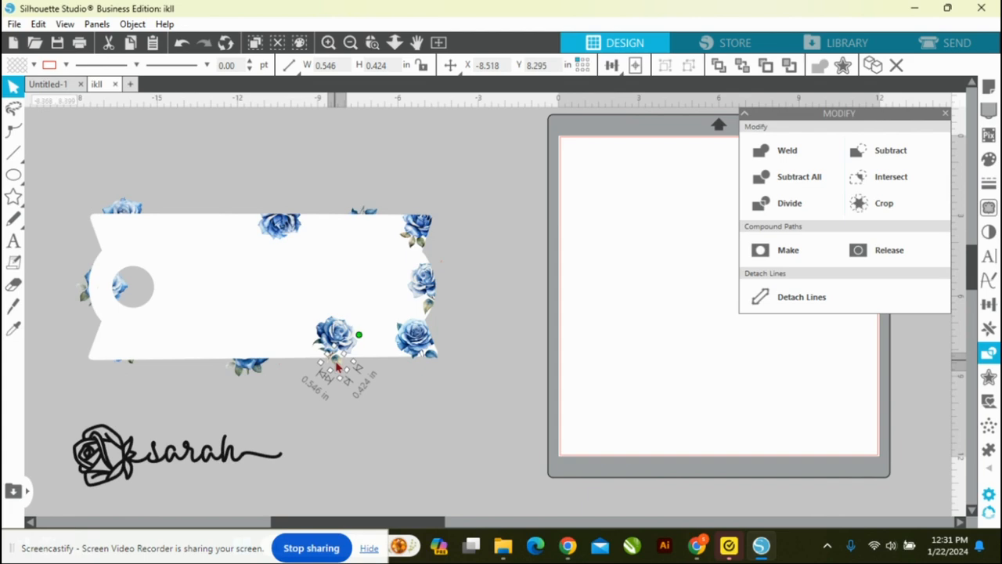
key(Delete)
Step: Send the template to the back, and trim the top rose right of centre with Divide, removing the part above the edge
right_click(345, 291)
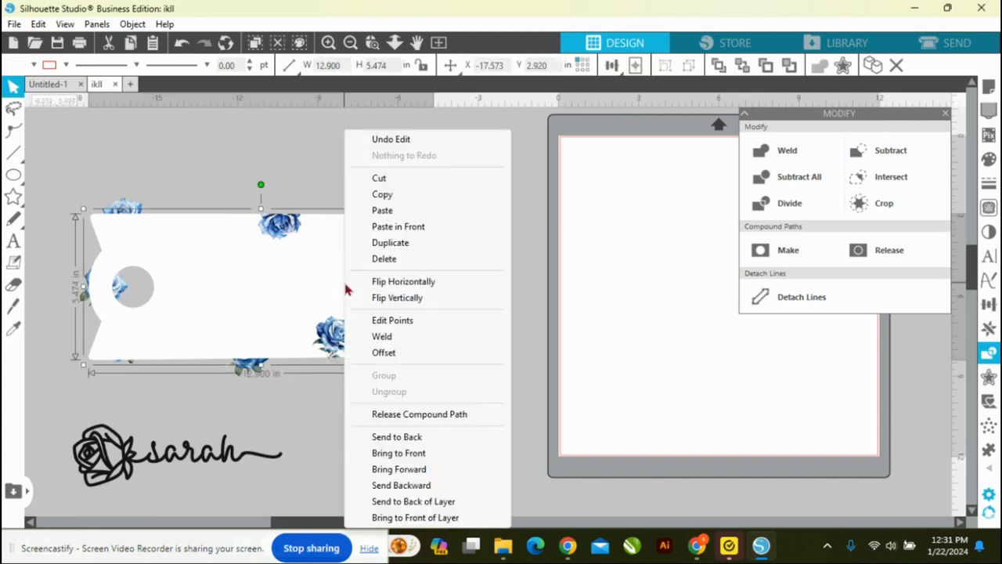
click(405, 436)
click(362, 172)
click(357, 229)
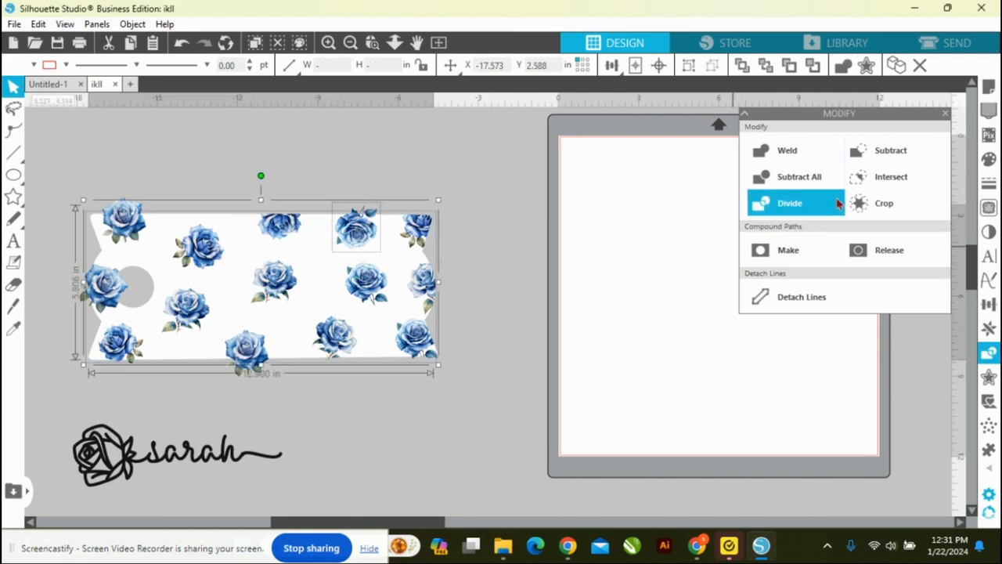
click(827, 205)
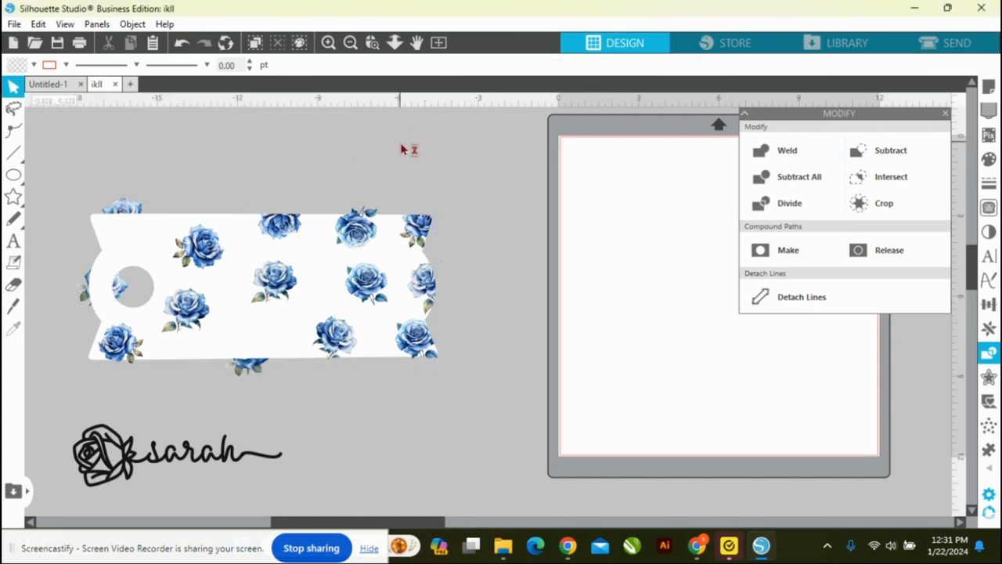
click(362, 212)
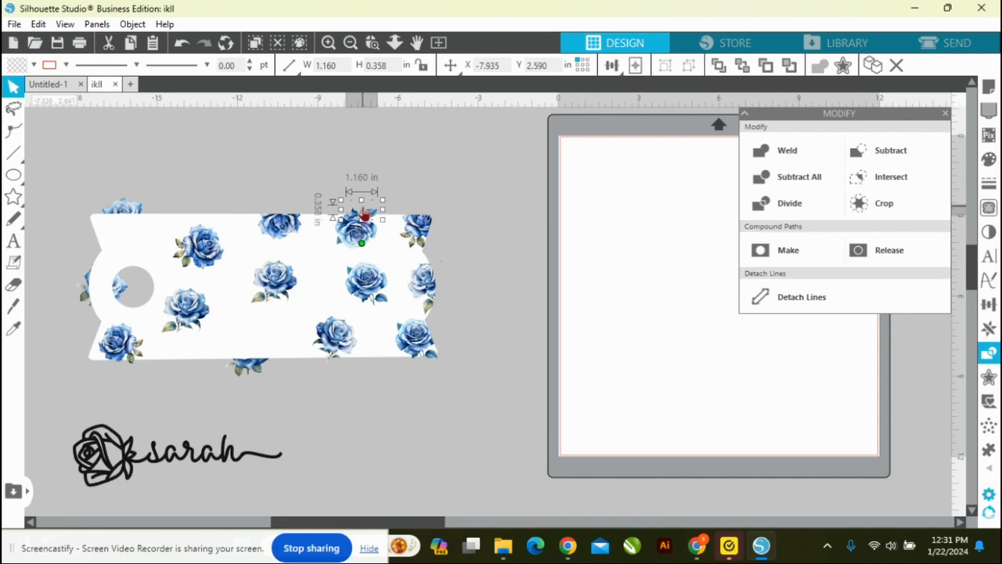
key(Delete)
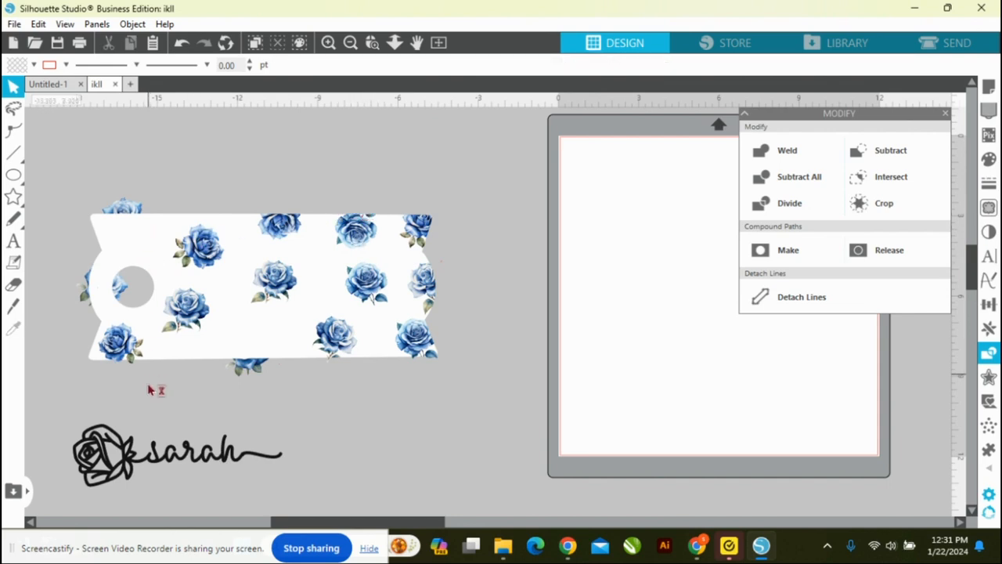
Step: Divide the template with the lower-left rose and delete the small rose pieces hanging below the bottom edge
click(123, 373)
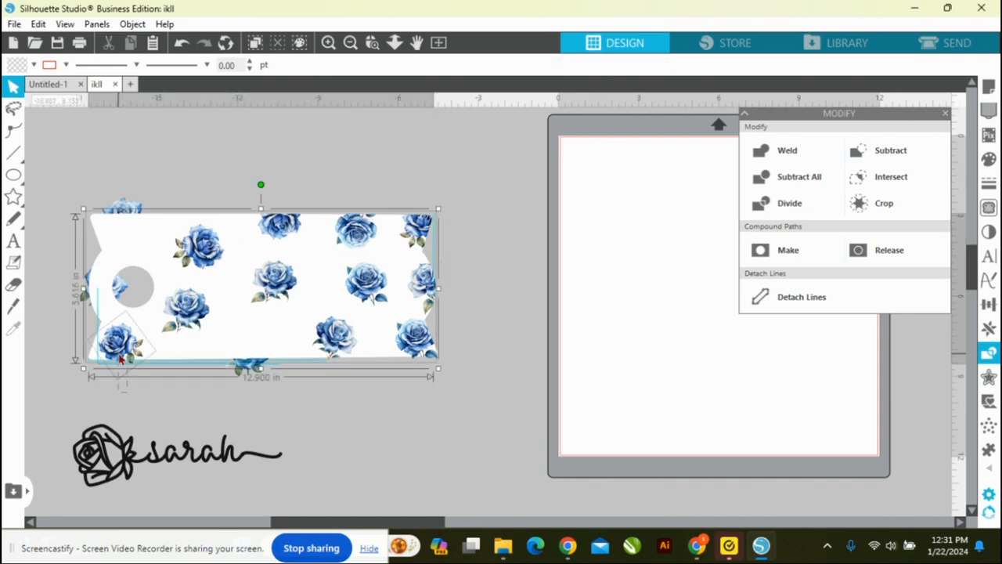
click(799, 205)
click(145, 386)
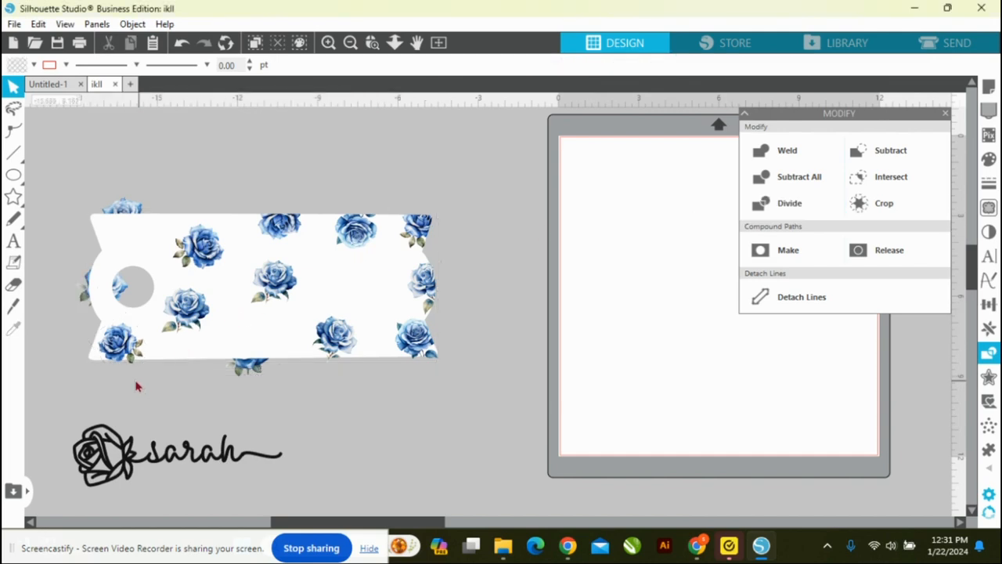
click(133, 373)
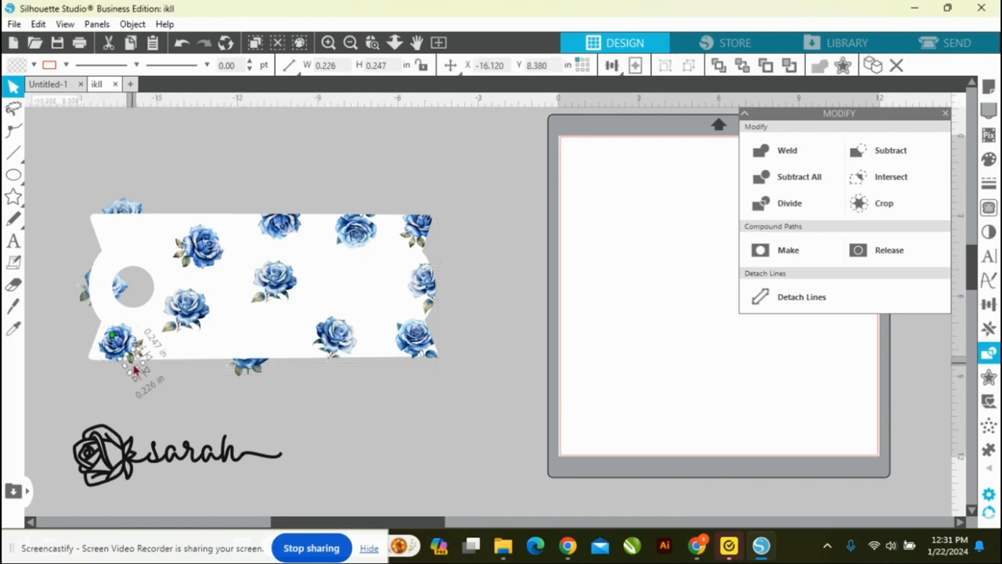
key(Delete)
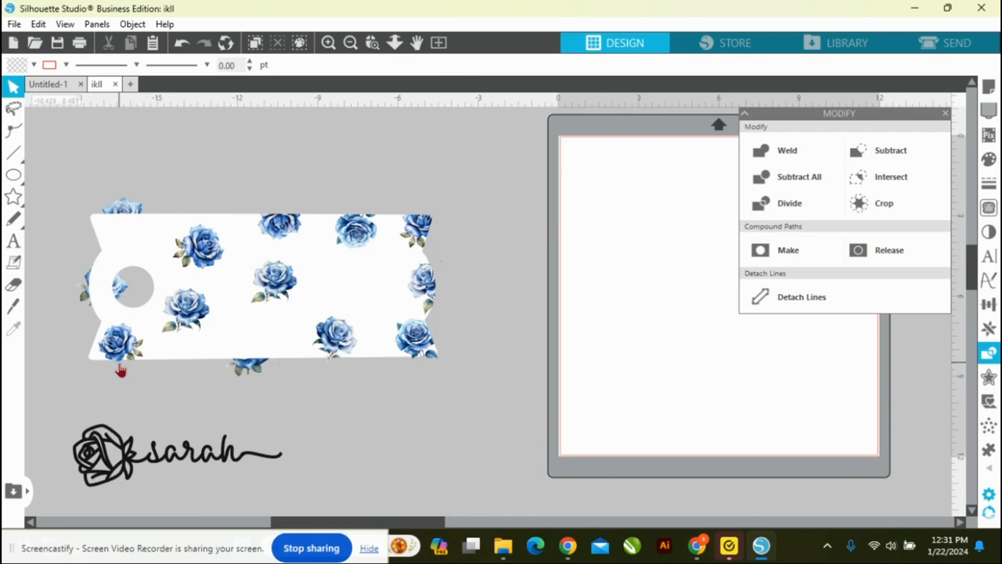
click(120, 370)
key(Delete)
Step: Send the template to the back, and trim the upper-left rose by dividing the shapes and deleting its overhang
right_click(155, 244)
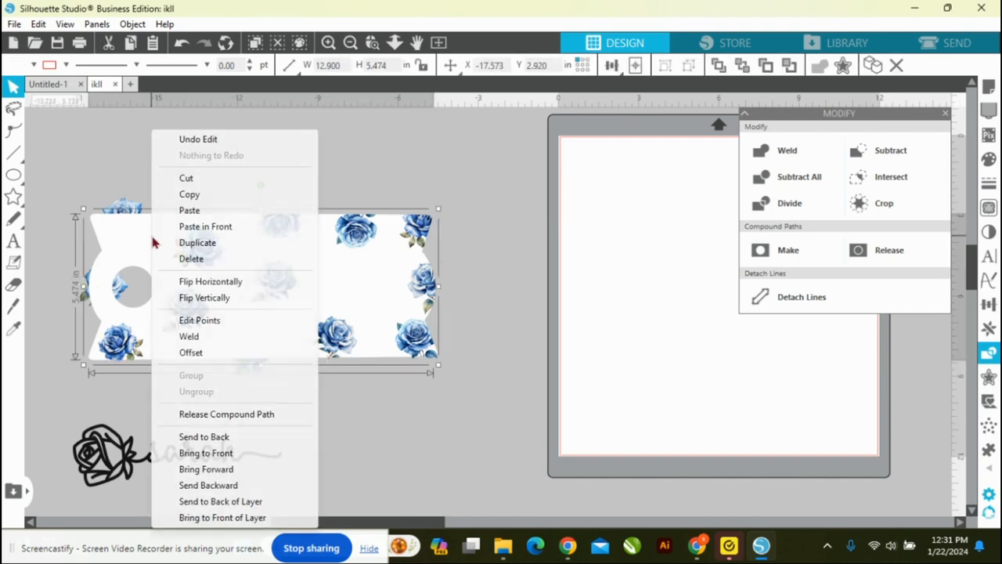
click(216, 436)
drag(109, 162, 125, 227)
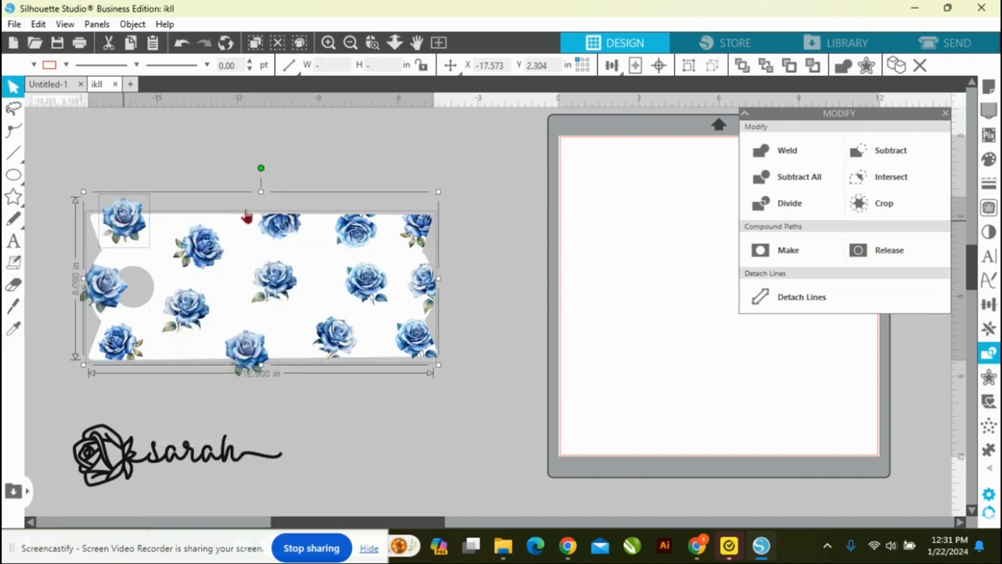
click(775, 206)
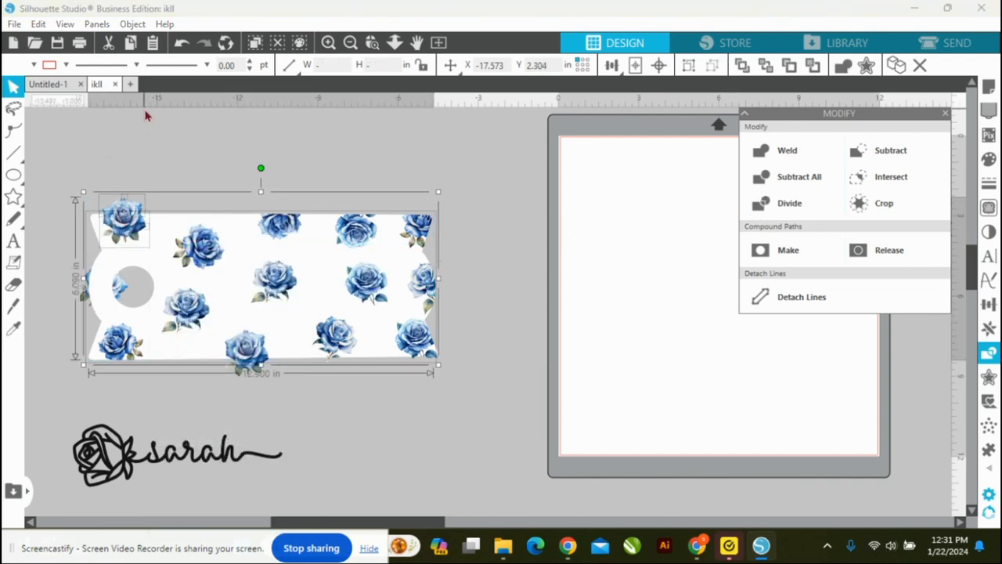
click(128, 208)
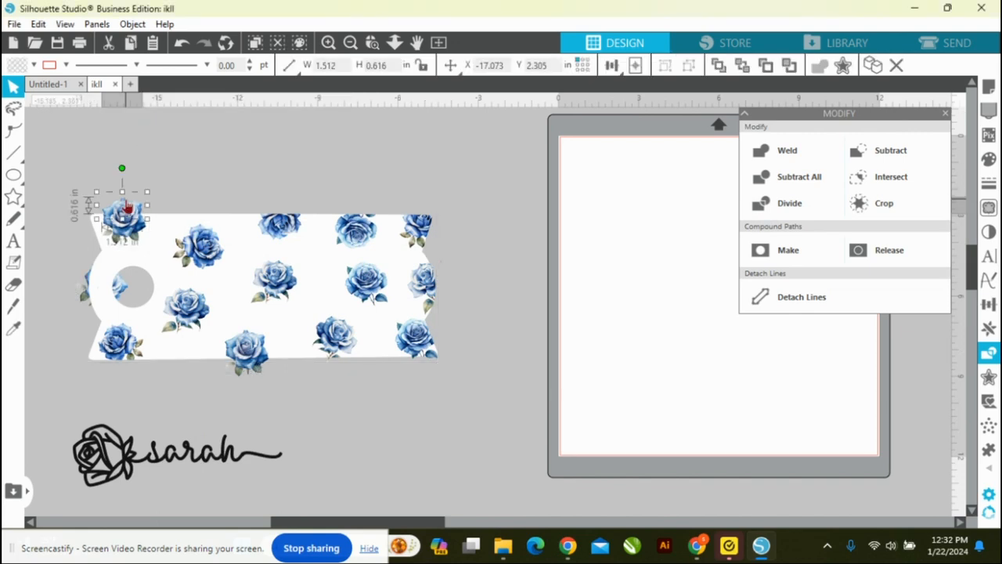
key(Delete)
Step: Divide the template with the bottom rose left of centre and delete the part hanging below the template's edge
right_click(162, 232)
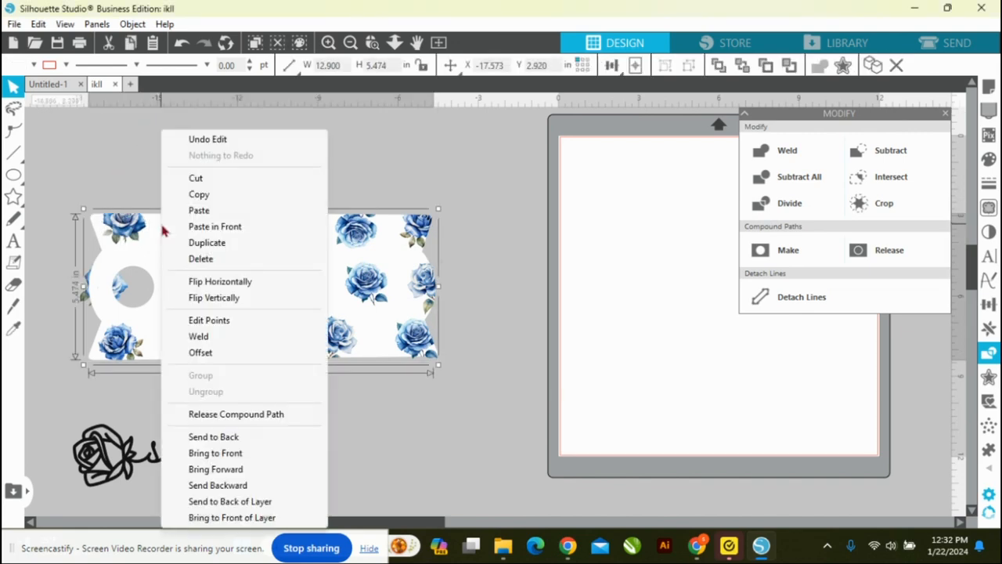
click(431, 476)
click(246, 352)
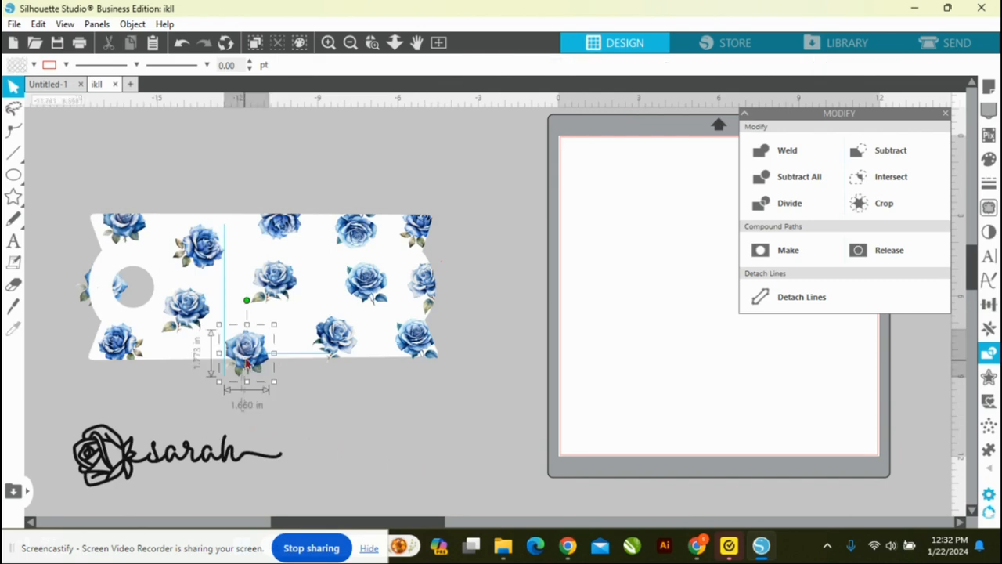
shift+click(367, 315)
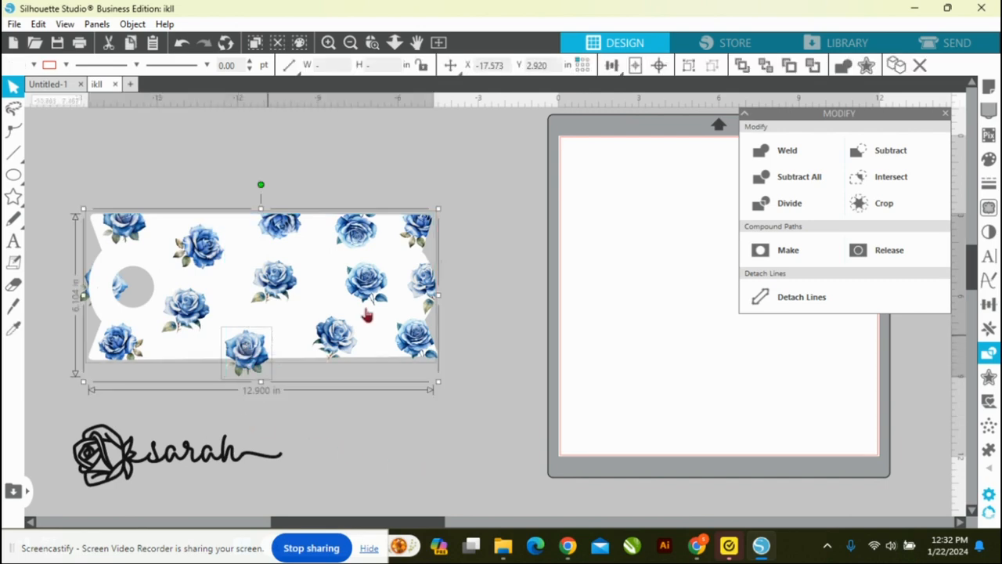
click(818, 202)
click(246, 368)
key(Delete)
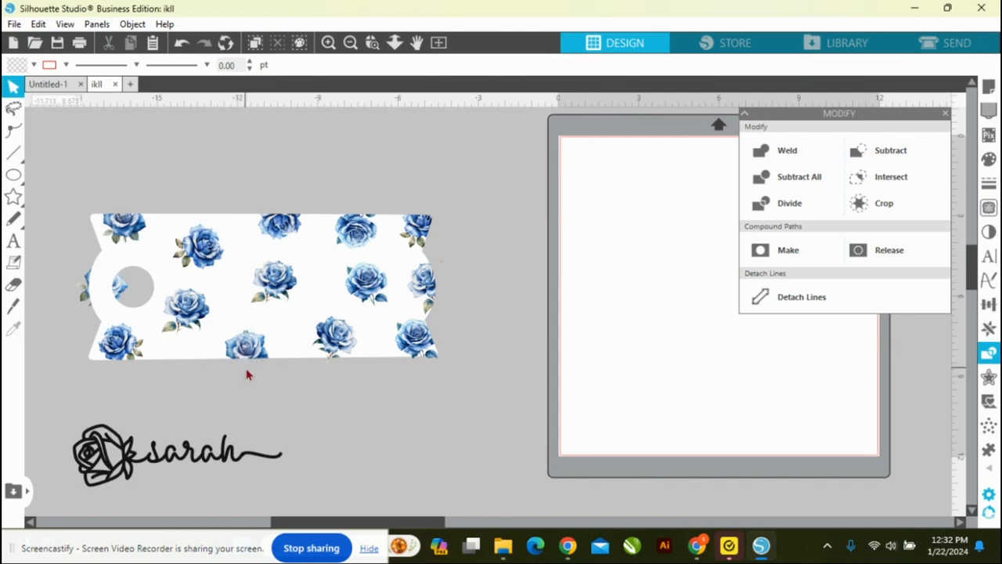
Step: Send the template to the back and divide it with the rose overlapping the template's left edge and round hole
right_click(186, 347)
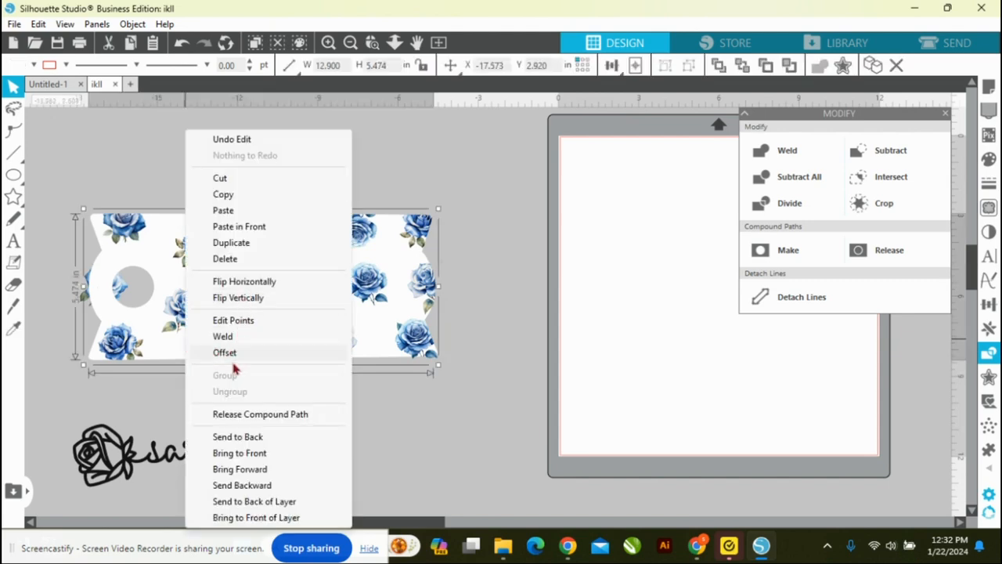
click(239, 438)
click(56, 290)
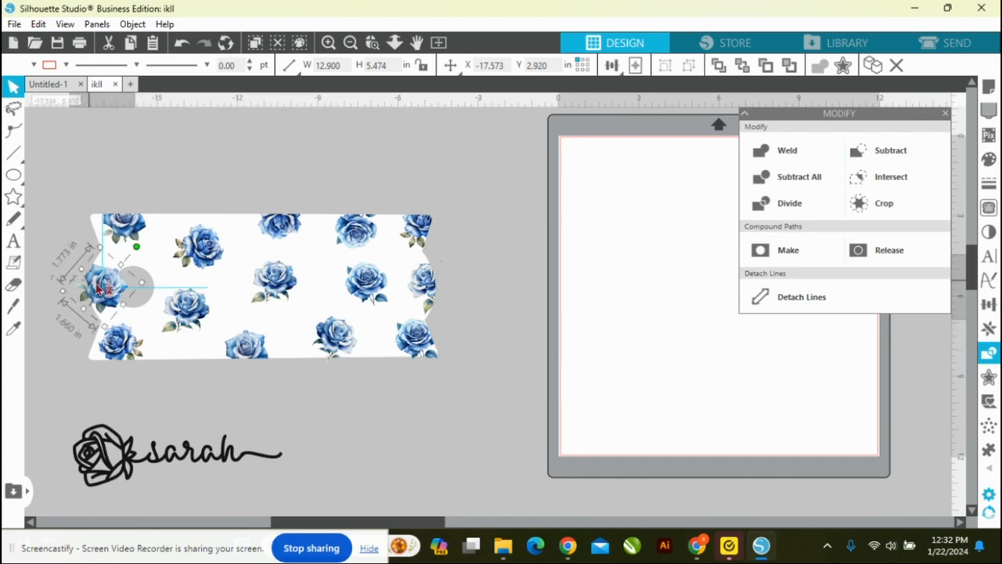
click(109, 292)
click(779, 205)
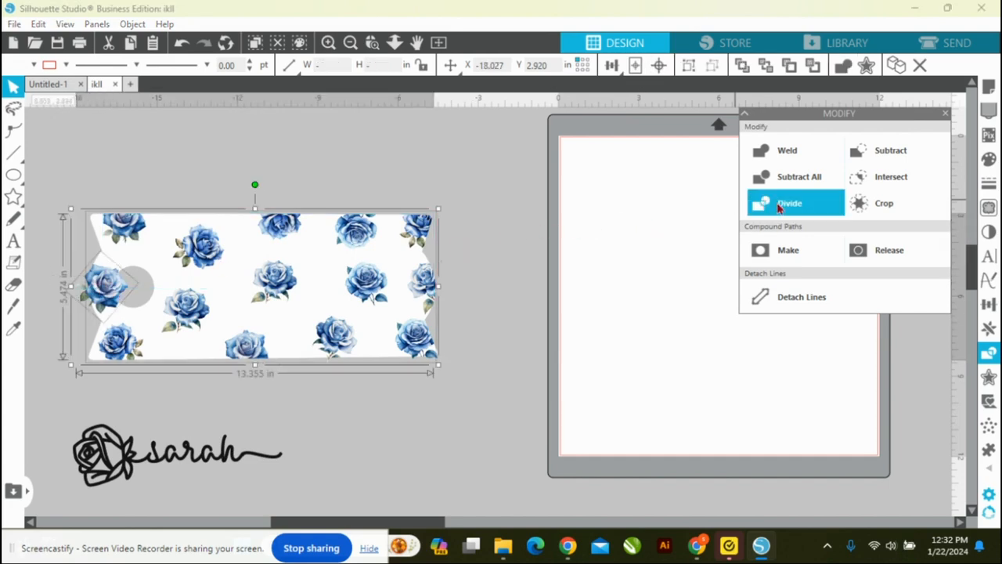
click(446, 139)
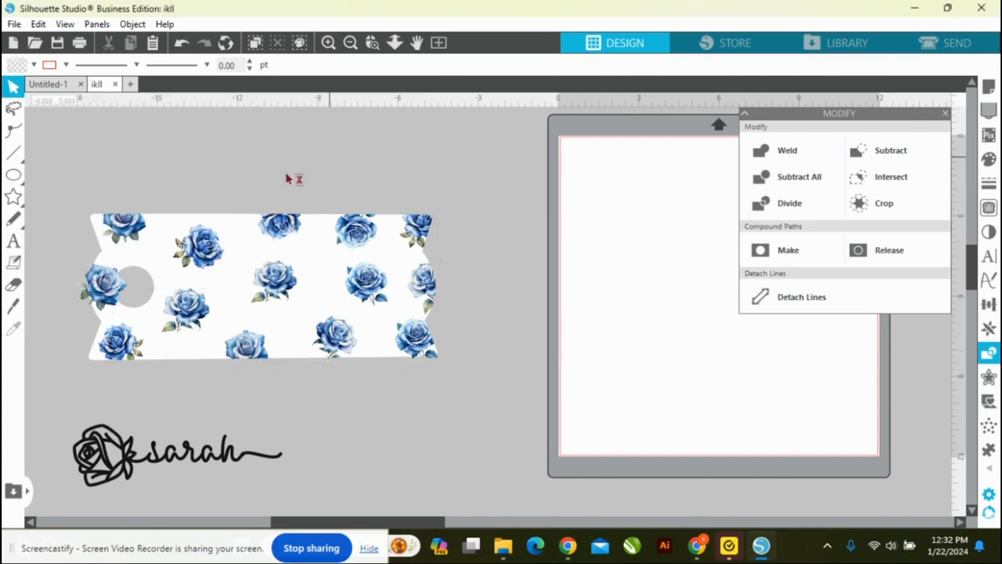
Step: Delete the divided rose pieces that lie inside the round hole and beyond the template's left edge
click(124, 290)
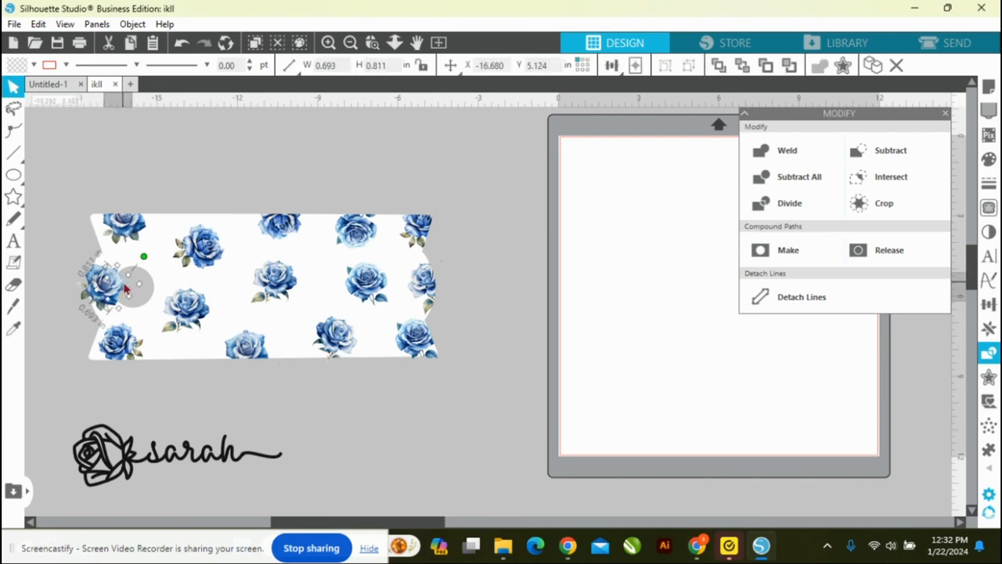
key(Delete)
click(87, 303)
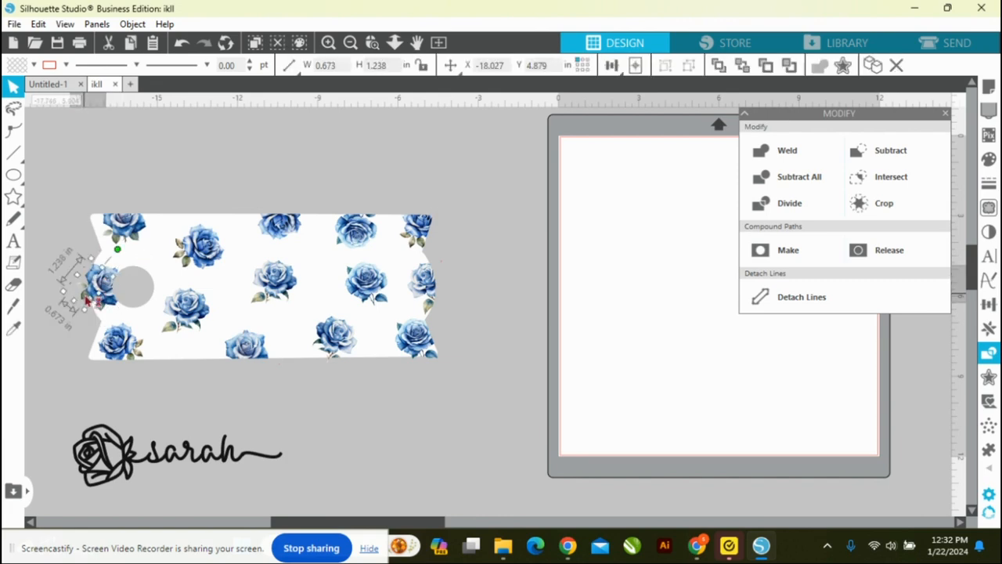
key(Delete)
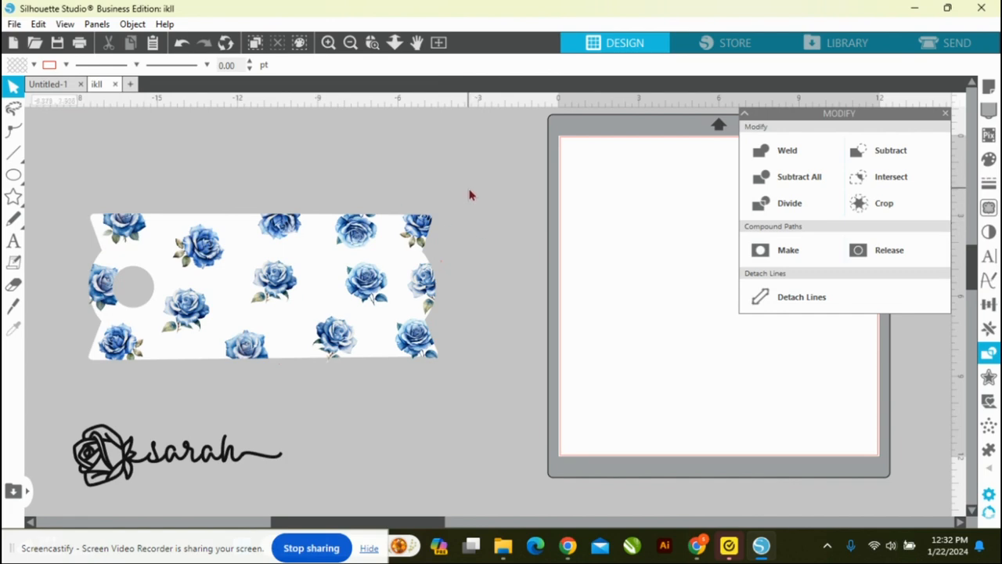
Step: Select the whole design to locate stray fragments, and delete those above the upper-right roses and beyond the right edge
click(91, 249)
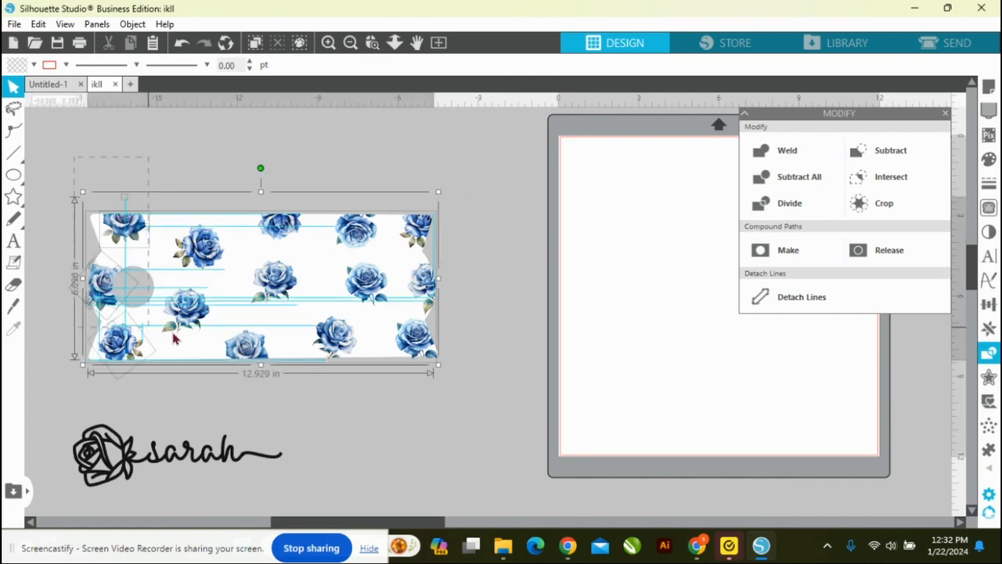
right_click(416, 317)
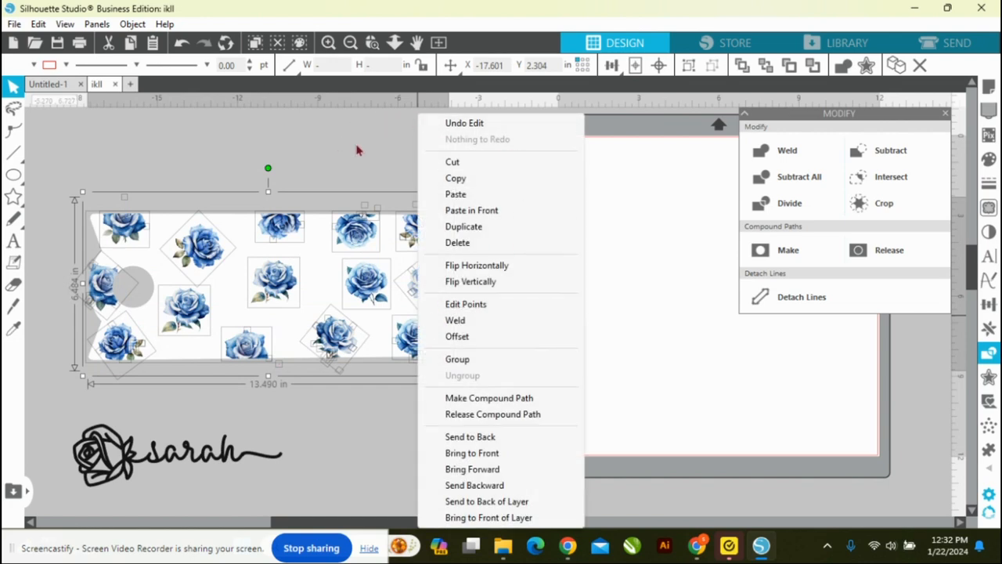
click(370, 165)
drag(329, 179, 429, 211)
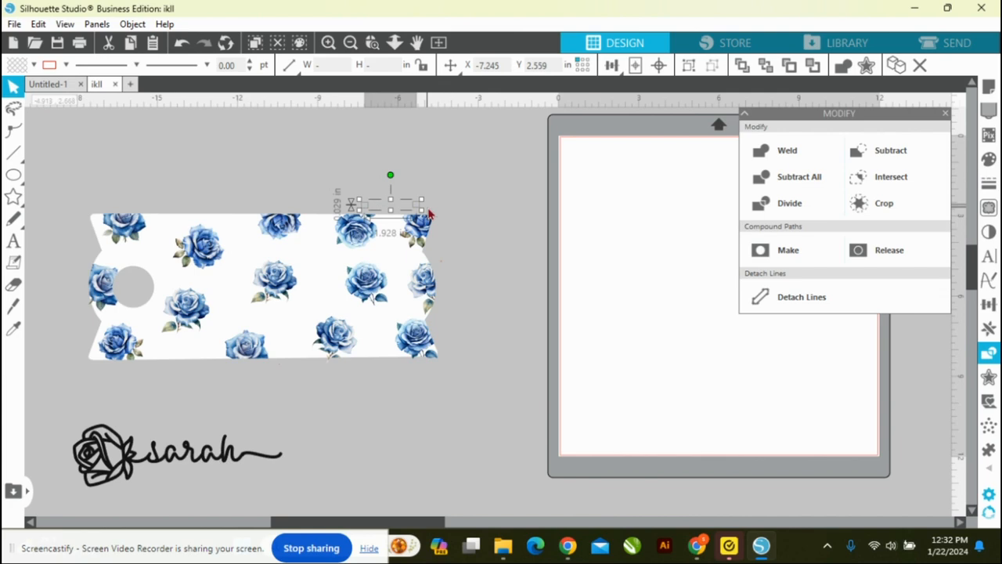
key(Delete)
drag(449, 251, 447, 301)
key(Delete)
click(441, 264)
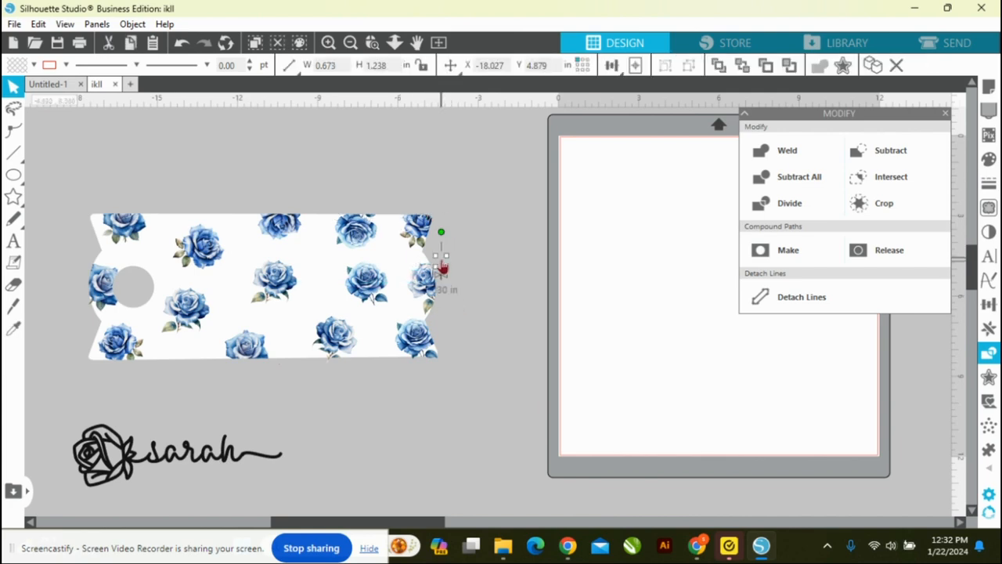
key(Delete)
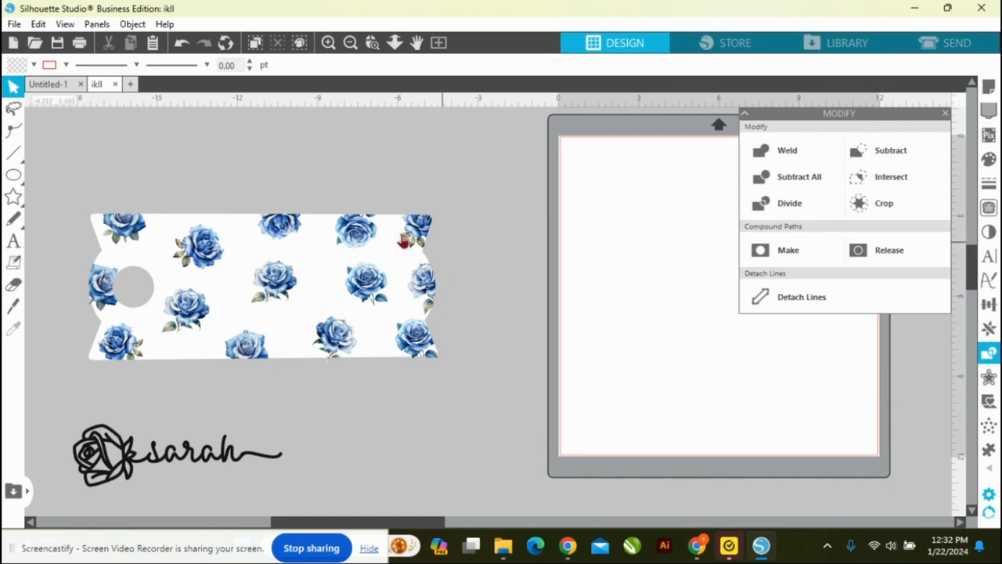
Step: Reselect the whole design to find remaining fragments, and delete those below, above and beside the template's upper-right corner
drag(70, 195, 474, 381)
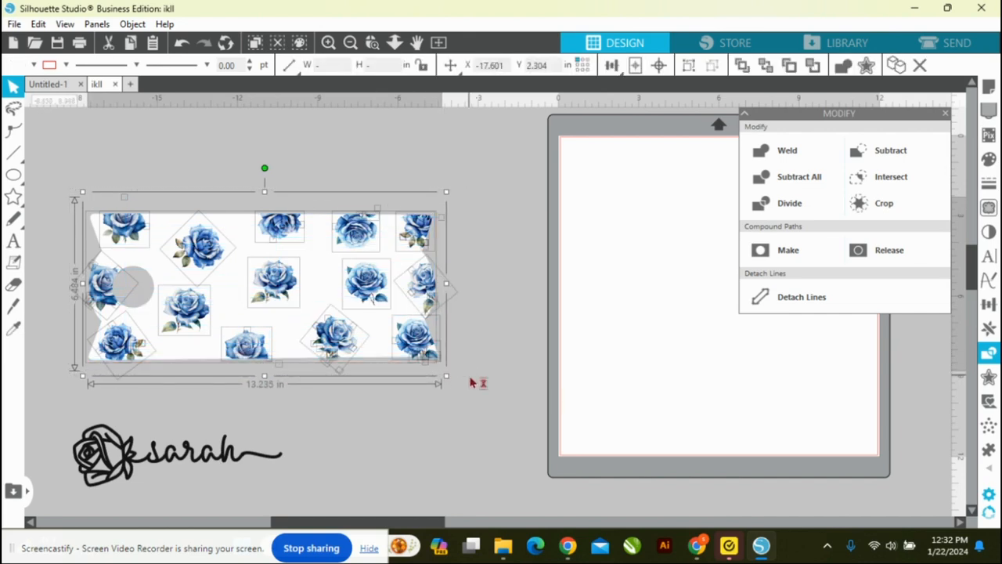
click(451, 397)
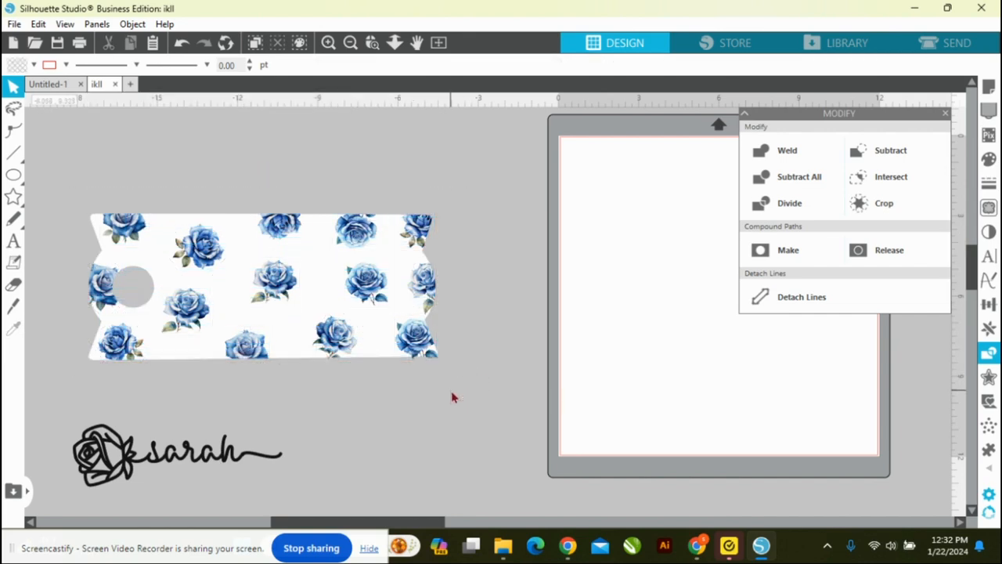
drag(92, 377, 443, 369)
key(Delete)
drag(83, 163, 476, 217)
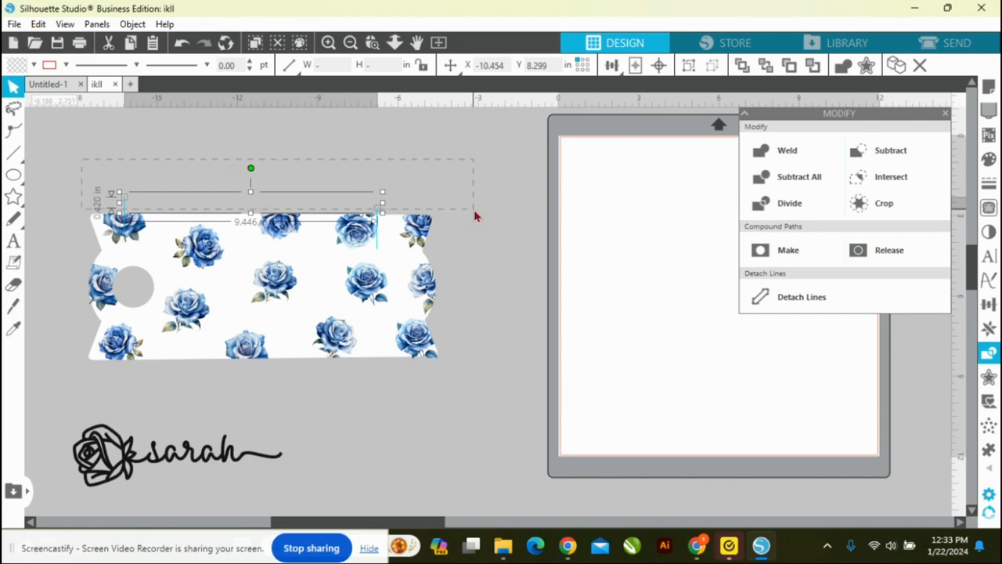
key(Delete)
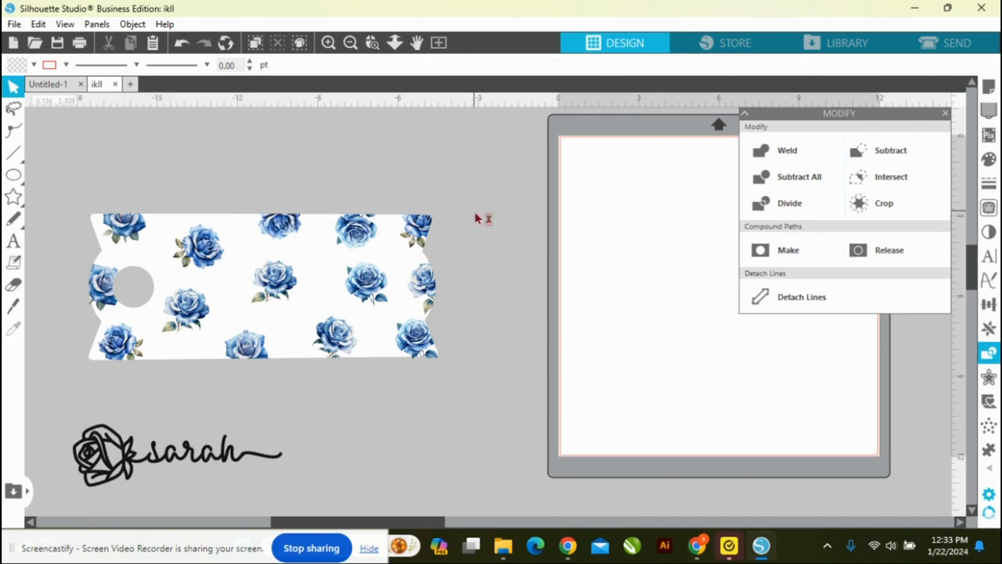
drag(452, 239, 438, 253)
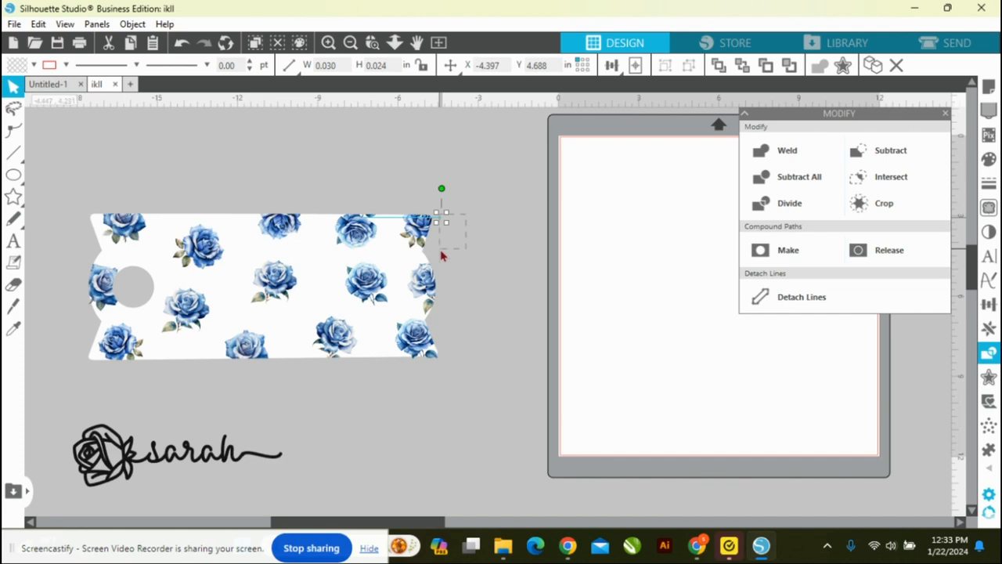
key(Delete)
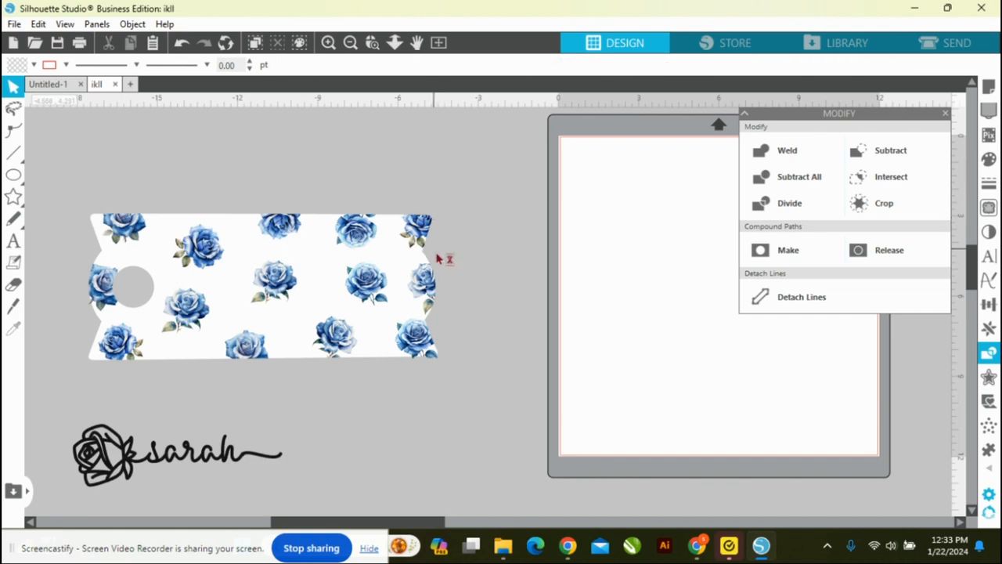
Step: Group the white template and all its trimmed roses into one object
drag(48, 195, 460, 380)
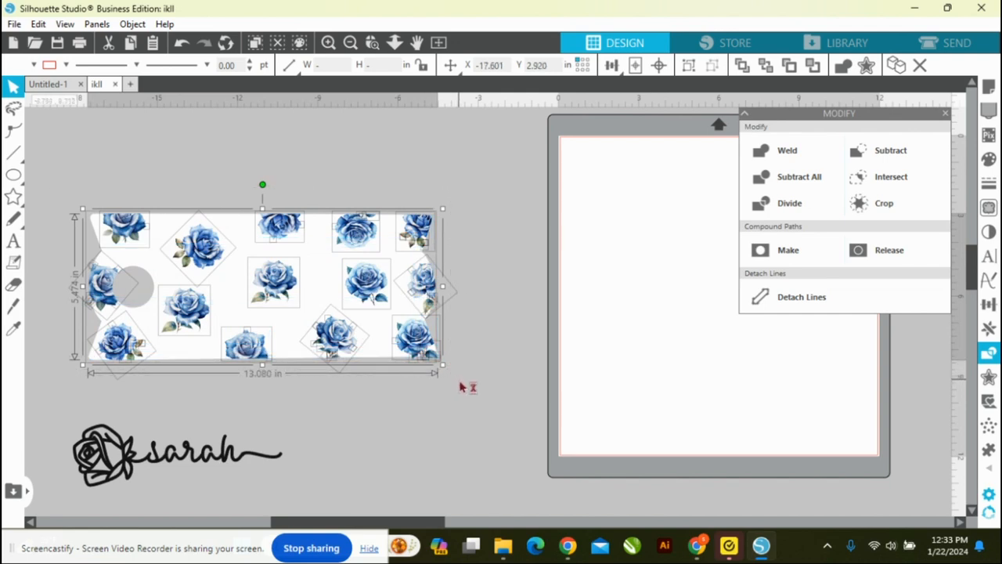
right_click(289, 291)
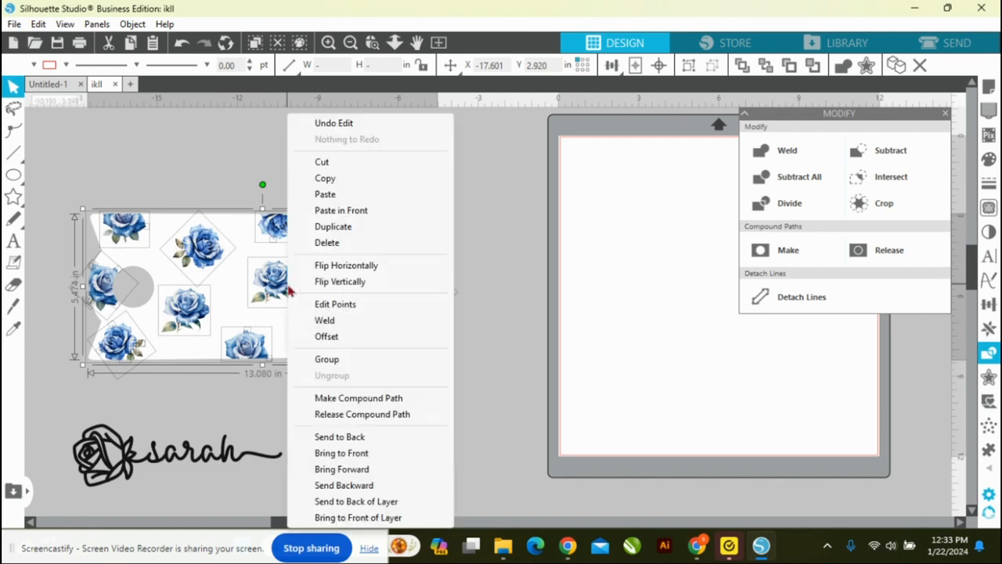
click(344, 360)
click(472, 456)
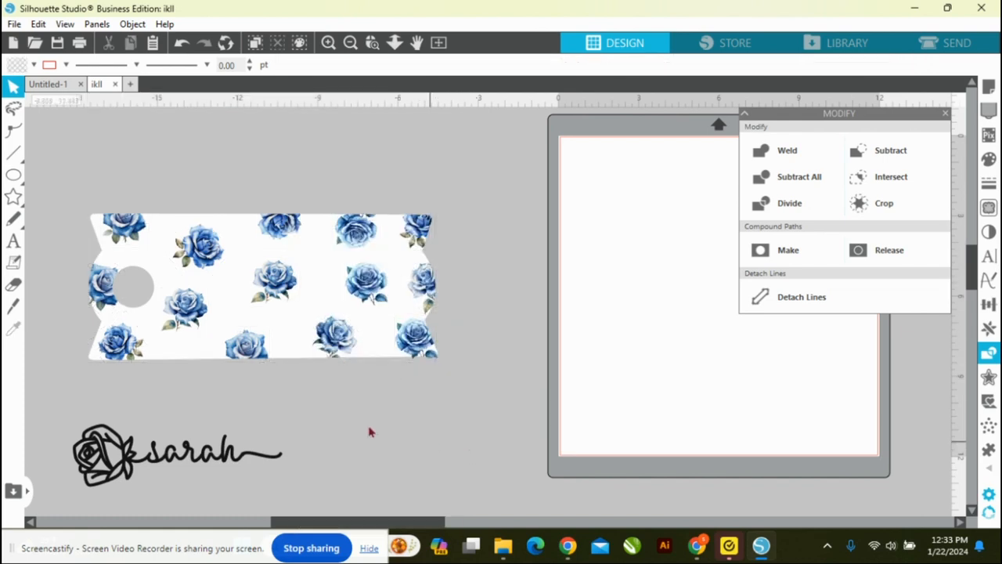
Step: Bring the black rose-and-name design to the front, enlarge it to about 10 in wide, and move it onto the template
click(194, 461)
drag(208, 448, 468, 376)
right_click(468, 376)
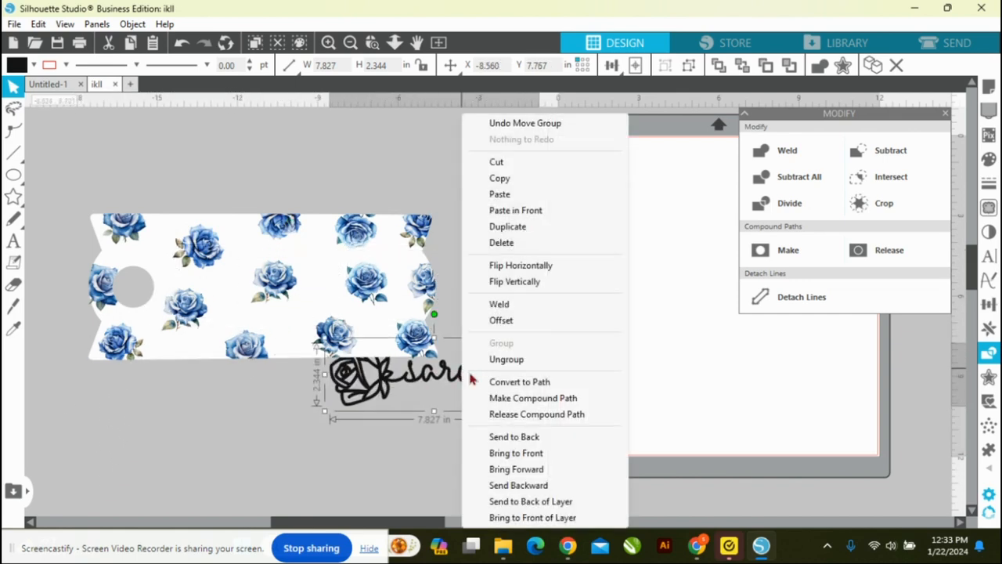
click(529, 457)
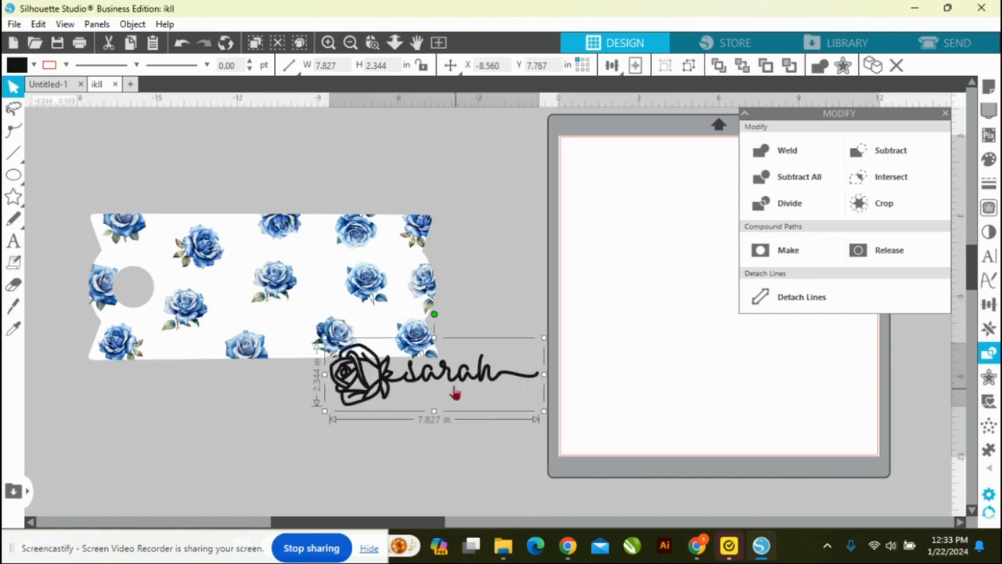
drag(541, 410, 595, 432)
drag(442, 379, 271, 278)
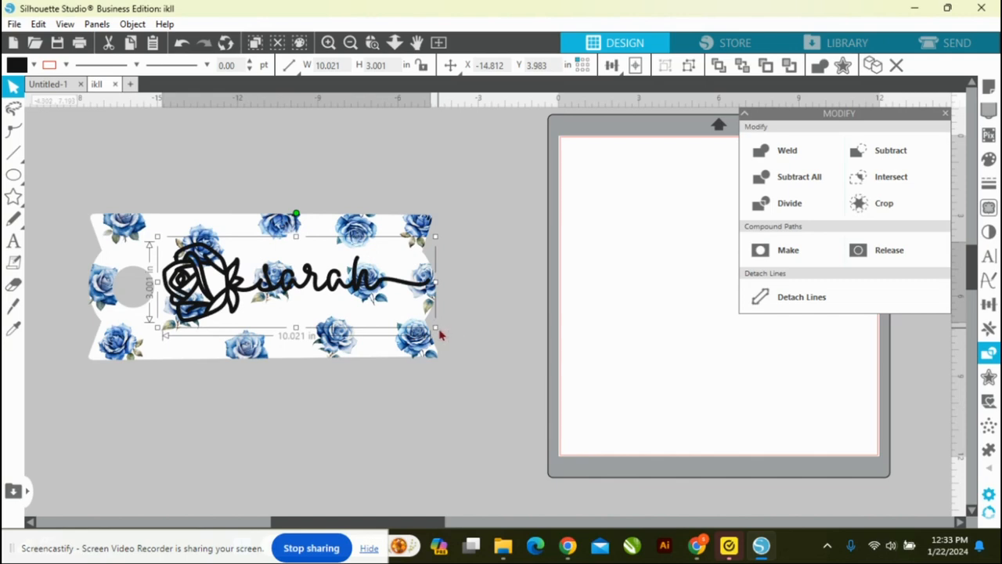
Step: Resize the rose-and-name design to about 9.57 in wide and position it between the round hole and the template's right edge
drag(435, 328, 413, 321)
drag(258, 274, 274, 285)
drag(174, 248, 165, 245)
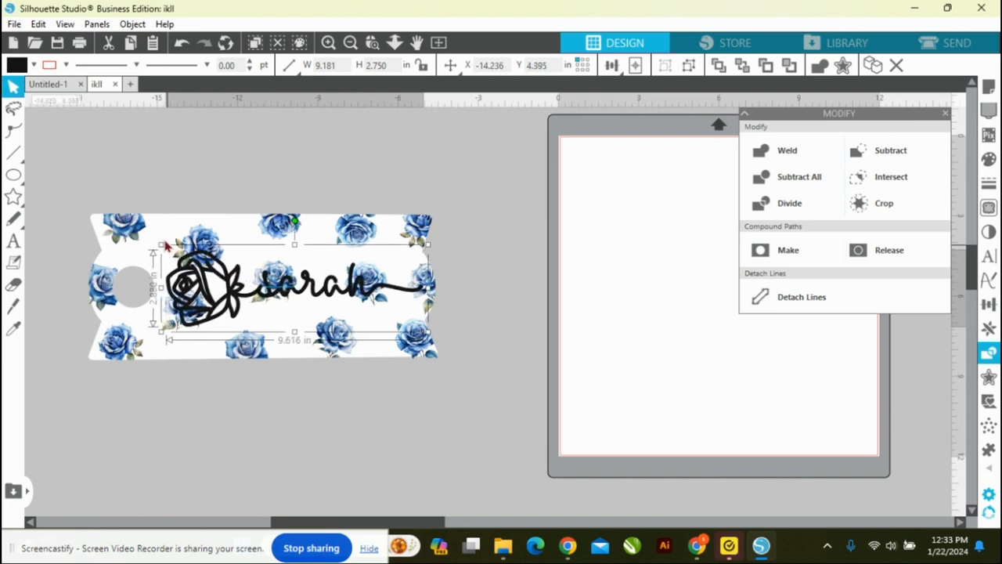
drag(165, 245, 169, 245)
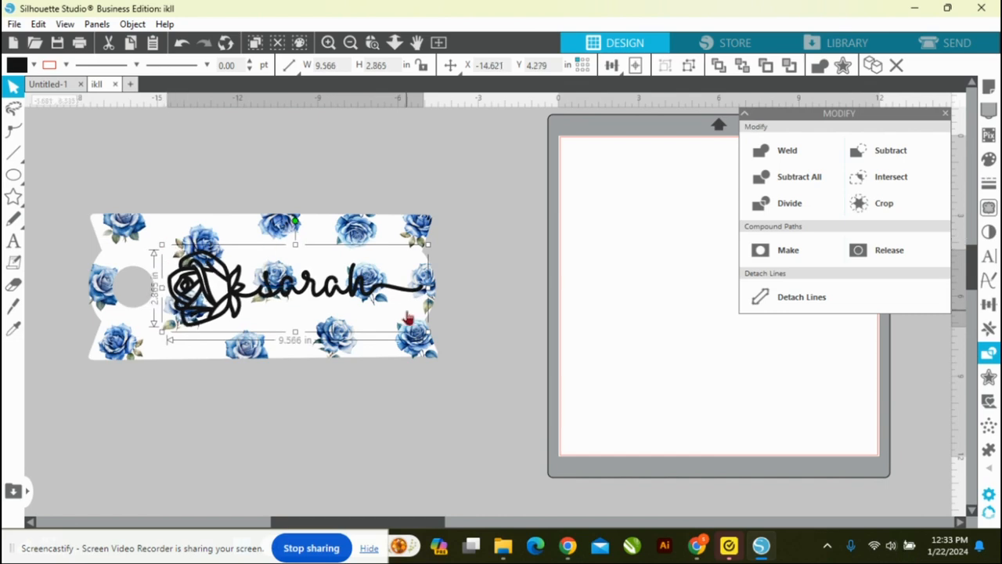
Step: Create a rounded 0.170 in offset around the rose-and-name design and fill it with white
click(990, 378)
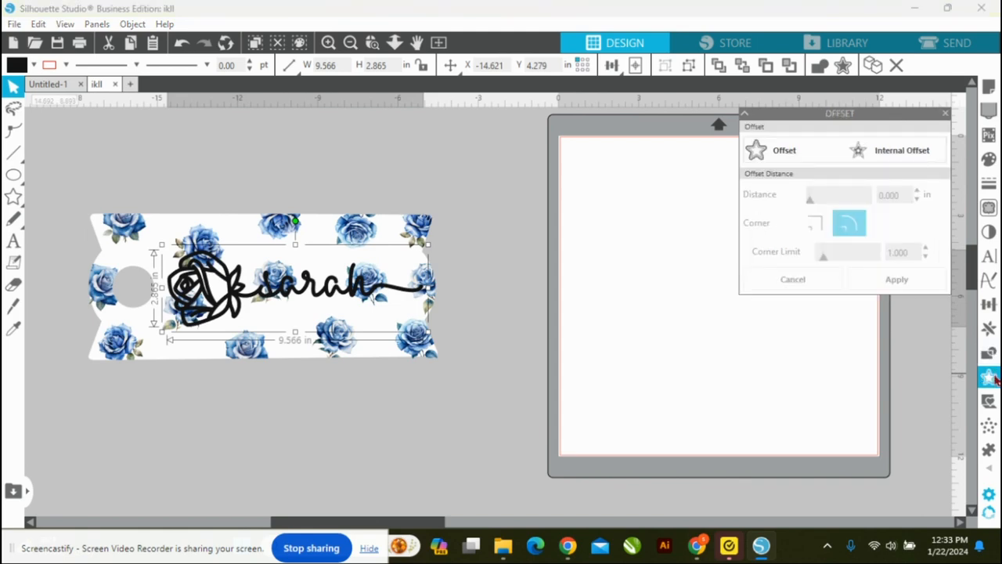
click(826, 162)
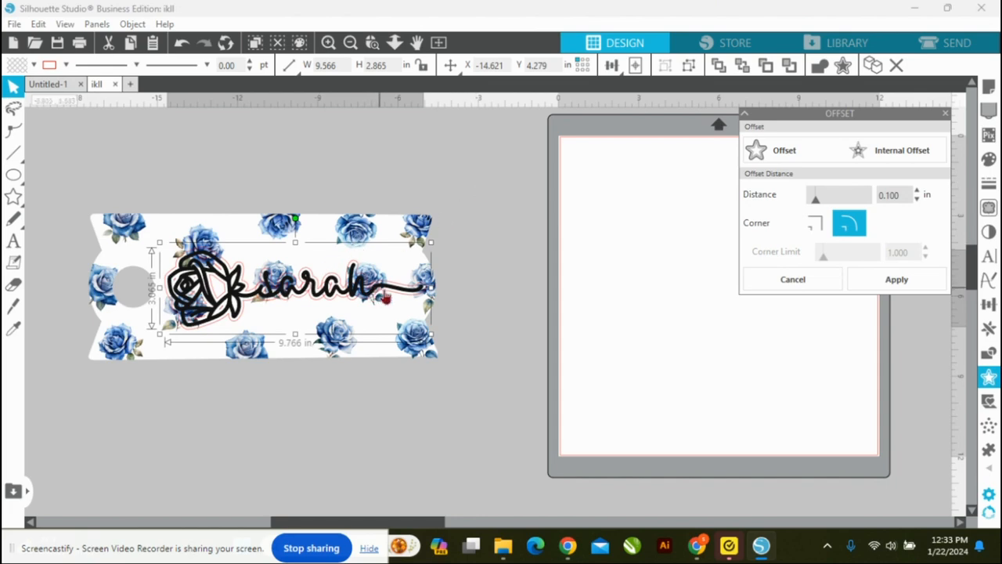
click(33, 64)
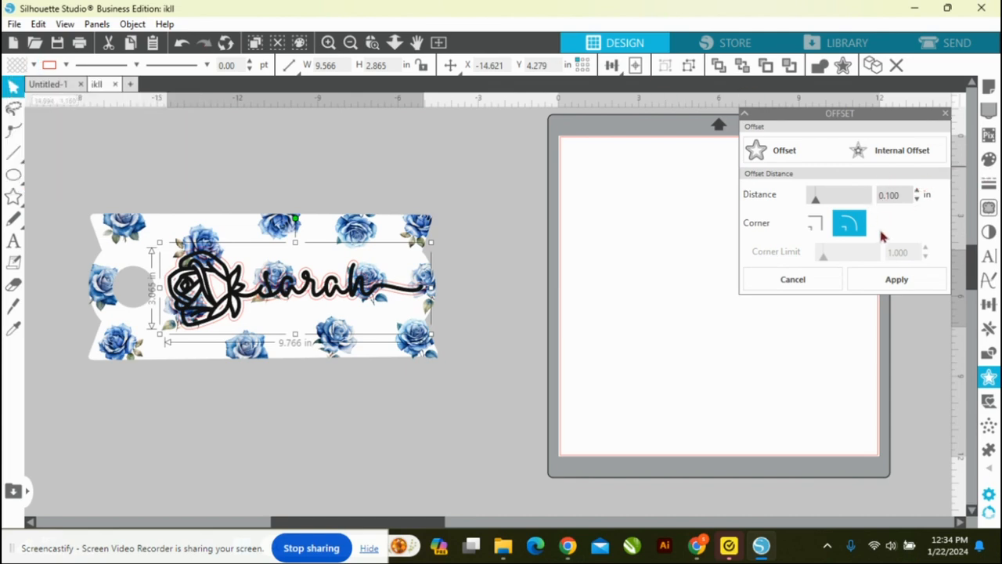
drag(815, 201, 821, 202)
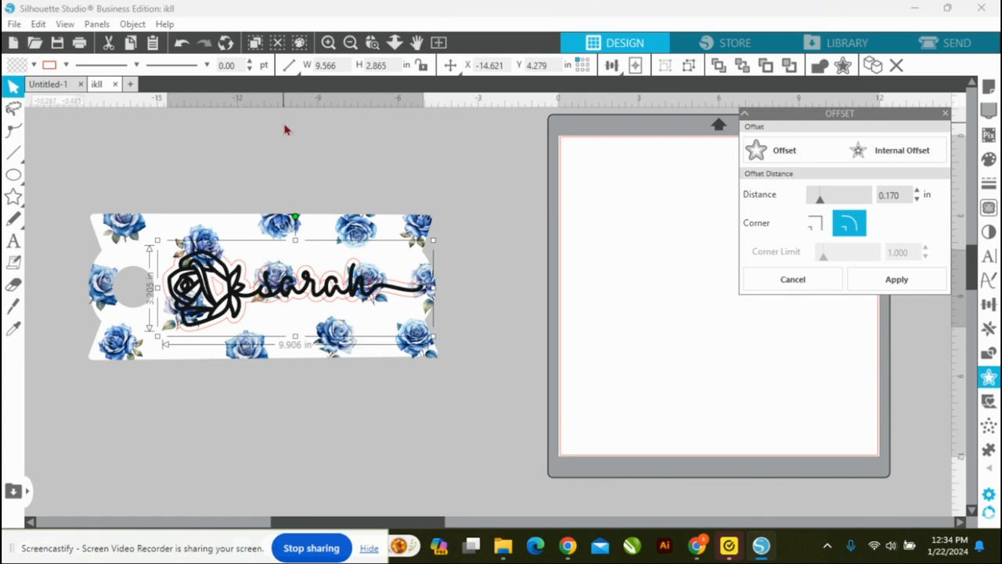
click(33, 65)
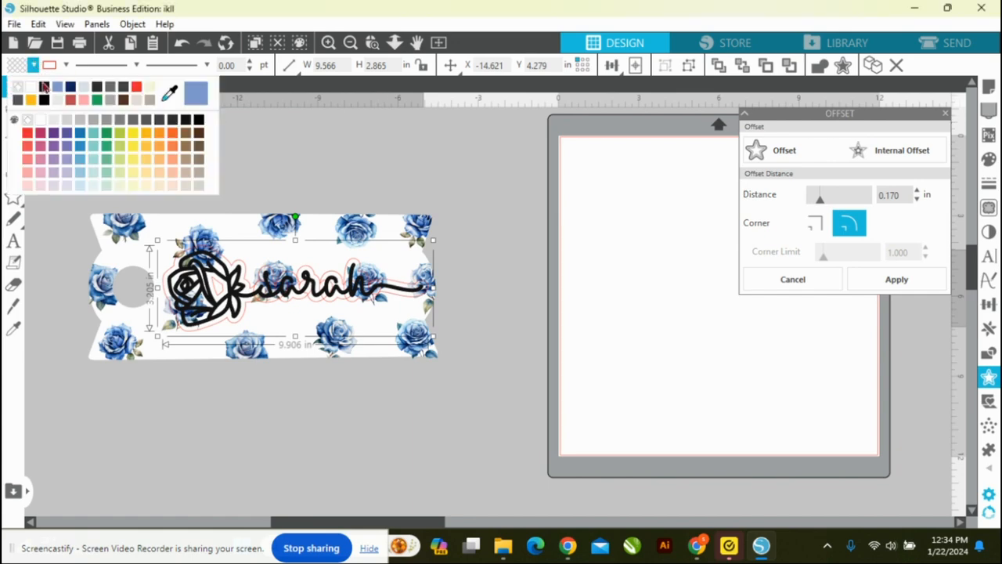
click(36, 89)
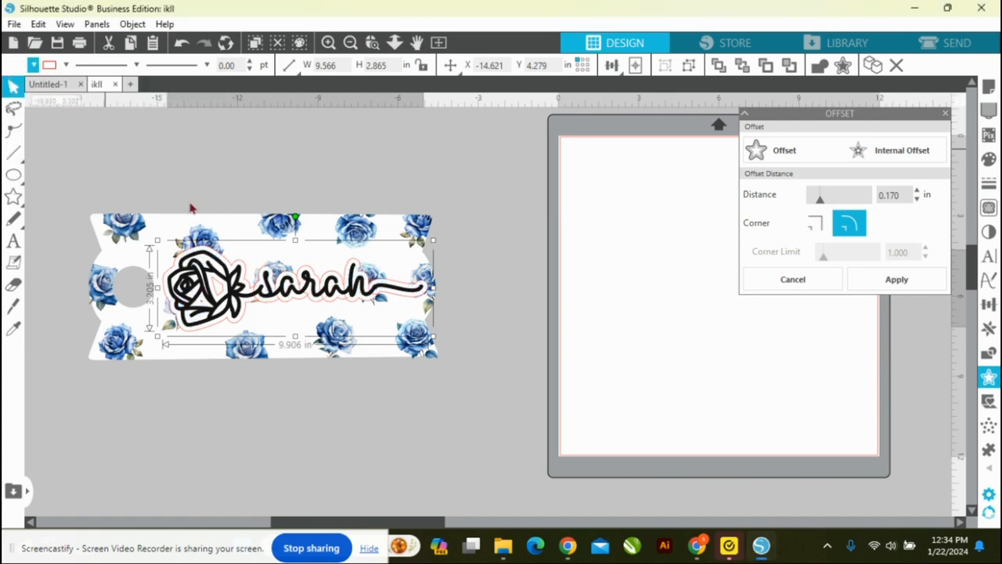
click(483, 423)
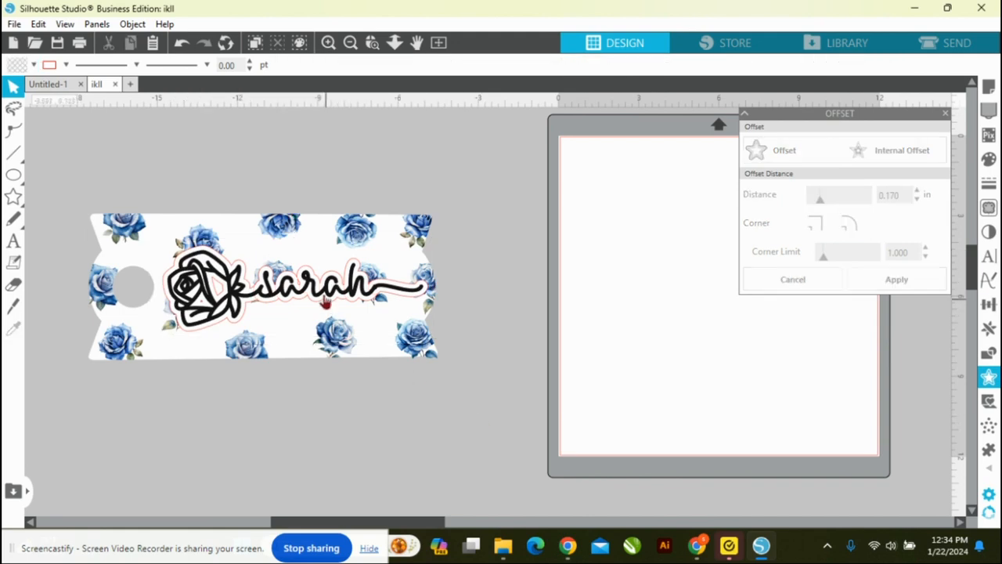
Step: Move the black rose-and-name design onto the mat, then move its white offset below the template and release the offset's compound path
drag(313, 291, 695, 291)
drag(264, 263, 331, 443)
right_click(331, 443)
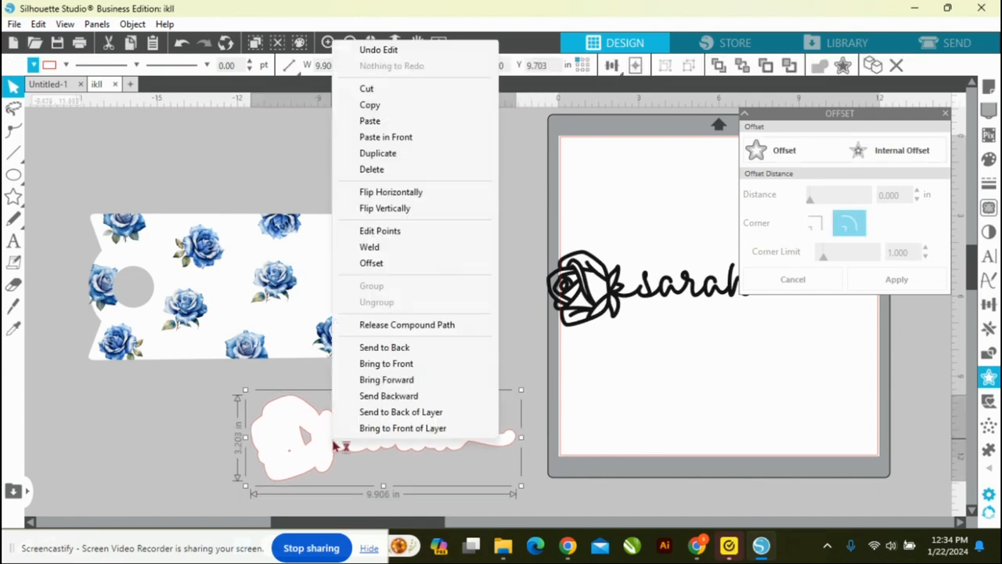
click(383, 325)
click(160, 422)
Step: Delete the small inner pieces inside the rose part of the white offset so only the solid outer shape is left below the template
click(306, 445)
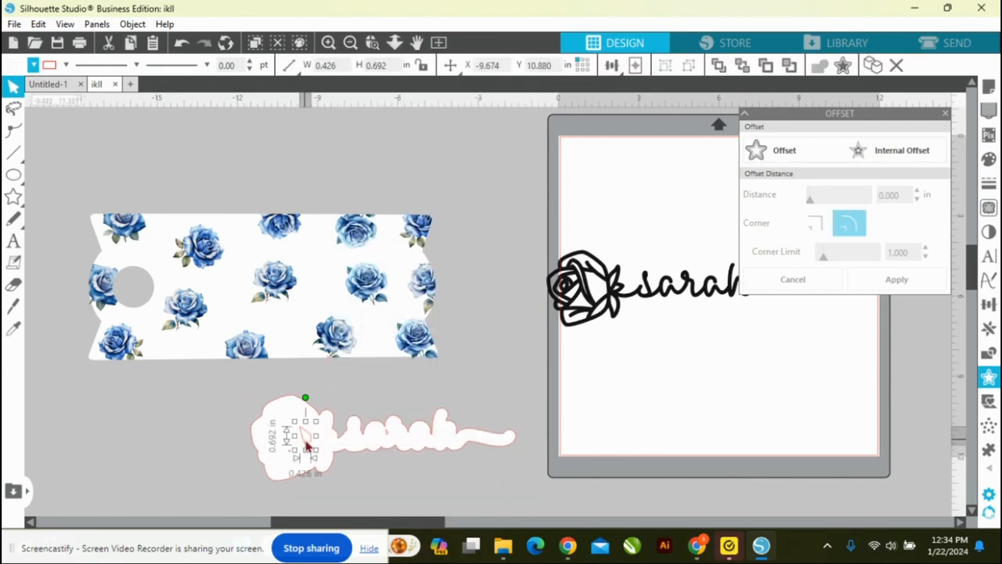
click(312, 447)
click(291, 459)
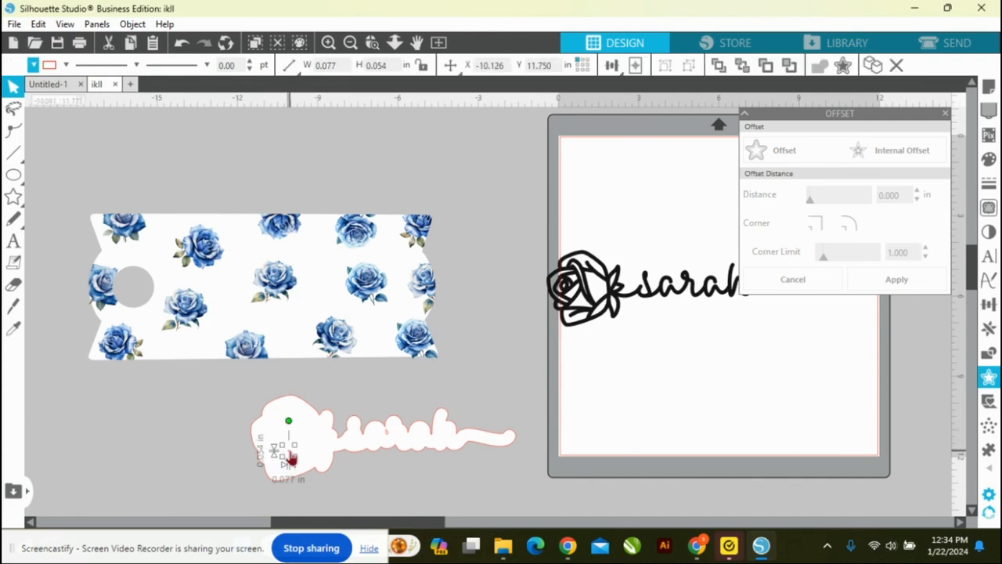
drag(287, 459, 205, 498)
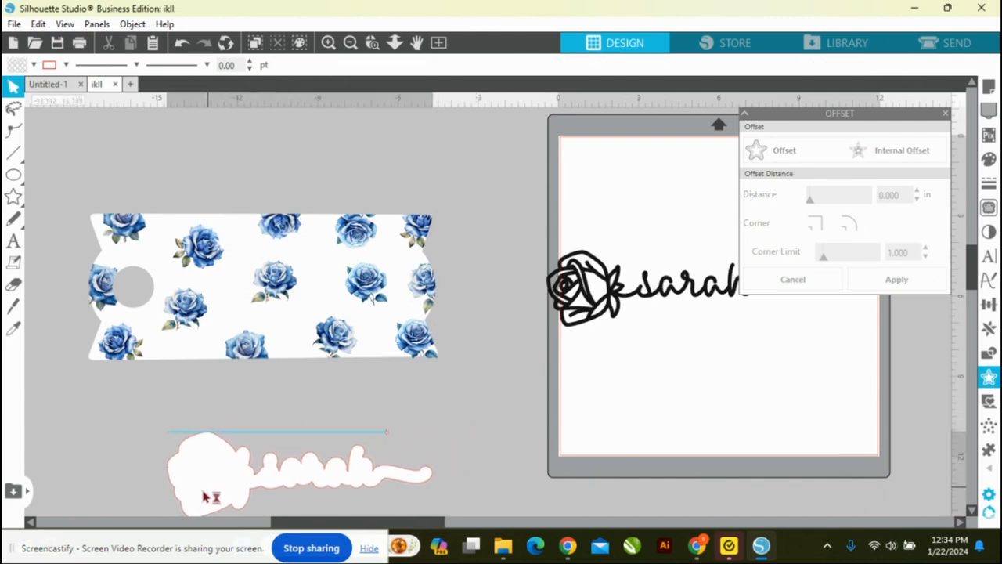
key(Delete)
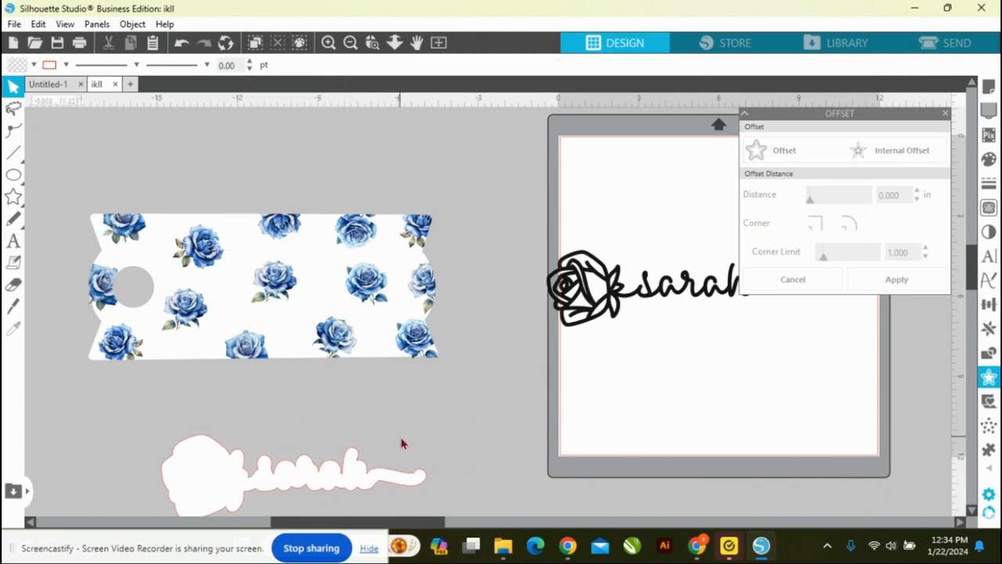
drag(344, 487, 359, 438)
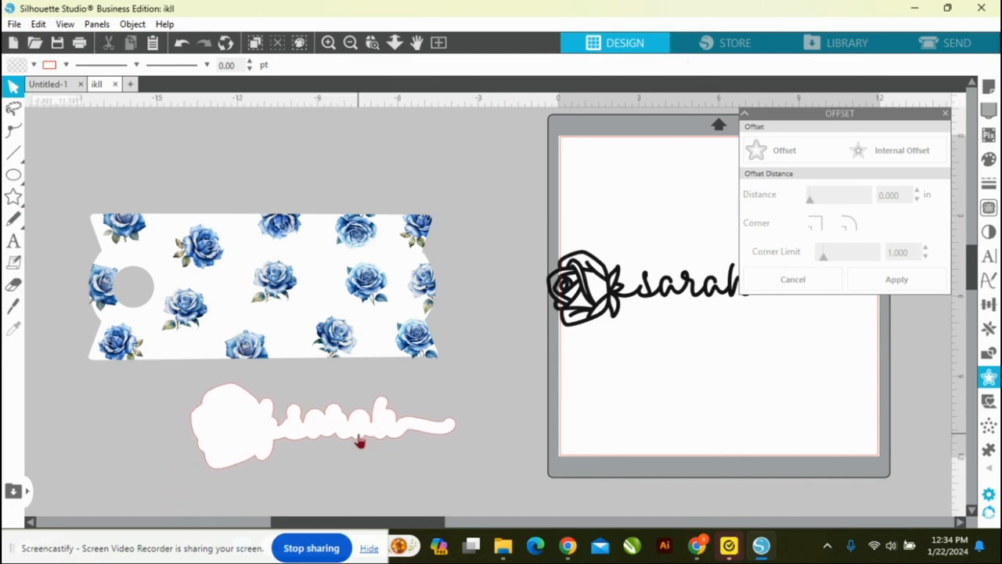
Step: Remove the red outline from the white offset by setting its line color to transparent
click(66, 65)
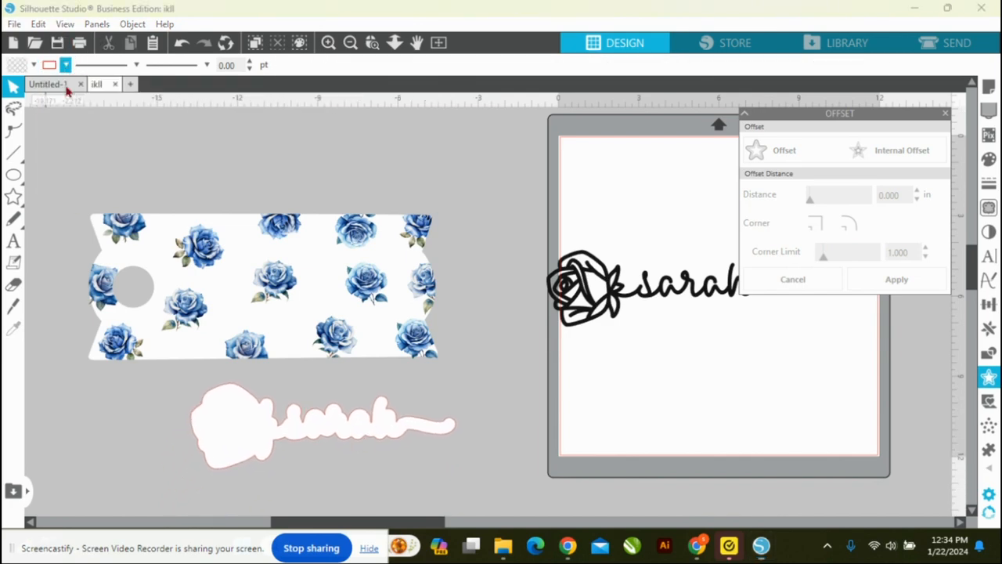
click(66, 64)
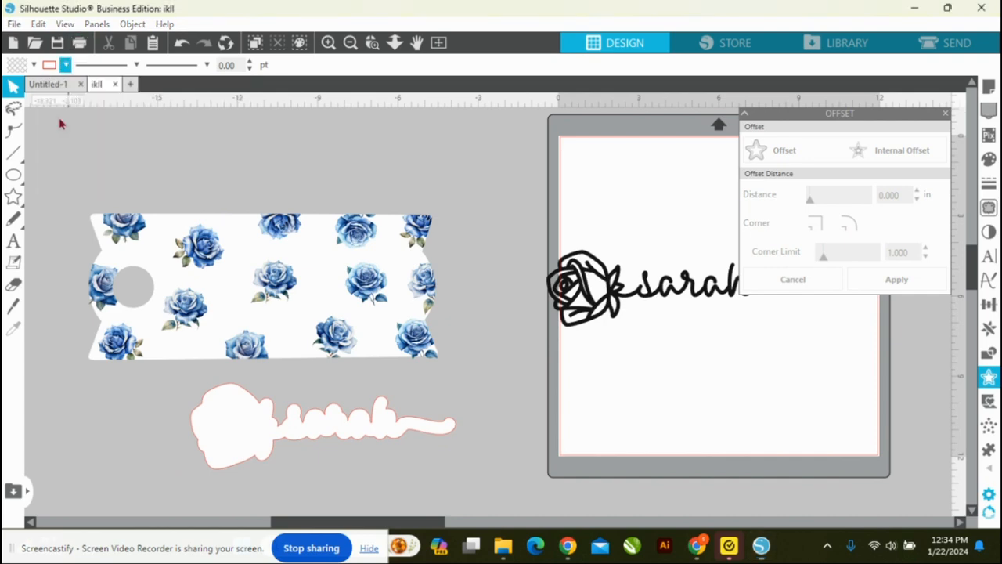
click(66, 65)
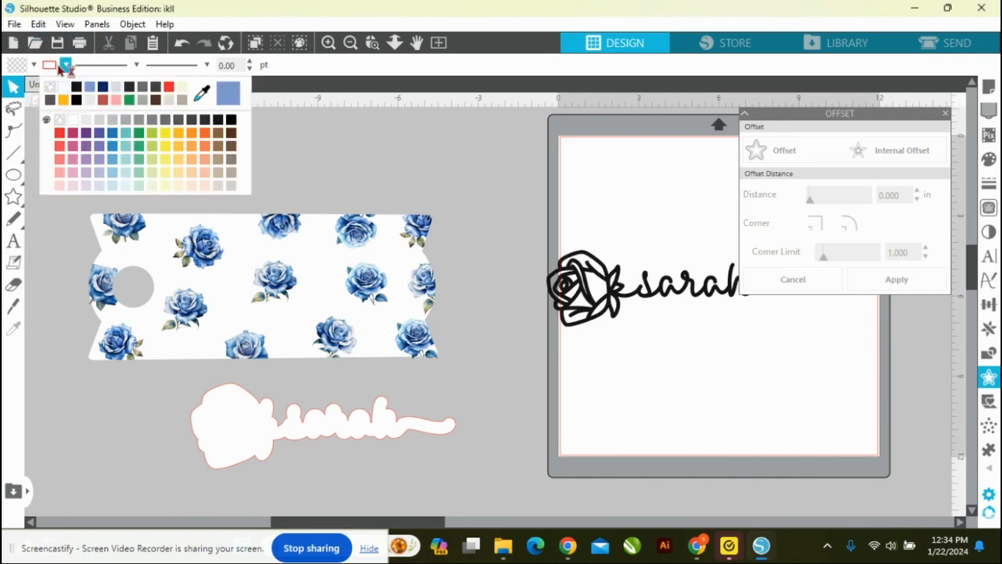
click(234, 462)
click(66, 65)
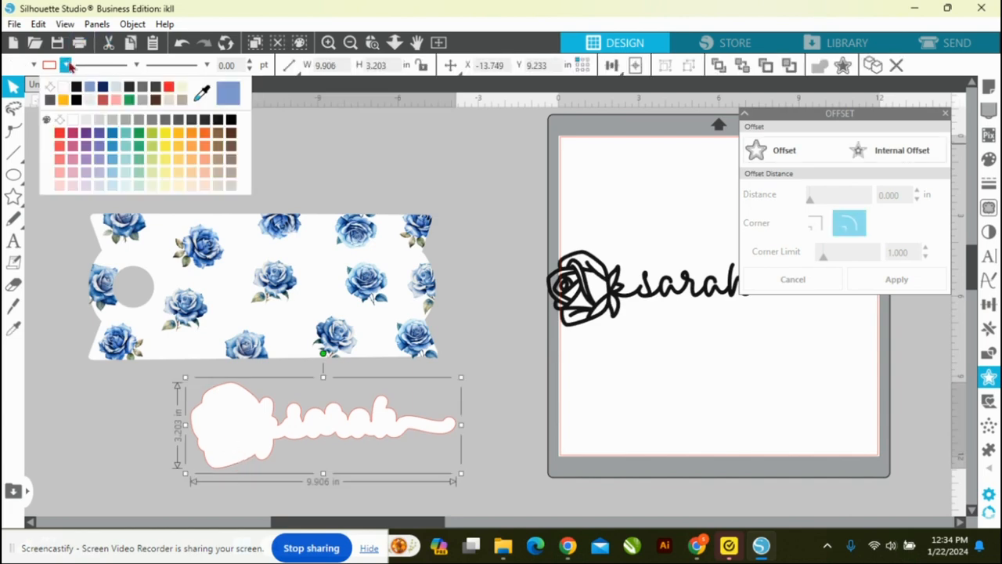
click(52, 88)
Step: Place the black rose-and-name design centrally on the white offset and group the two
drag(609, 285, 261, 421)
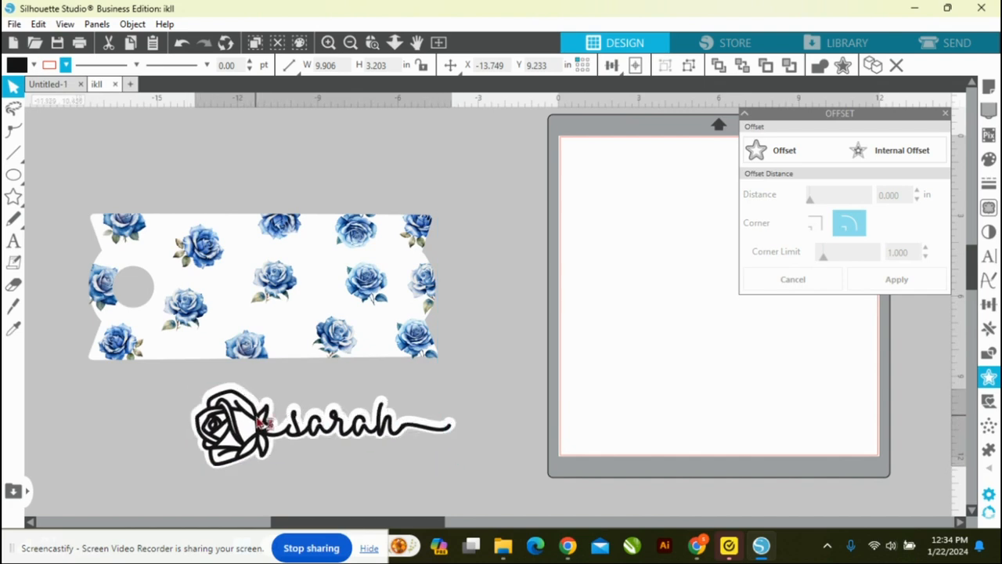
click(260, 422)
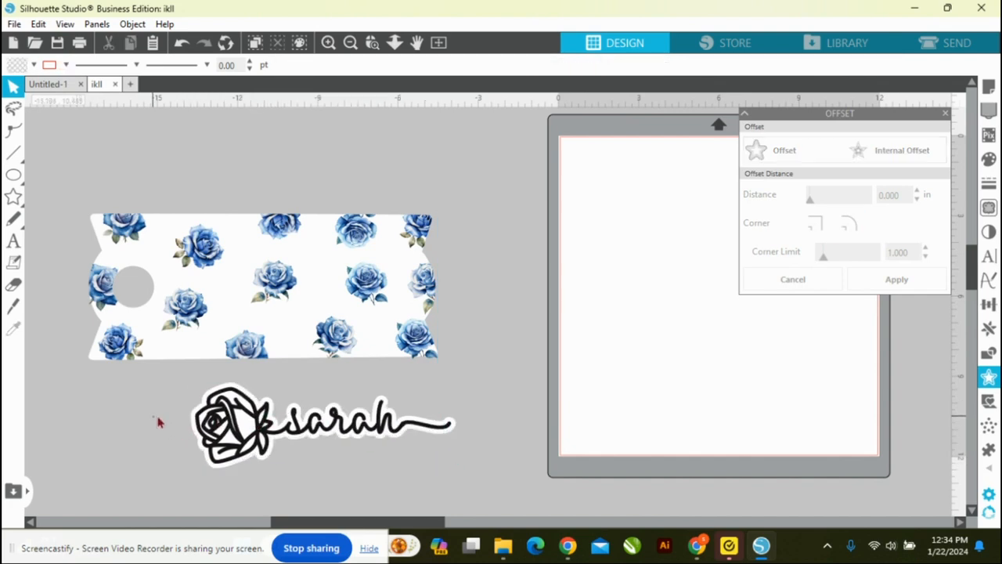
click(234, 431)
right_click(235, 431)
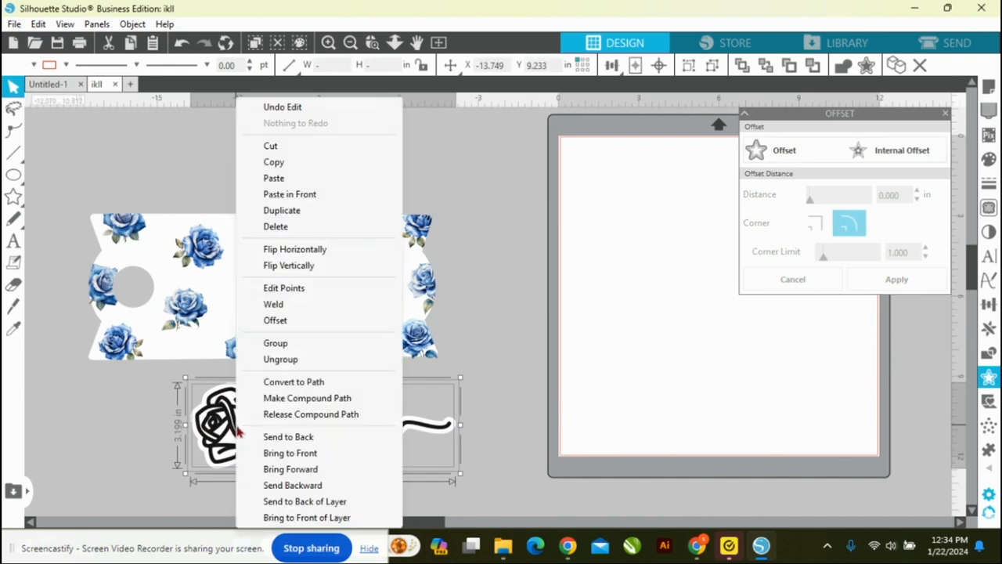
click(298, 347)
Step: Position the backed rose-and-name design on the template beside the round hole and group it with the whole wrap
drag(242, 438, 228, 308)
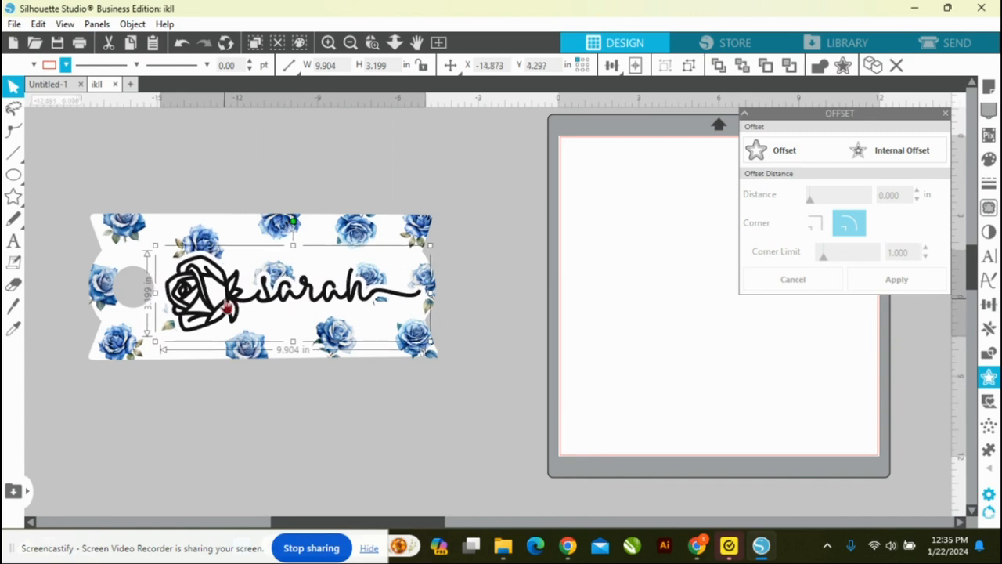
click(321, 448)
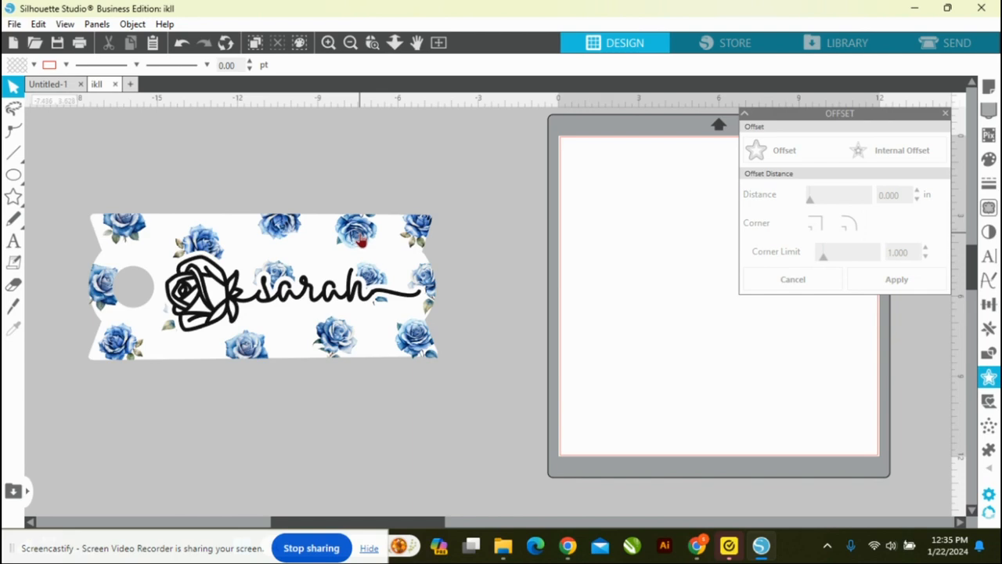
drag(72, 181, 368, 345)
right_click(358, 329)
click(392, 345)
click(373, 286)
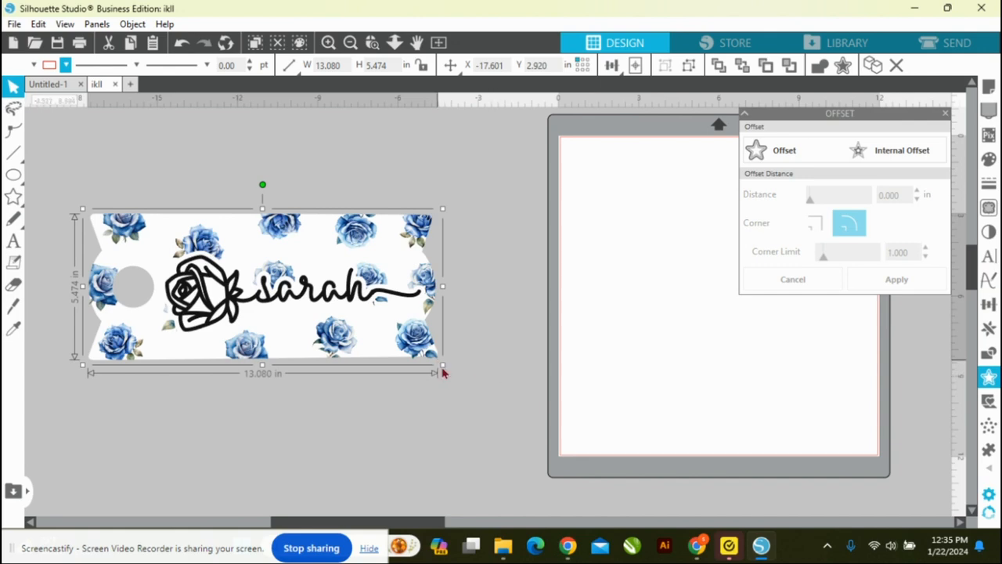
drag(422, 364, 295, 300)
drag(295, 299, 191, 227)
click(38, 24)
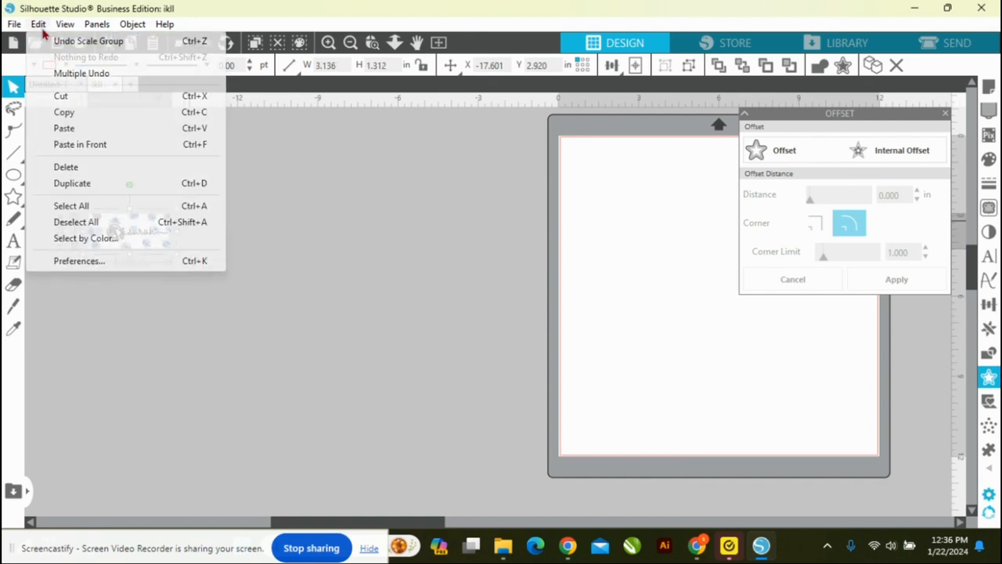
click(58, 42)
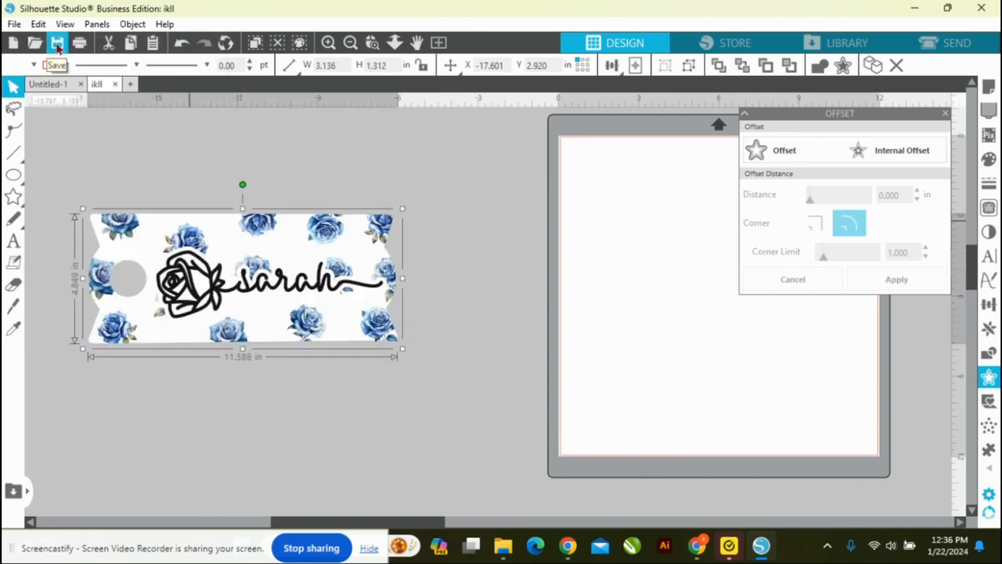
Step: Lock the wrap's aspect ratio, scale it to 3.200 in wide, and place it near the upper-left corner of the mat
click(423, 67)
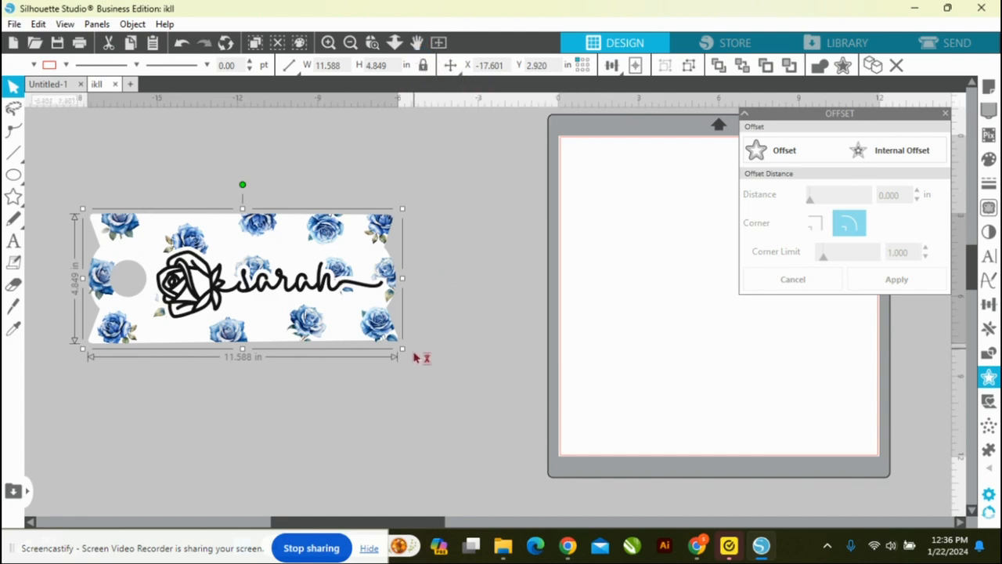
drag(401, 350, 190, 228)
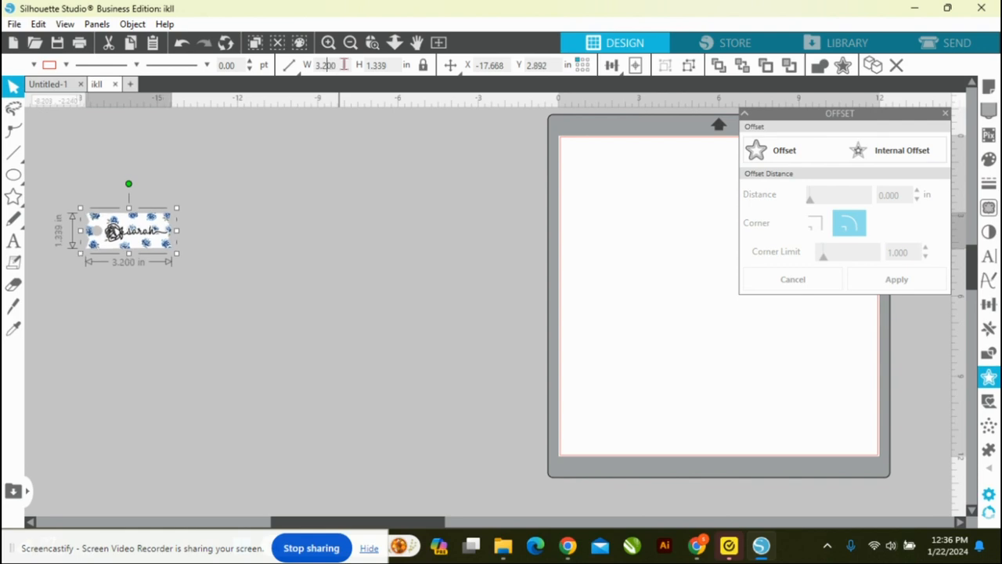
drag(147, 245, 648, 190)
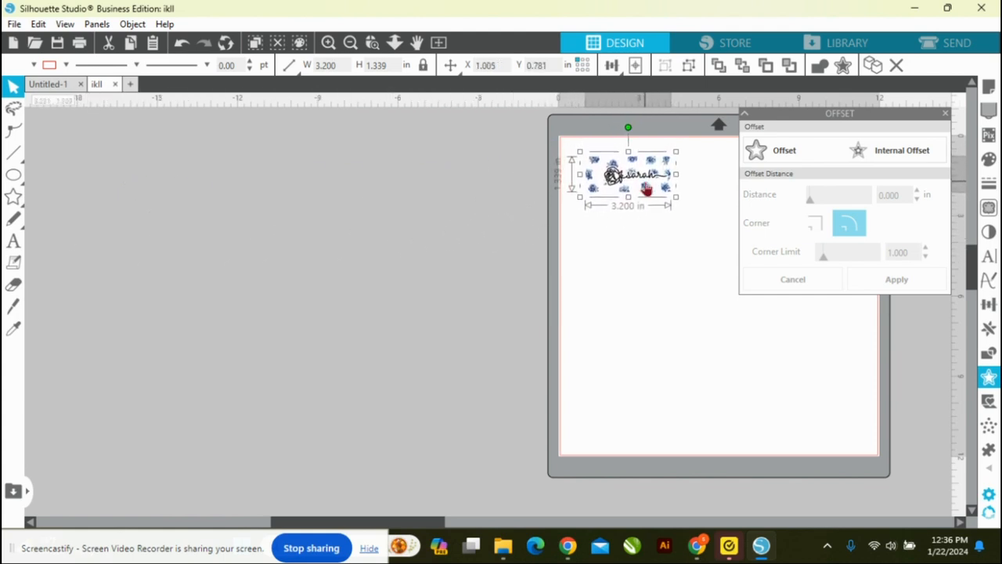
click(946, 119)
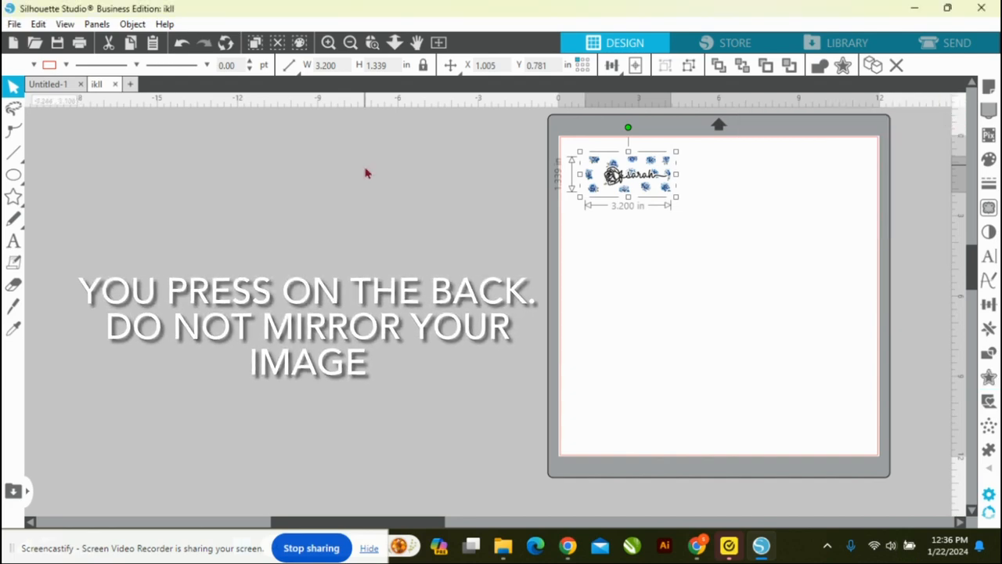
Step: Start printing the page, dismiss the loading print window, and open the printing preferences of the ET-2800 Series(Network) printer
click(14, 23)
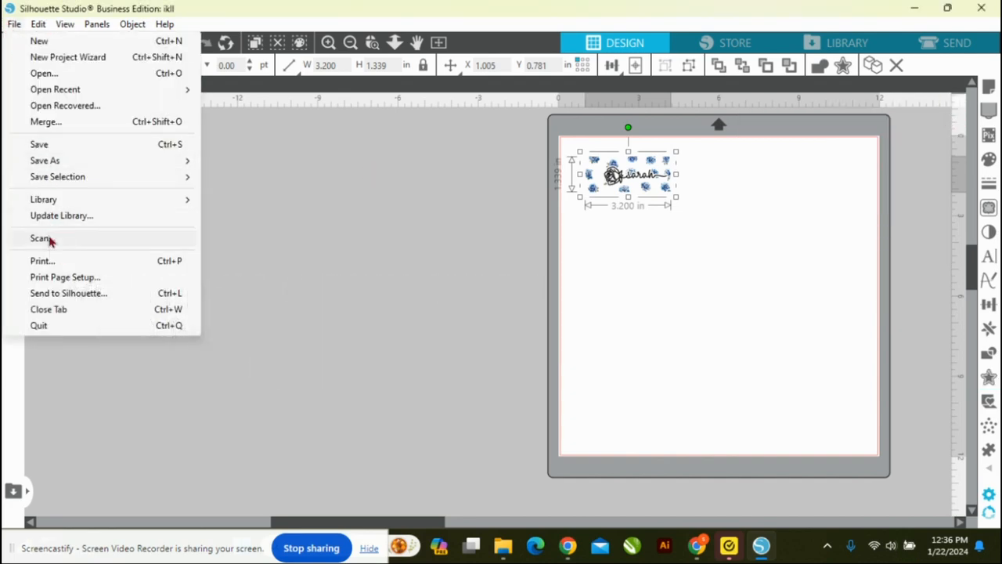
click(55, 263)
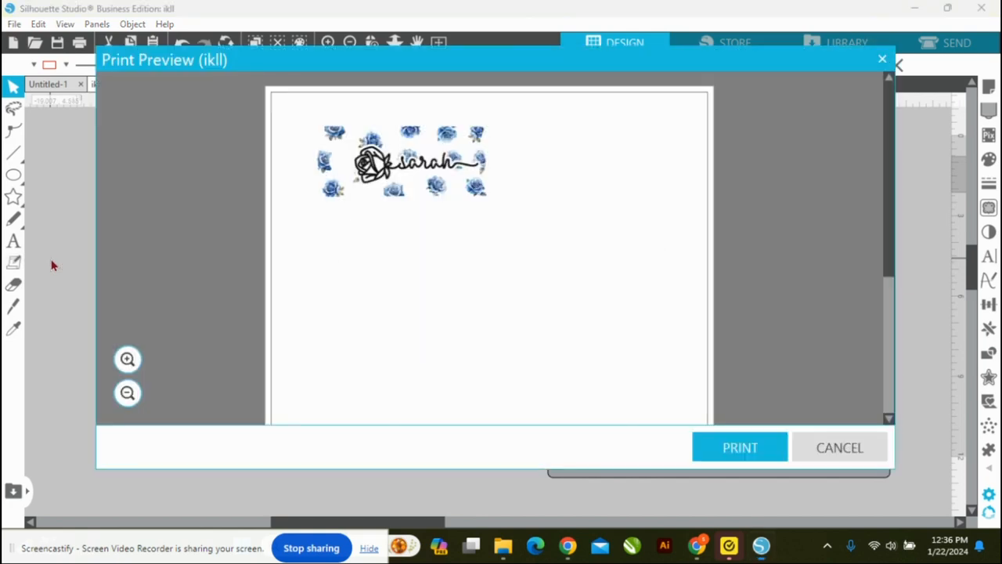
click(744, 450)
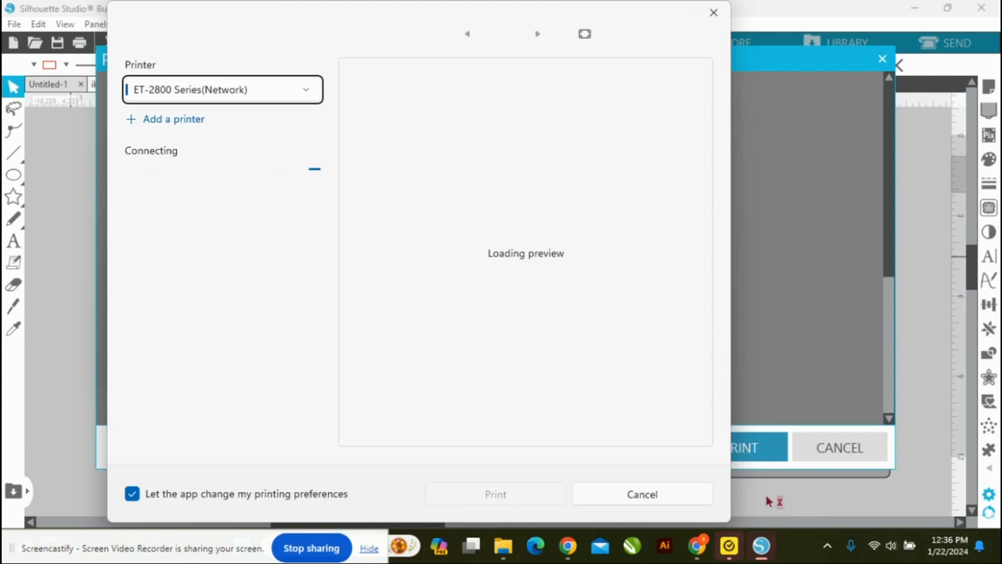
click(713, 12)
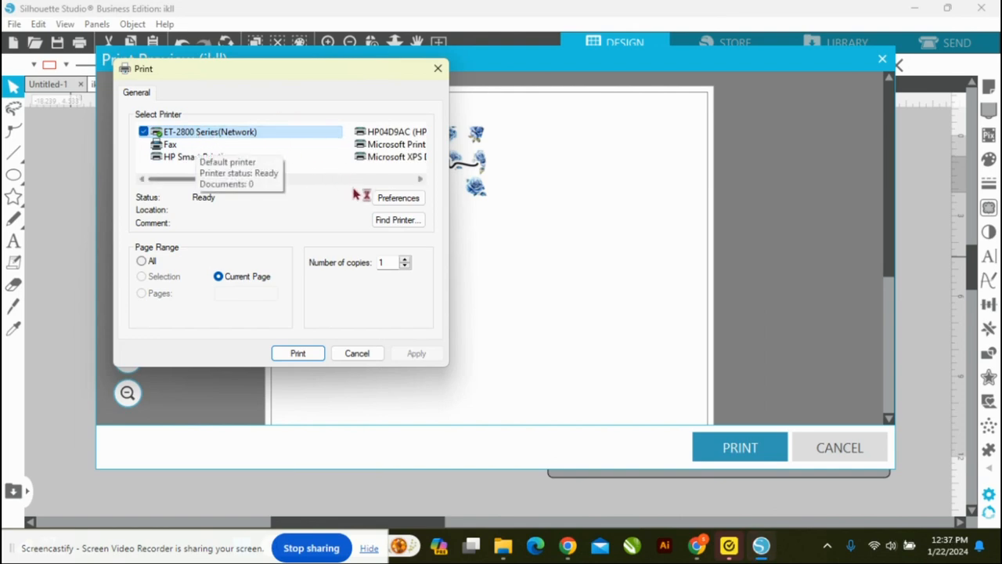
click(389, 201)
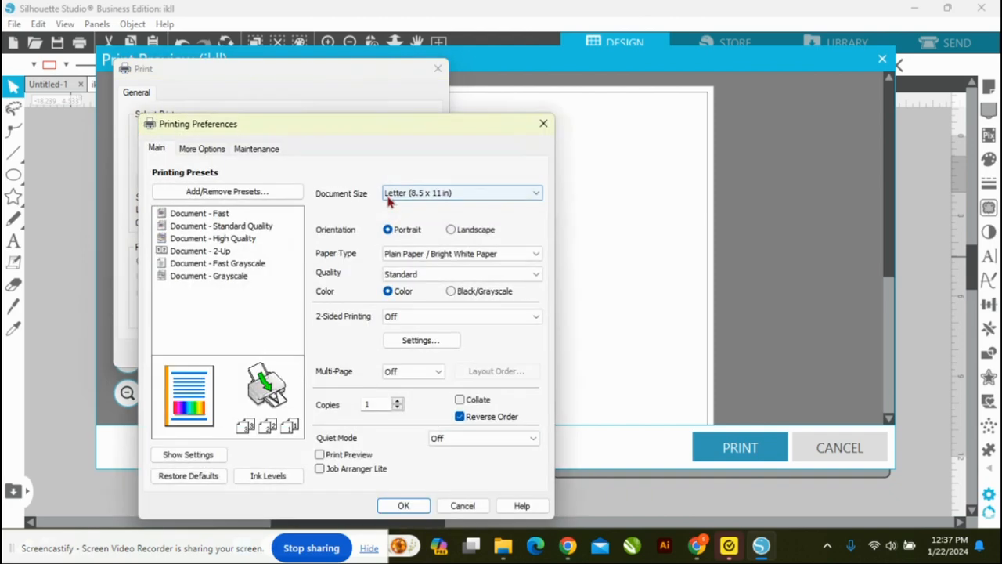
Step: Set the printer's paper type to Photo Paper Glossy
click(422, 255)
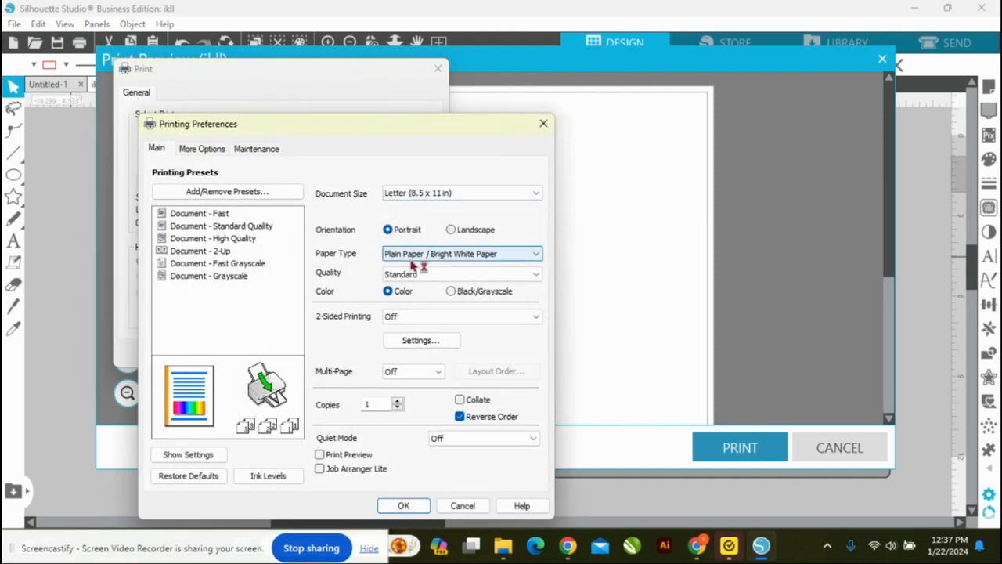
click(409, 258)
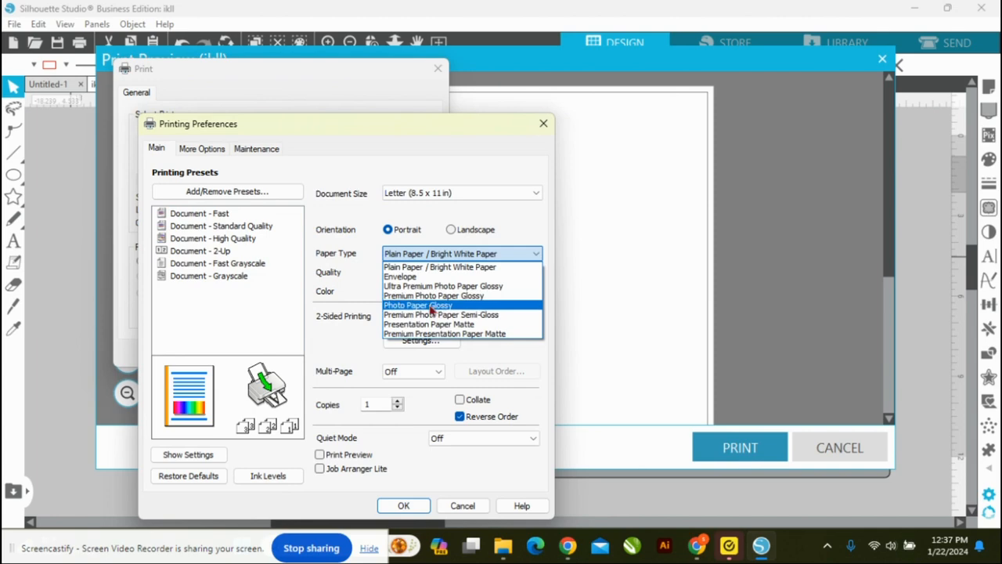
click(429, 311)
Step: Use the custom quality settings to raise the print quality to the maximum level
click(425, 279)
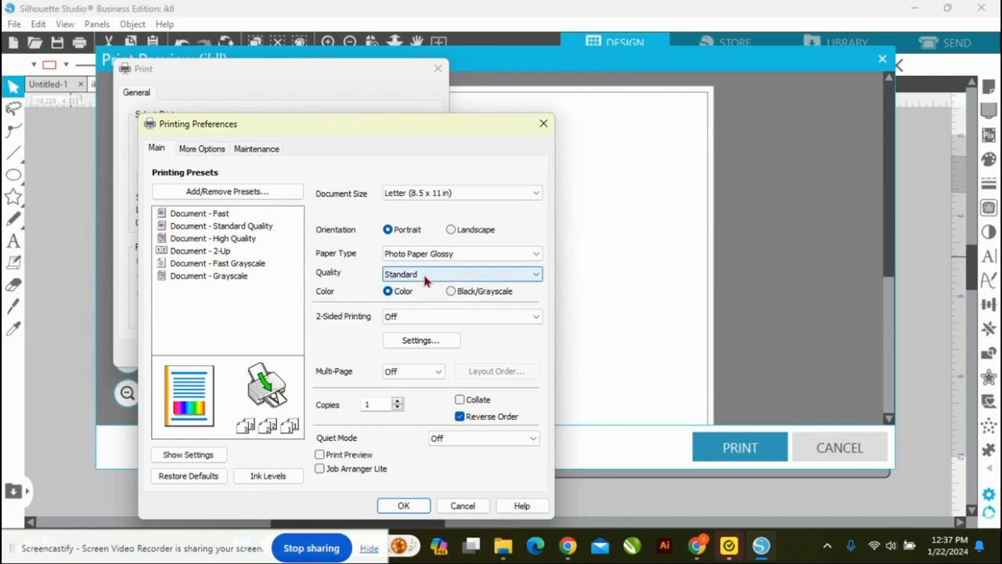
click(427, 281)
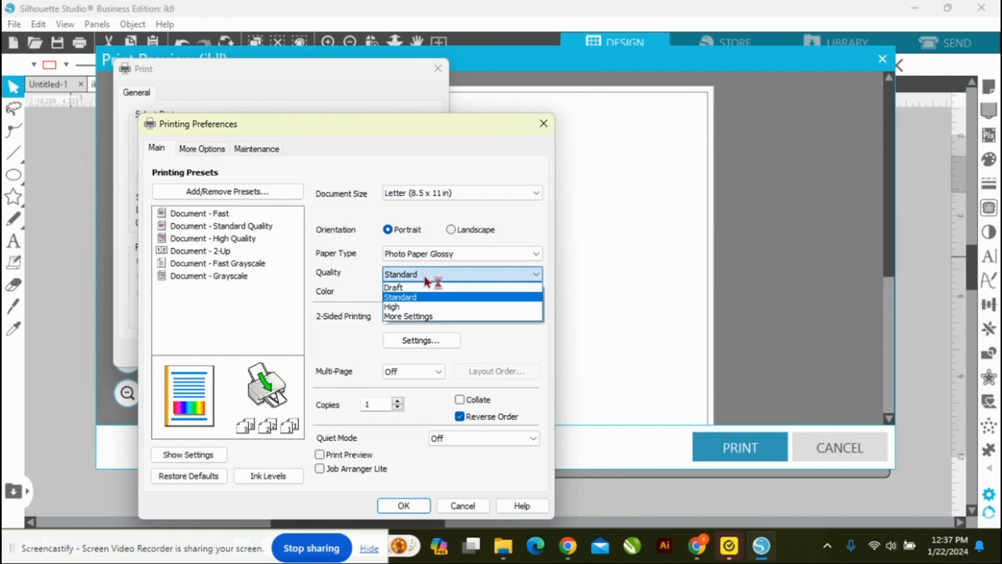
click(414, 317)
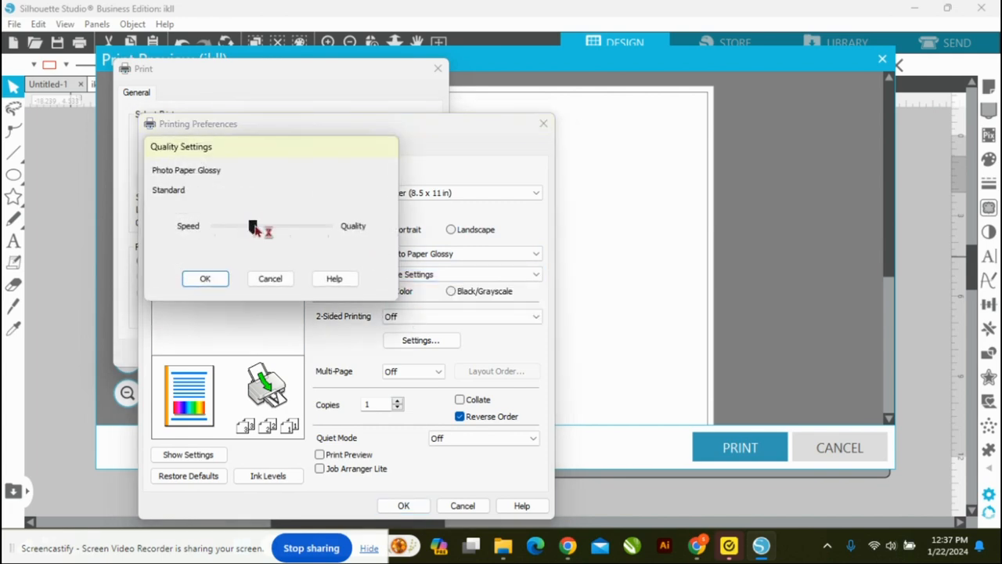
drag(252, 228, 321, 238)
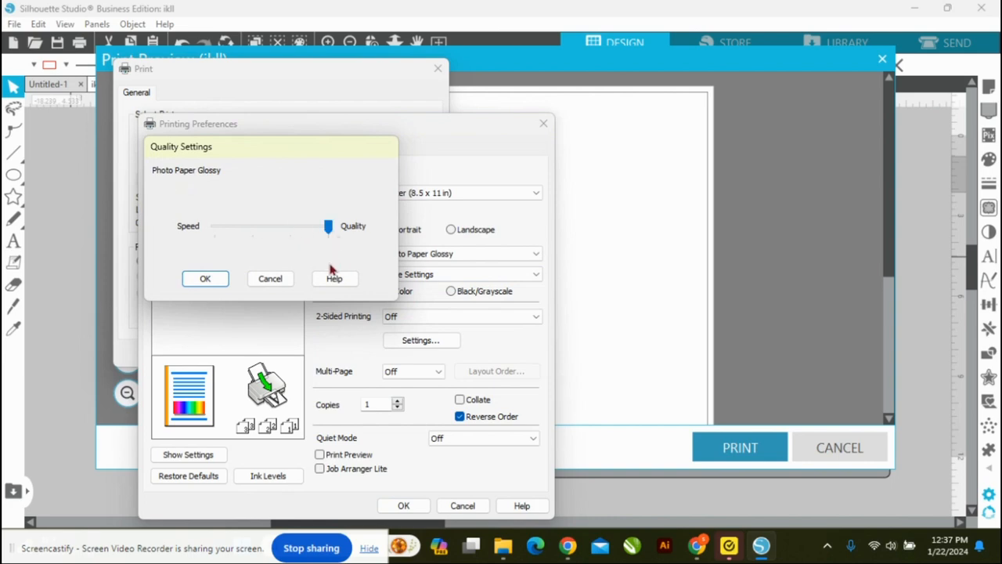
click(205, 279)
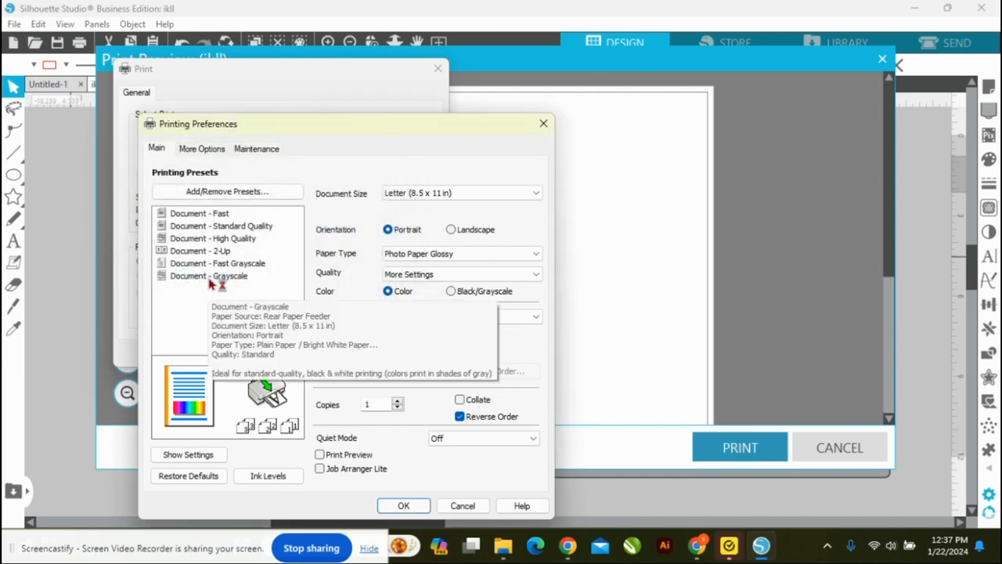
Step: Turn off bidirectional printing and switch the printer's color correction to custom, using Color Controls for color management
click(202, 153)
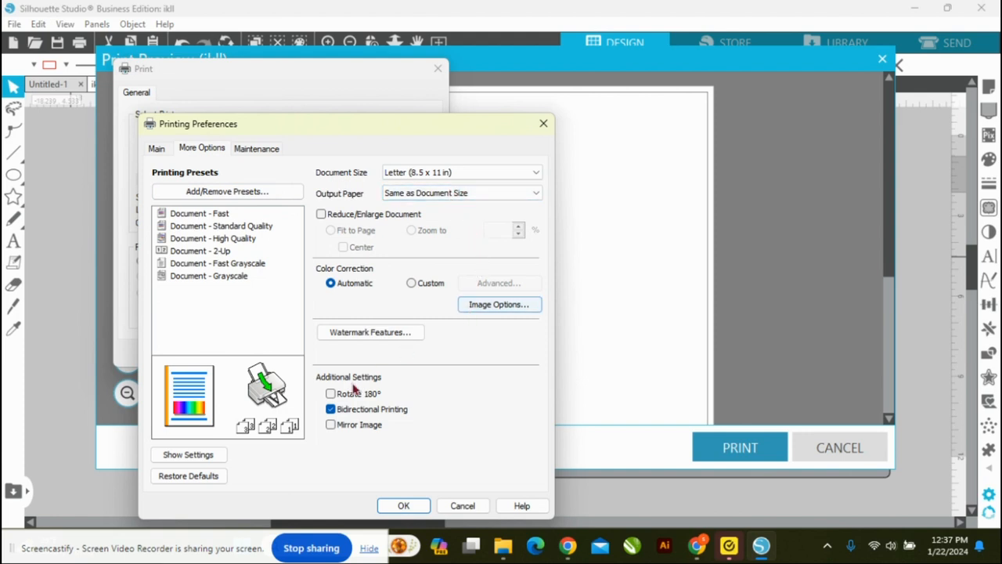
click(329, 410)
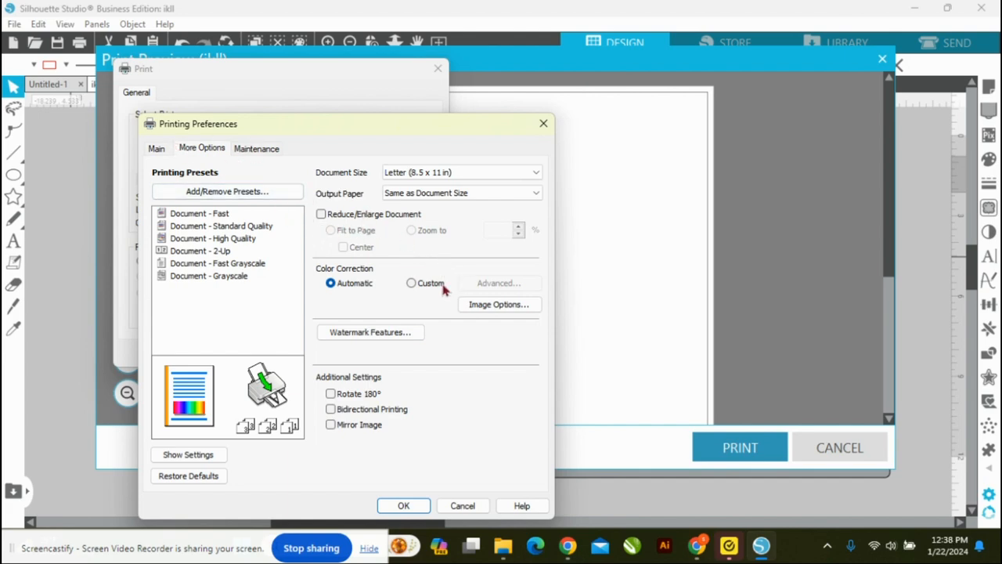
click(412, 285)
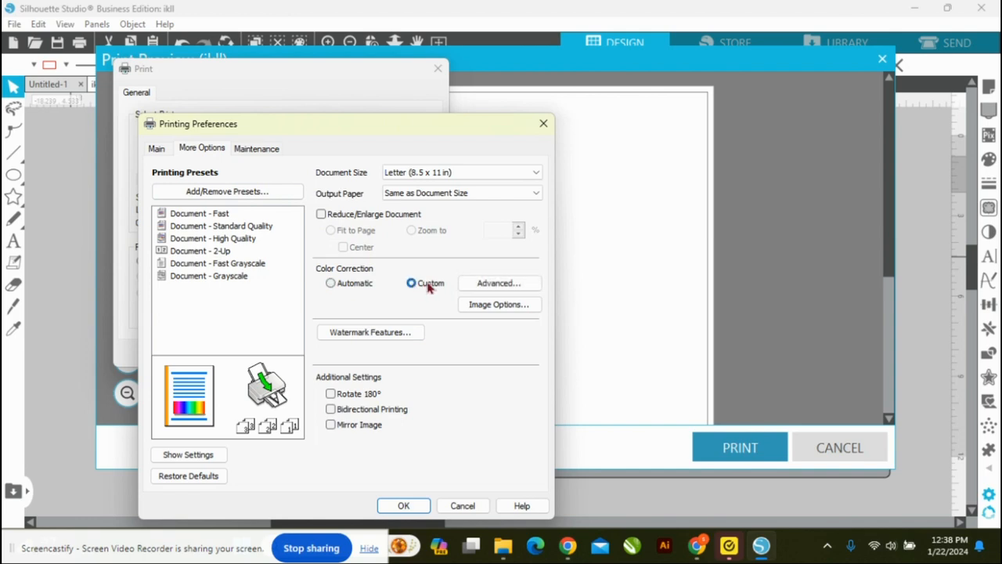
click(499, 283)
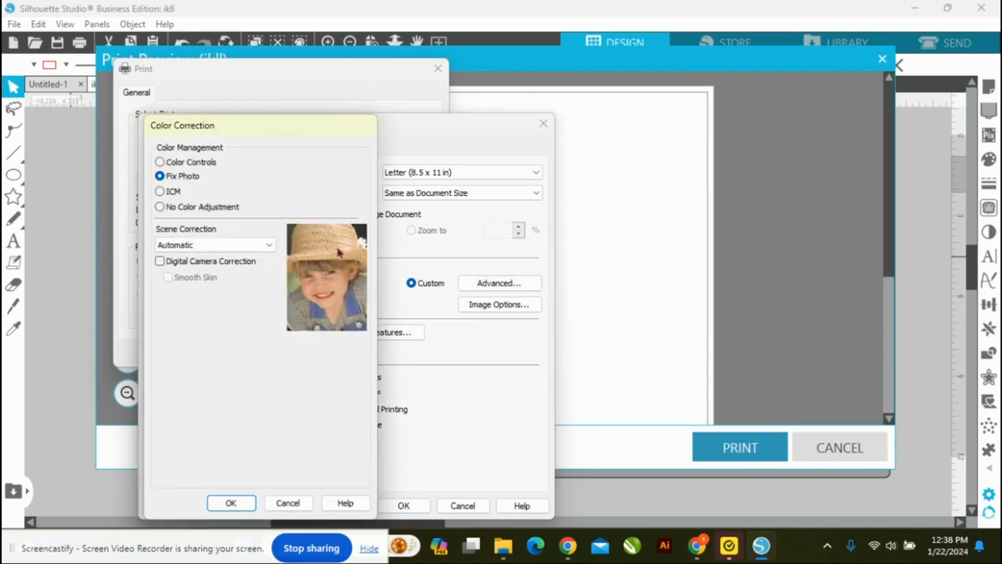
click(160, 162)
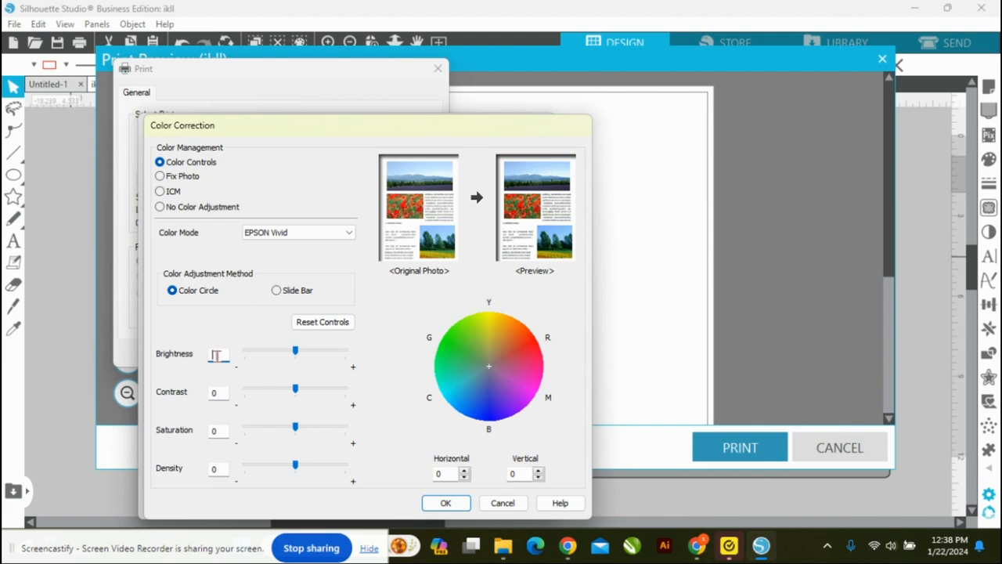
Step: Set the color correction's brightness to 9, contrast to 7, saturation to 15 and density to 4
double_click(217, 356)
text(9)
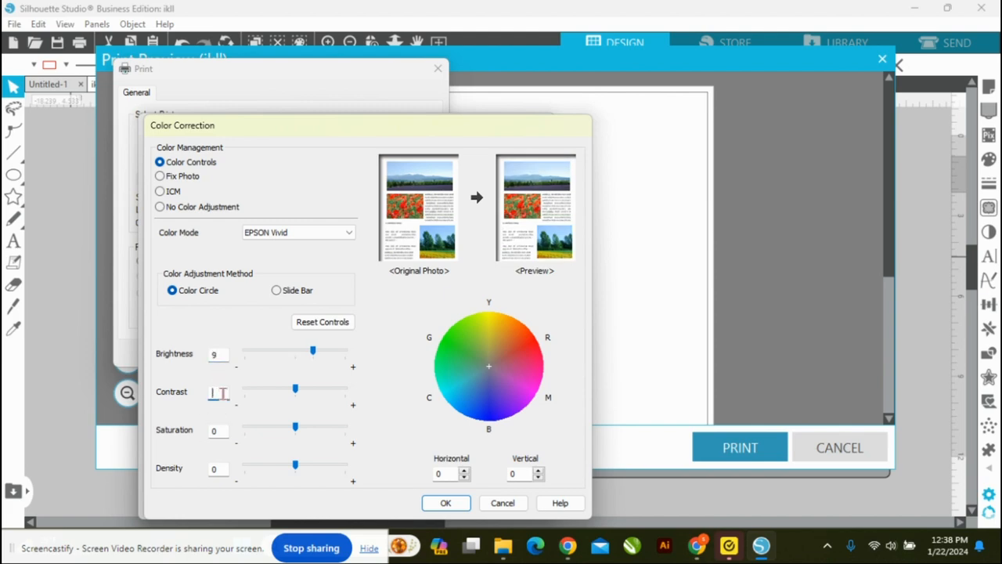
text(7)
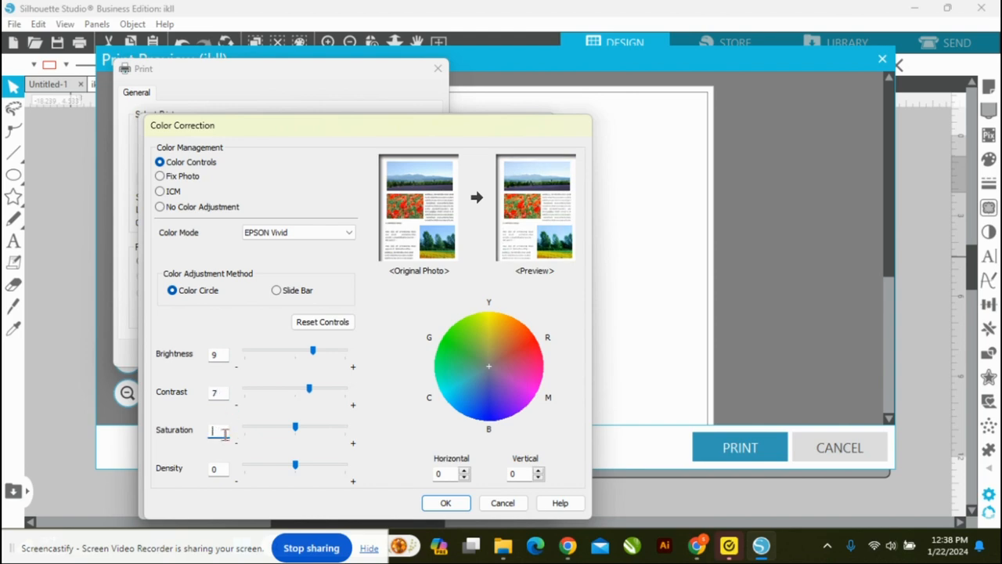
text(15)
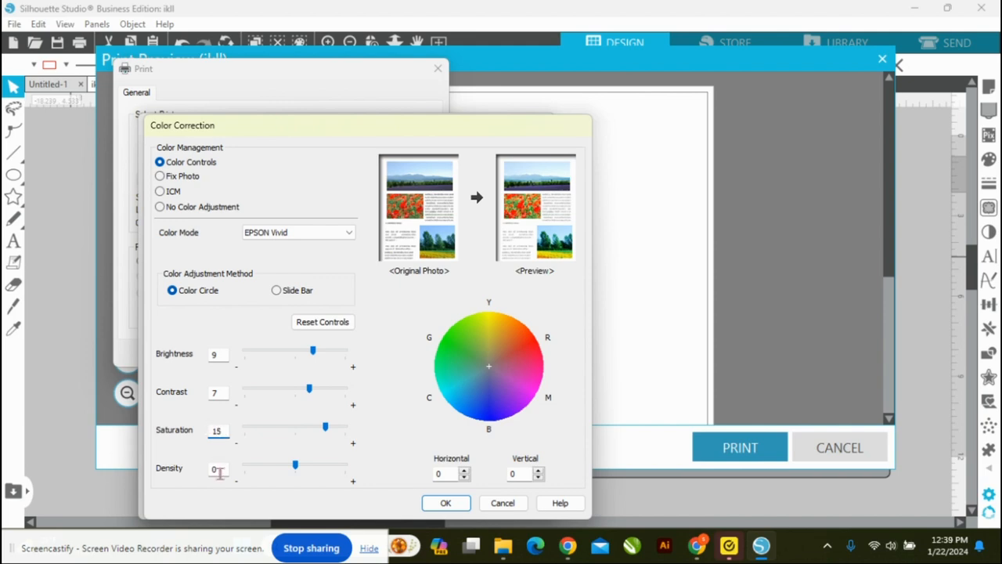
text(4)
Step: Choose EPSON Vivid as the color mode and apply the color correction settings
click(317, 237)
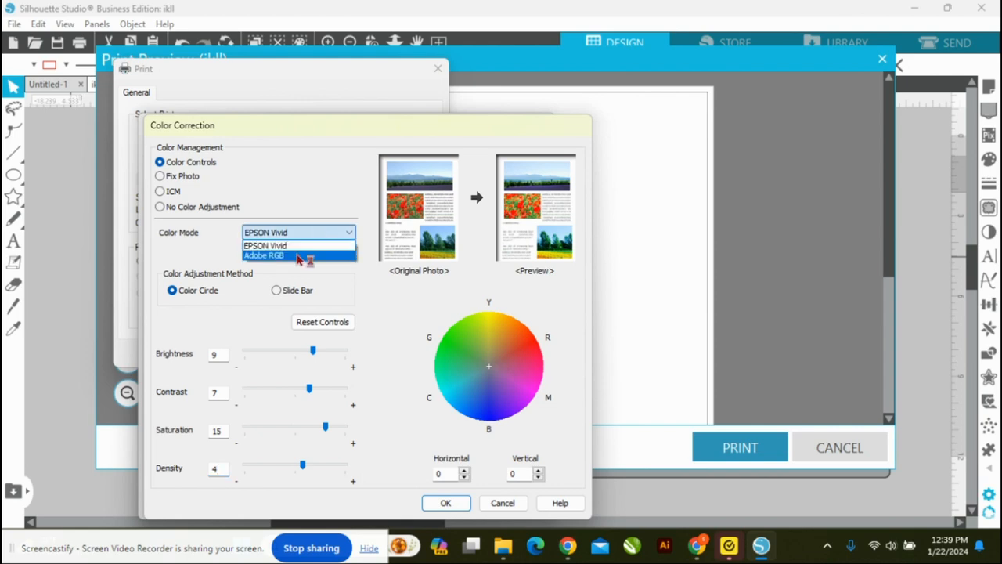
click(298, 248)
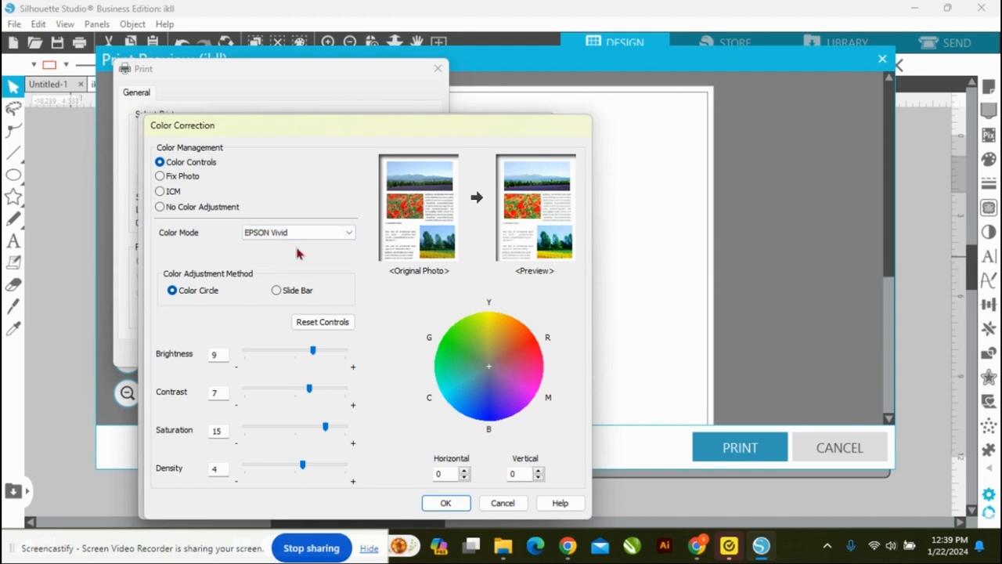
click(445, 504)
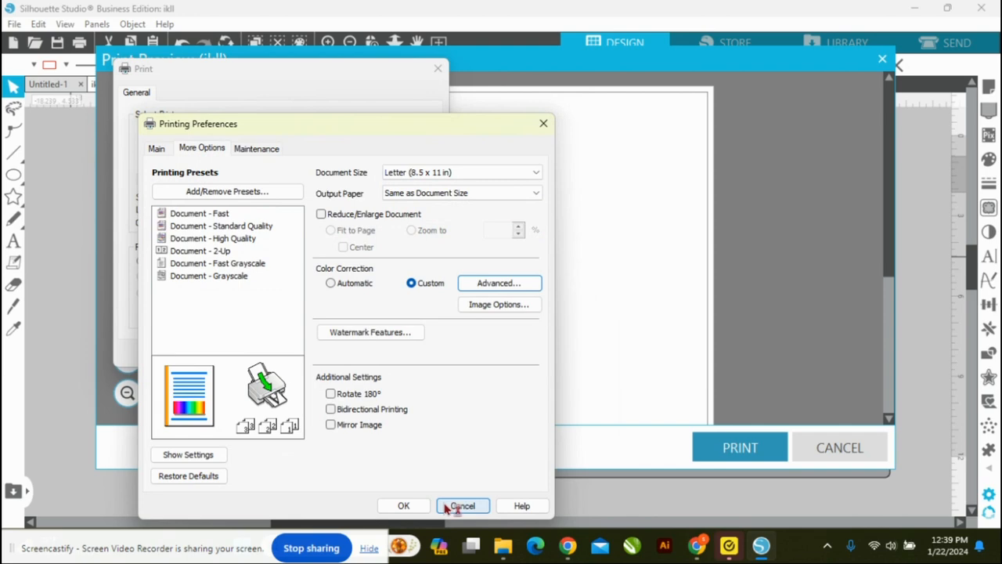